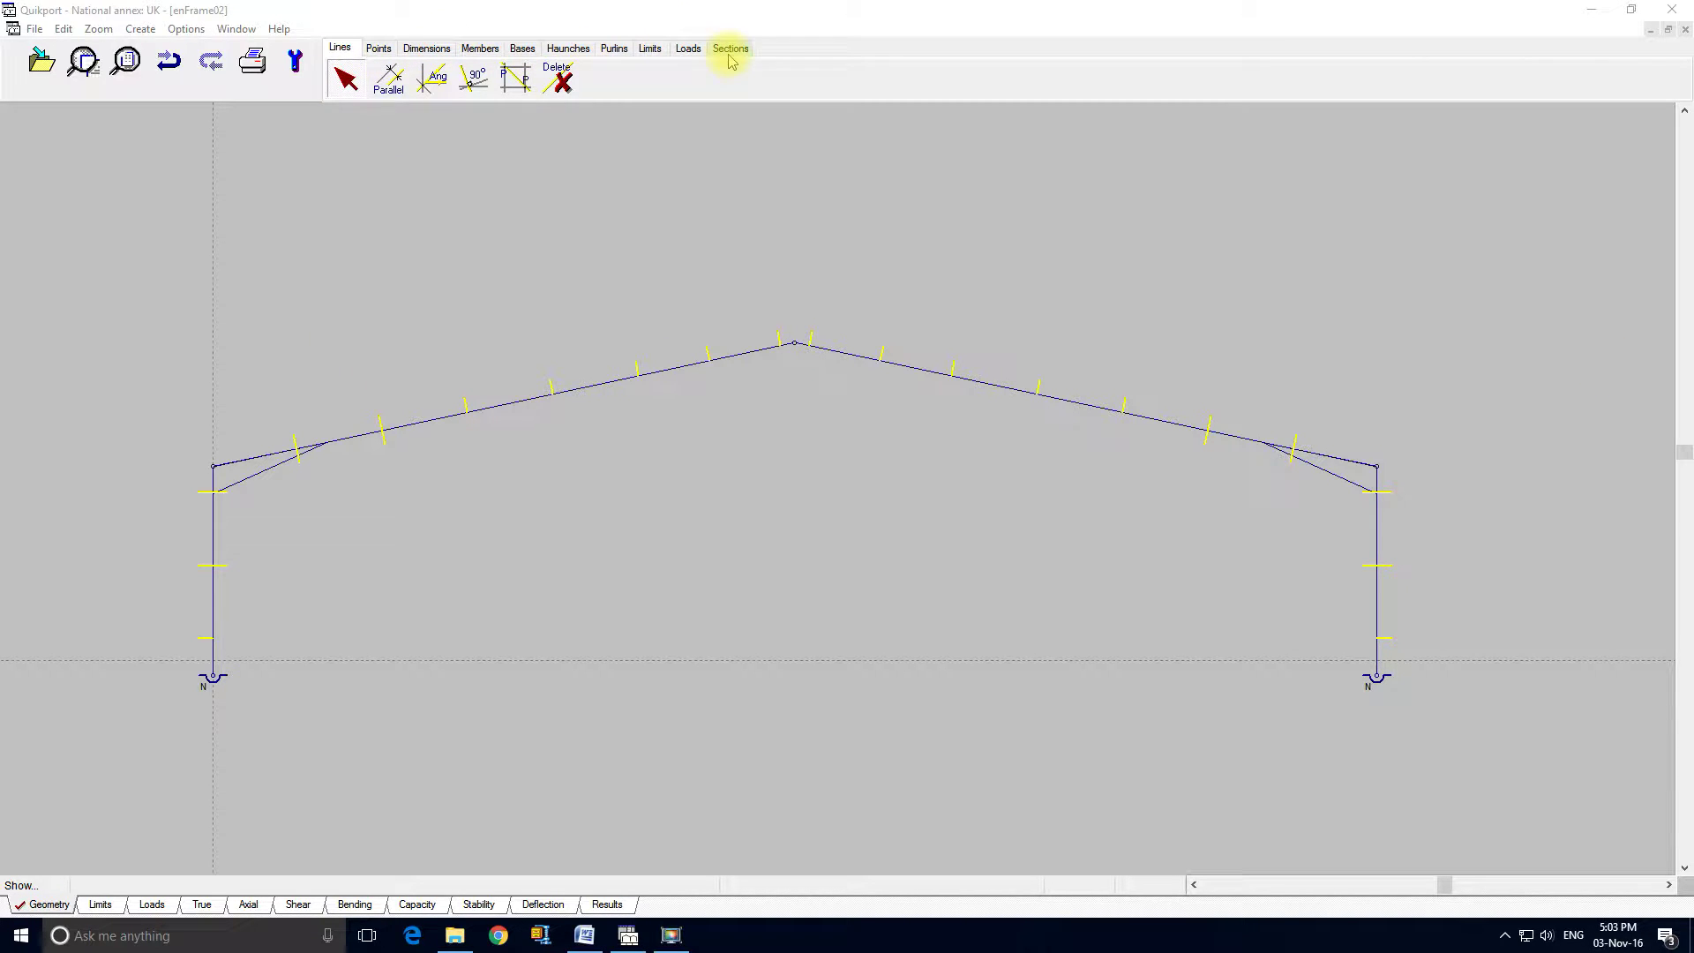
# Step: Browse the Members, Bases, Haunches, Purlins, Limits, Loads and Sections tool sets, then return to Lines
pyautogui.click(378, 49)
pyautogui.click(426, 49)
pyautogui.click(477, 51)
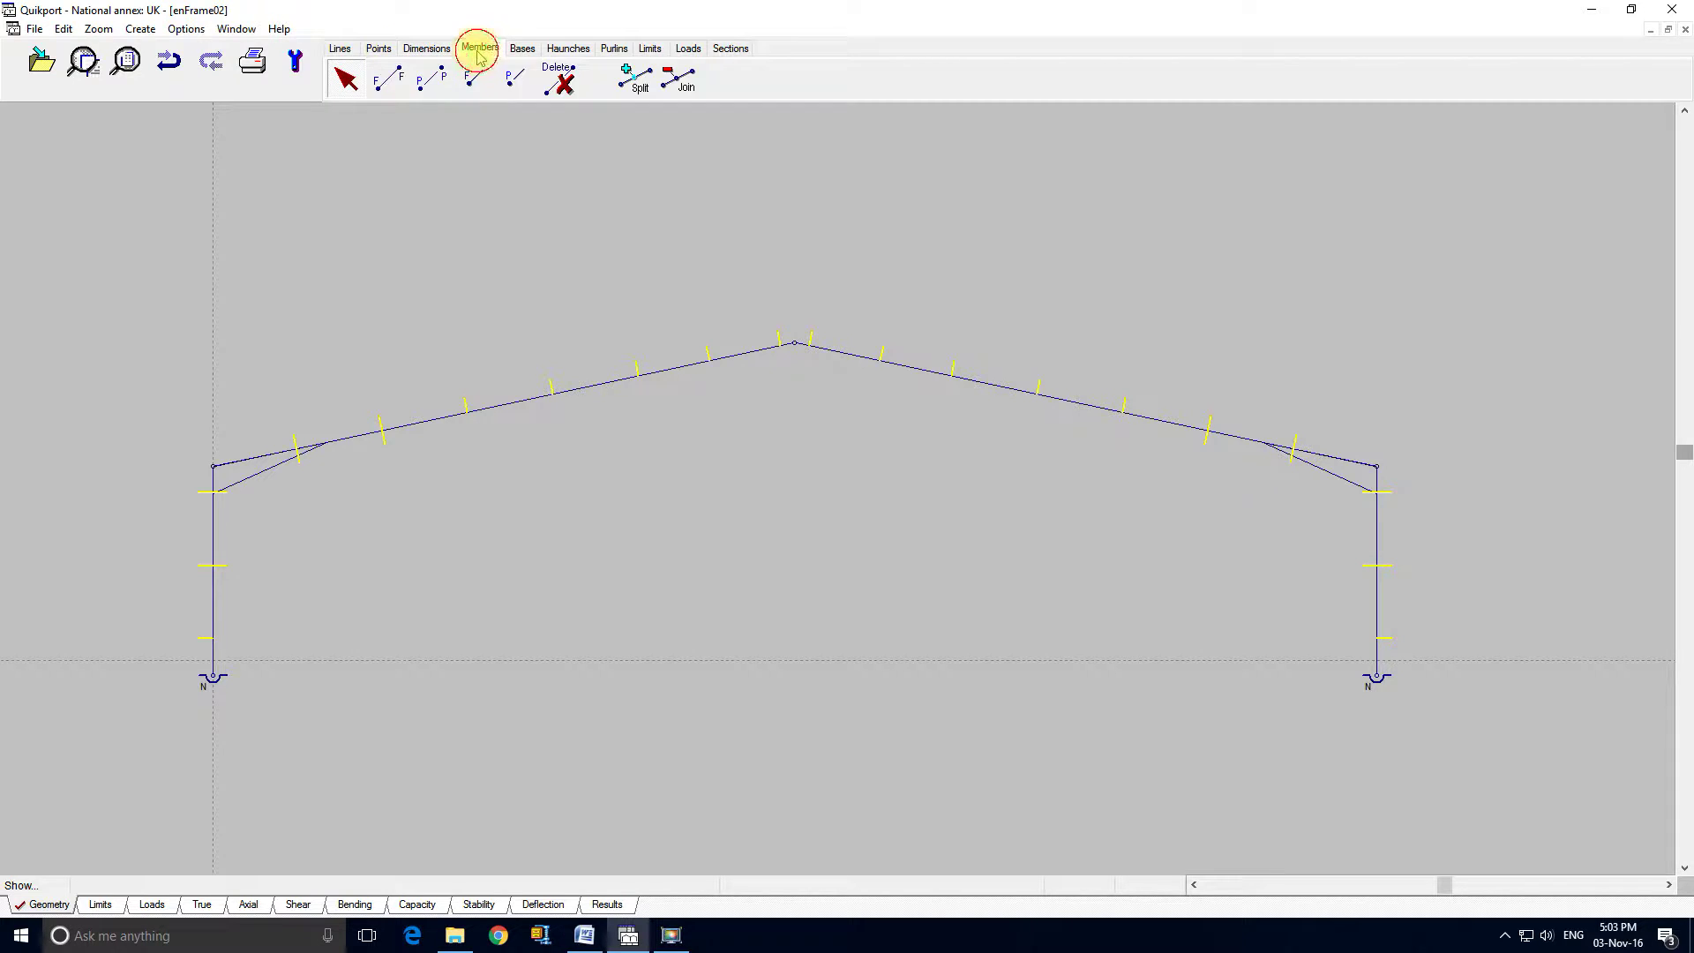
pyautogui.click(522, 48)
pyautogui.click(568, 49)
pyautogui.click(613, 49)
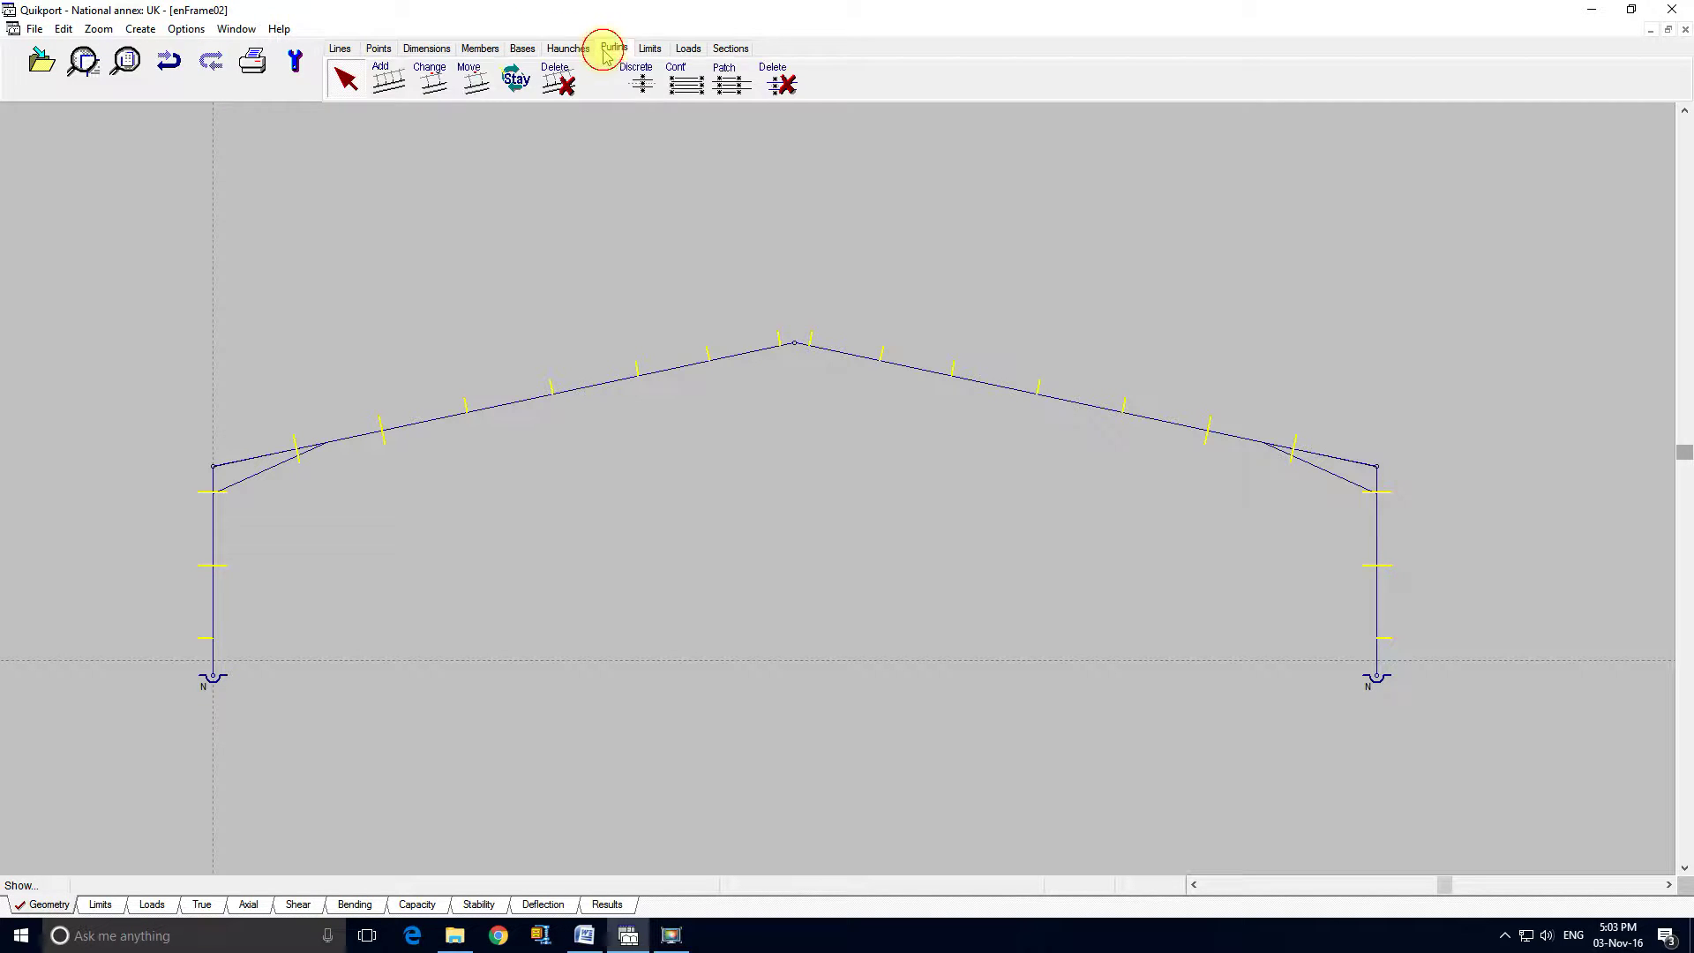
pyautogui.click(649, 49)
pyautogui.click(688, 49)
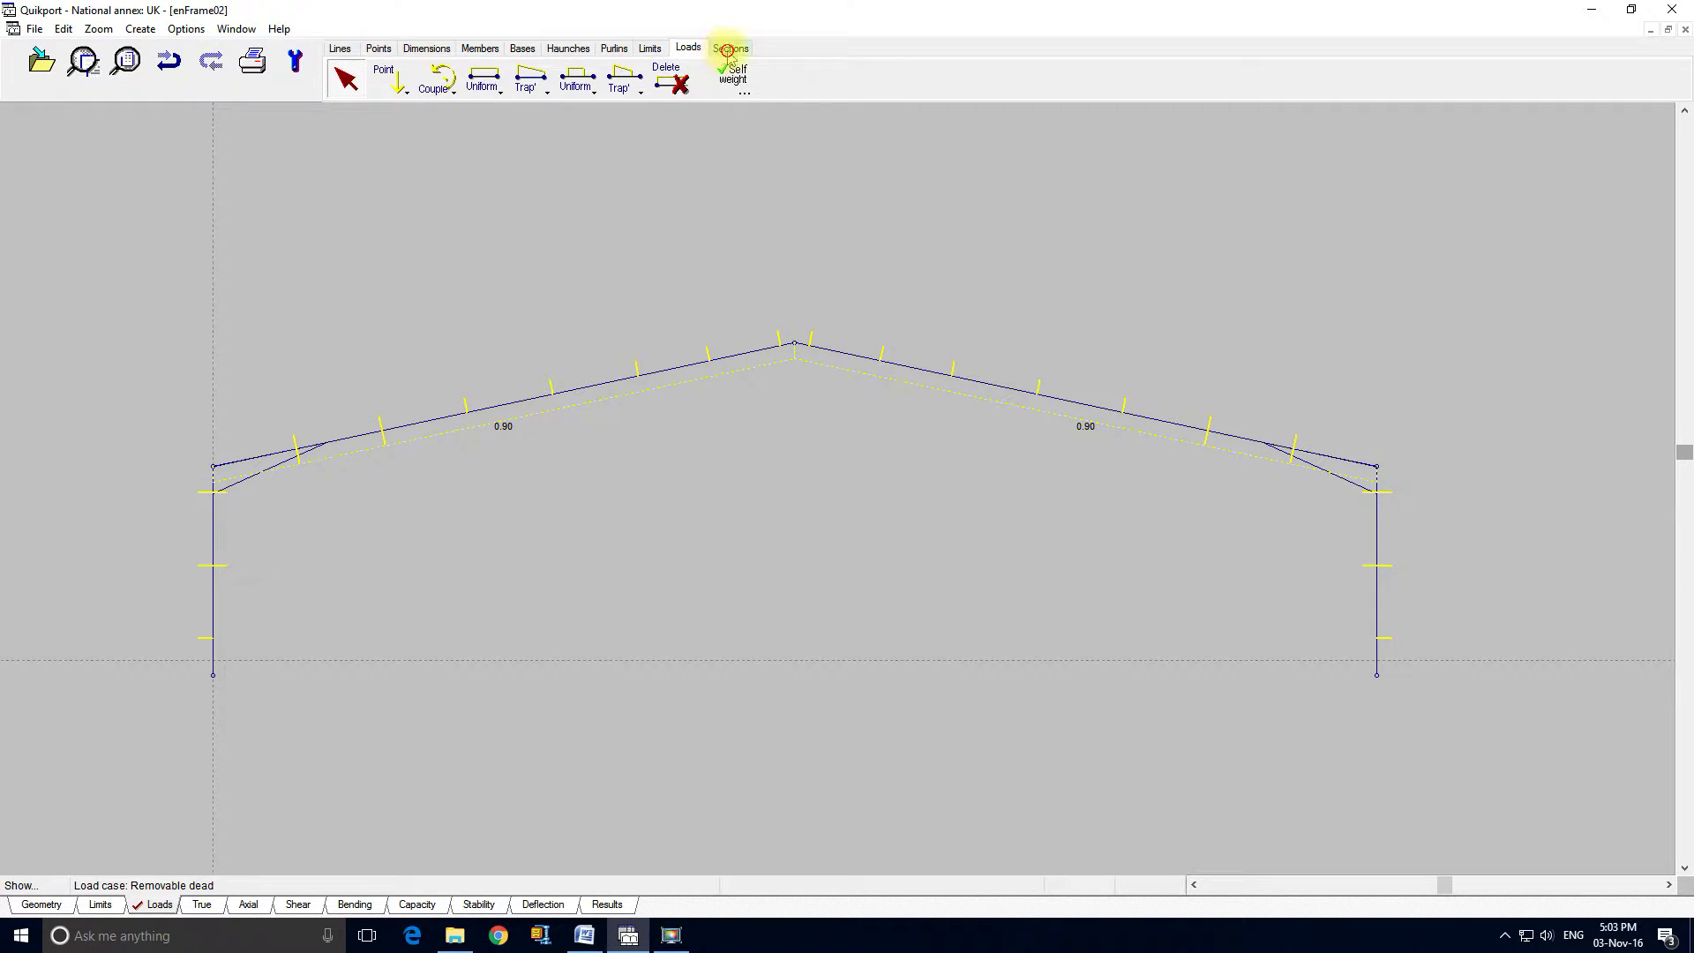
pyautogui.click(729, 48)
pyautogui.click(339, 48)
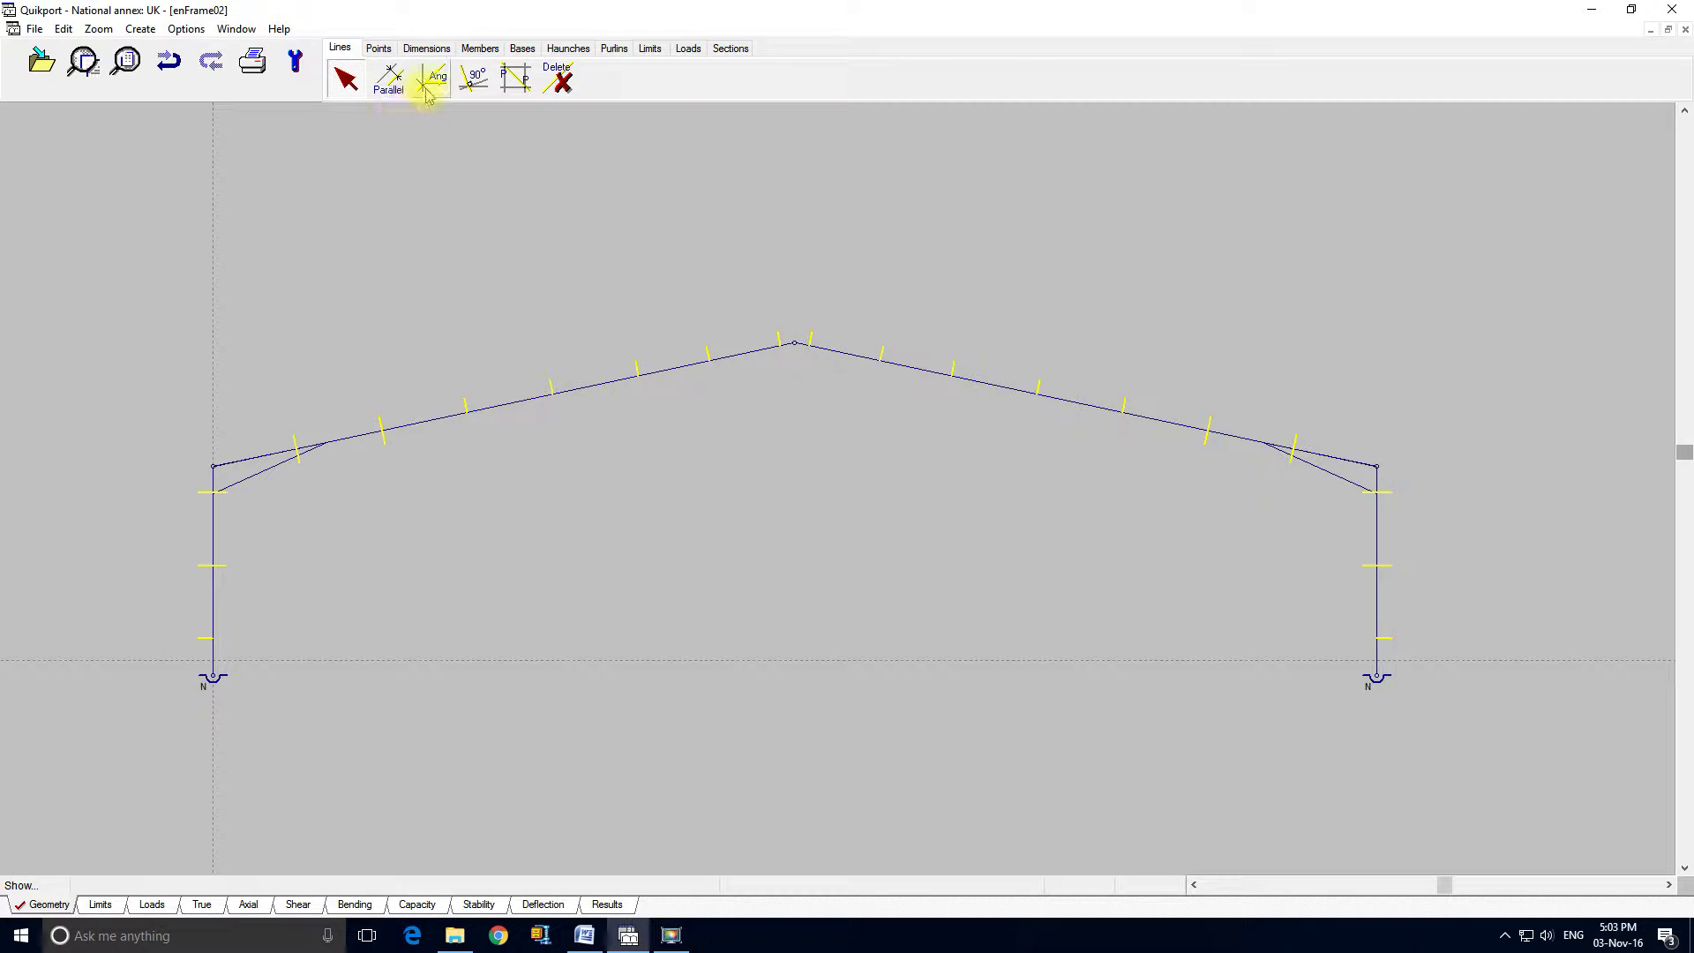
# Step: Dimension the left column base to eaves (4.300) and eaves to apex (12.268)
pyautogui.click(430, 49)
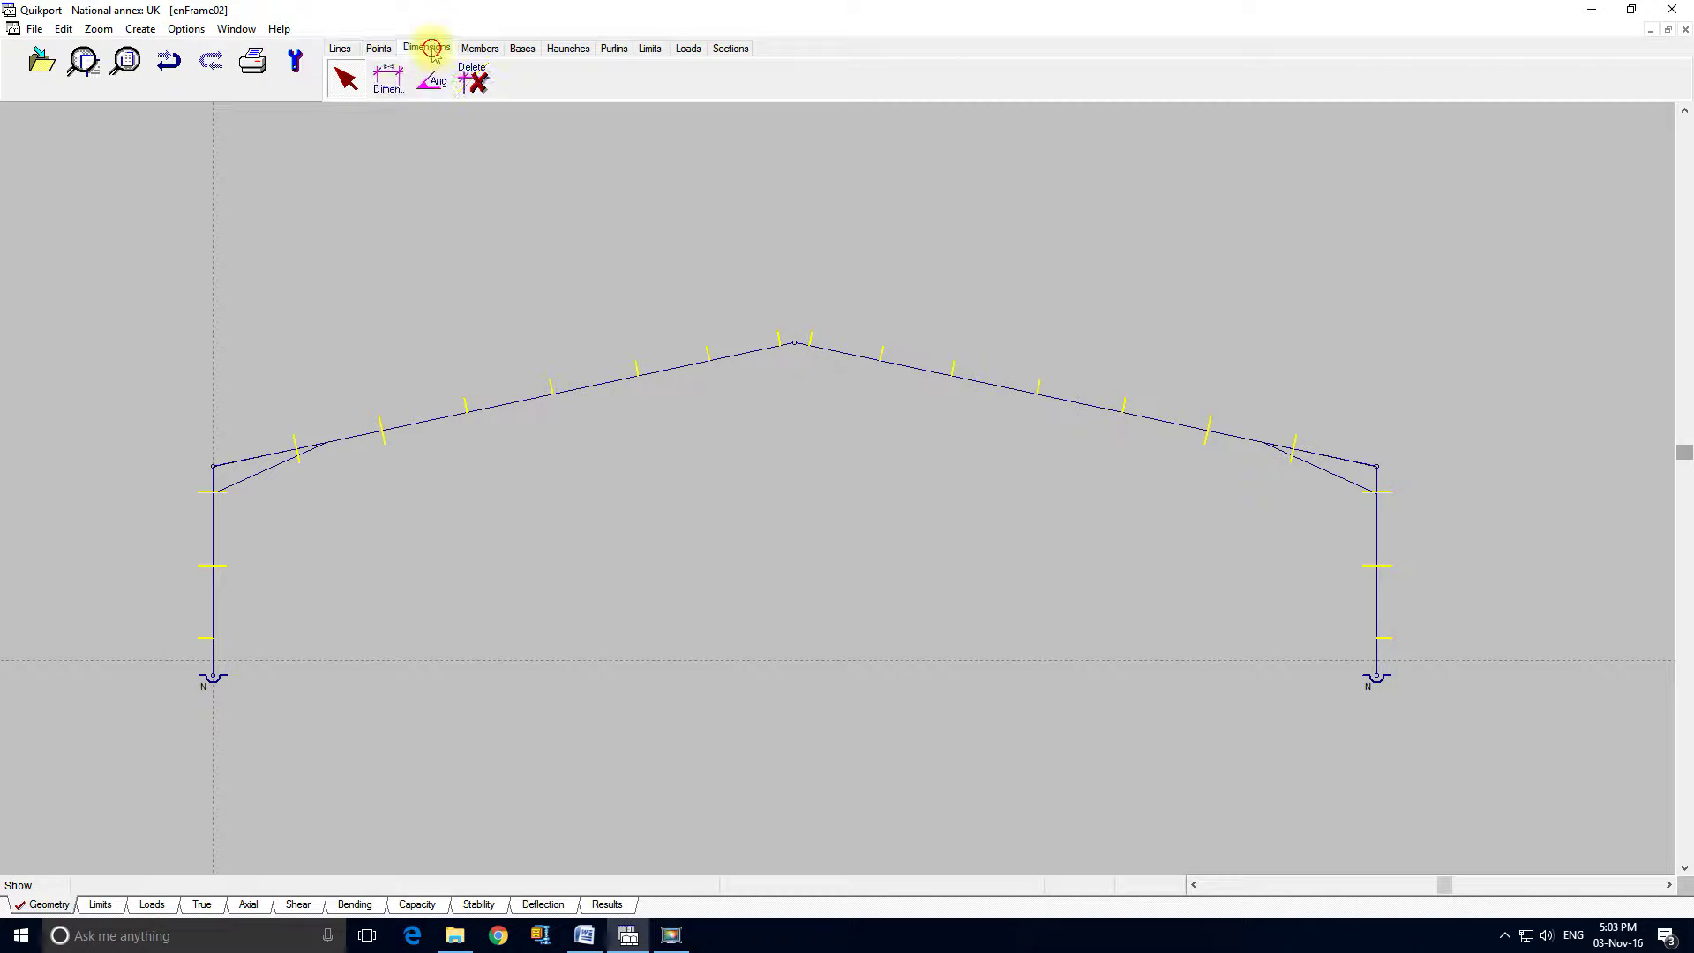
pyautogui.click(388, 77)
pyautogui.click(214, 675)
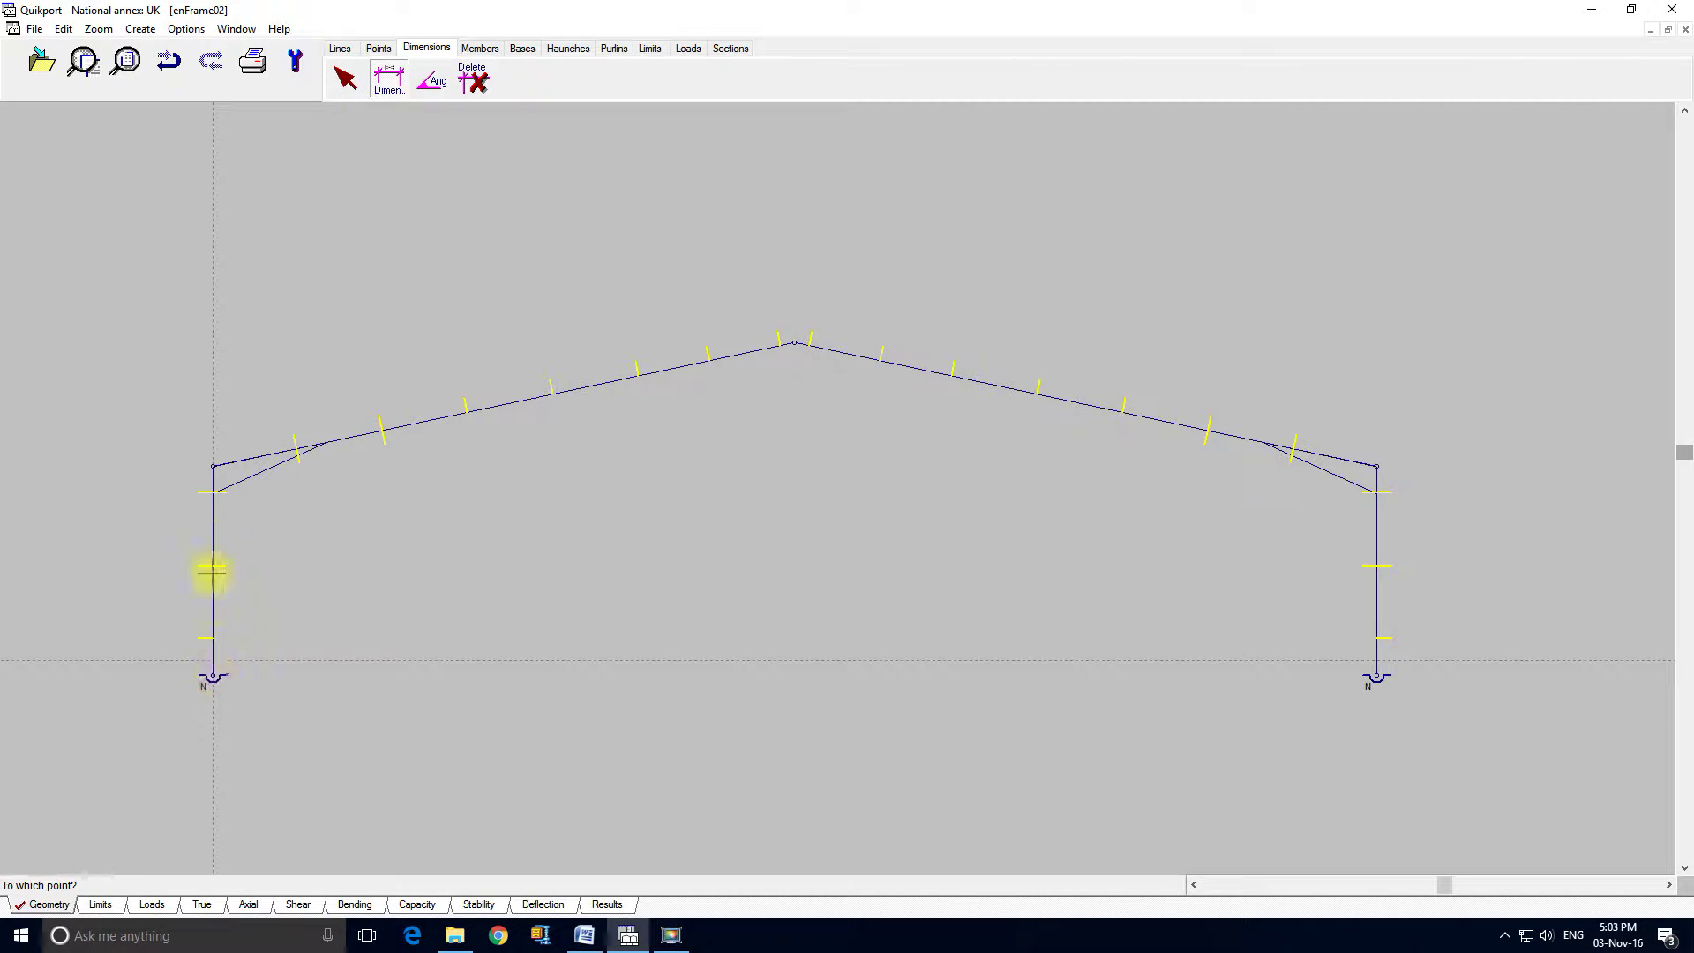
pyautogui.click(214, 465)
pyautogui.click(215, 465)
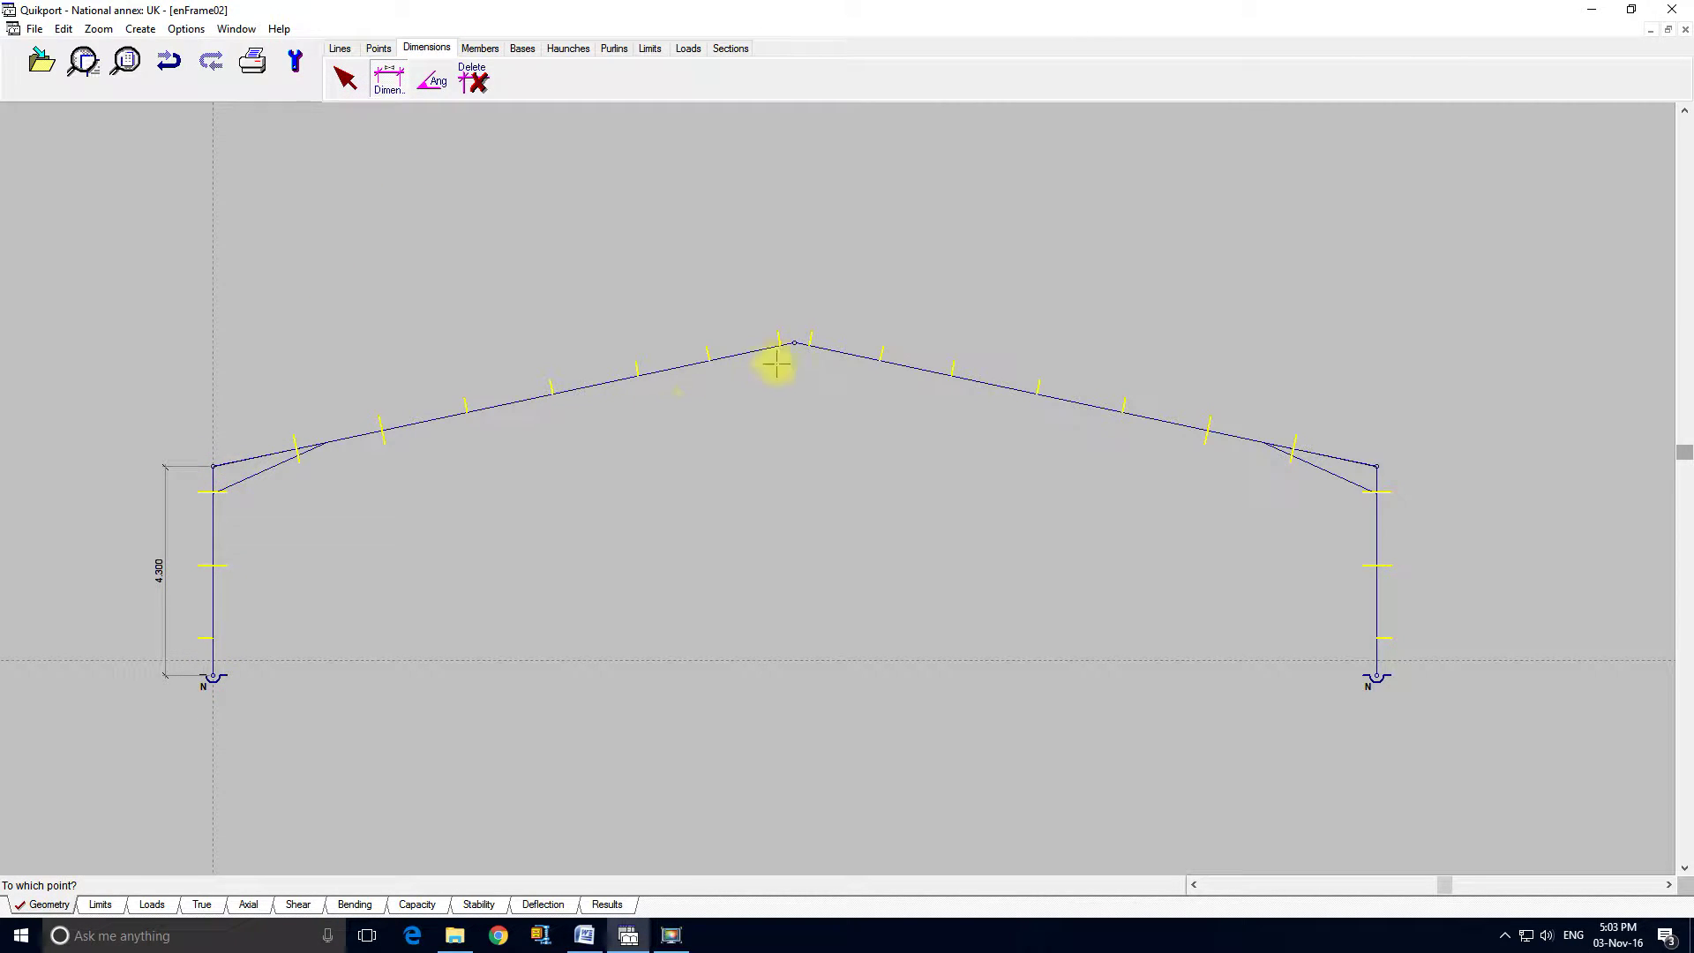
pyautogui.click(796, 340)
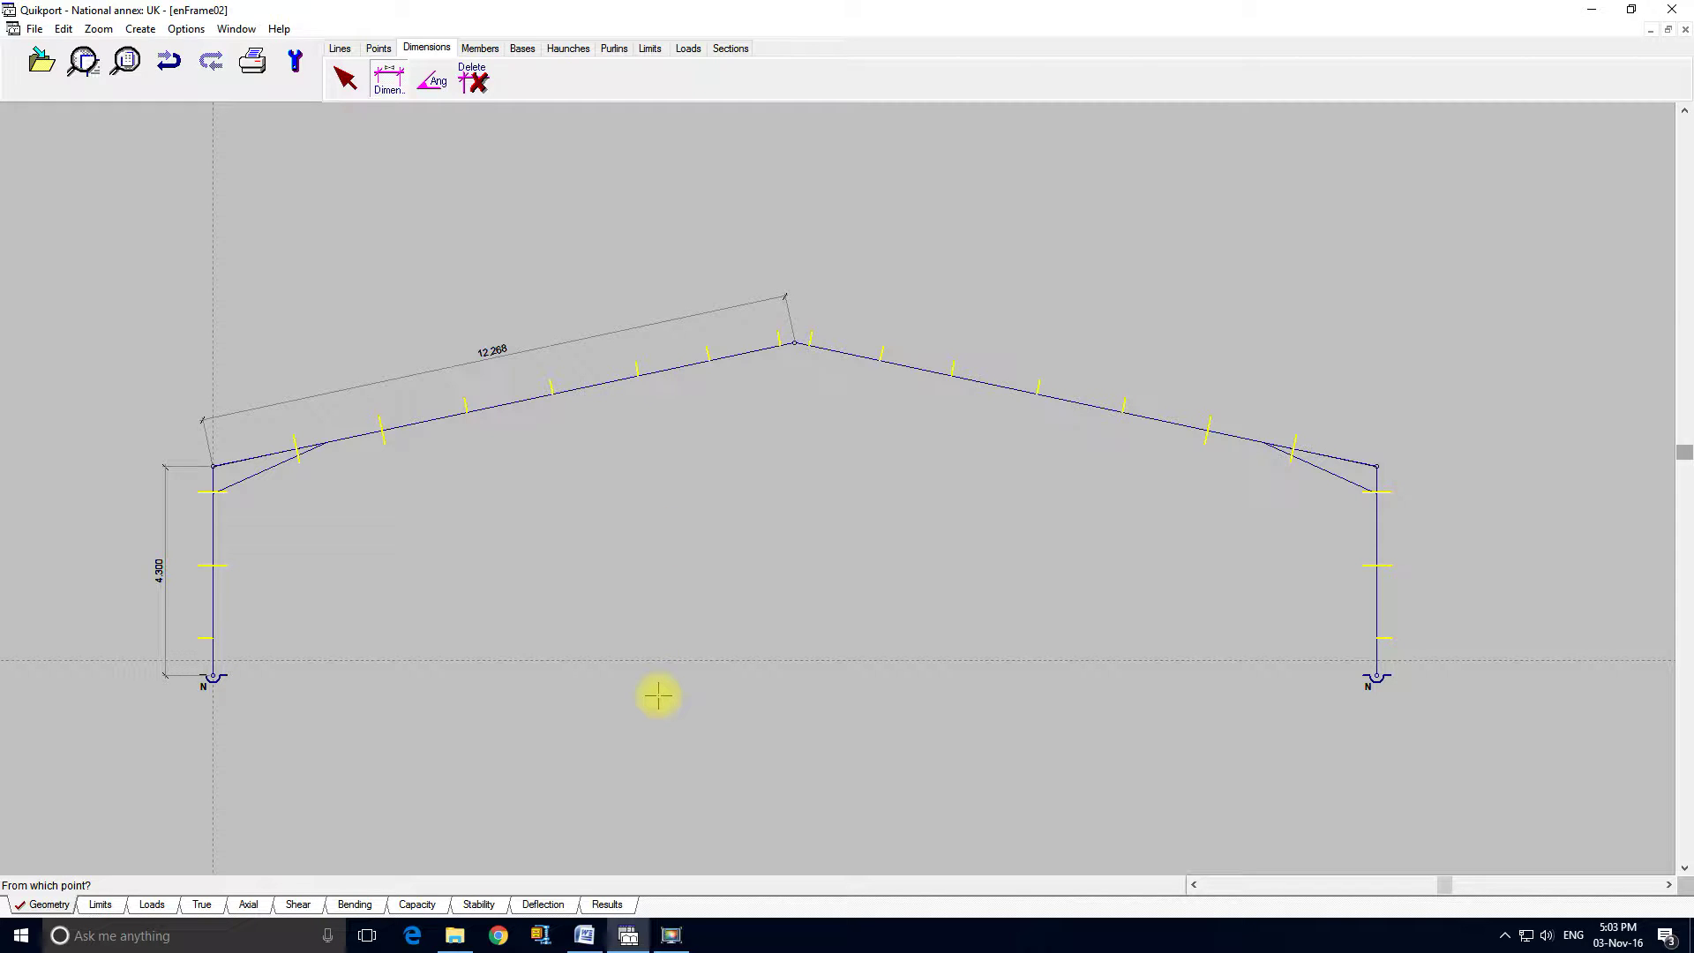
# Step: Draw a construction line through the column bases from the left column base
pyautogui.click(340, 49)
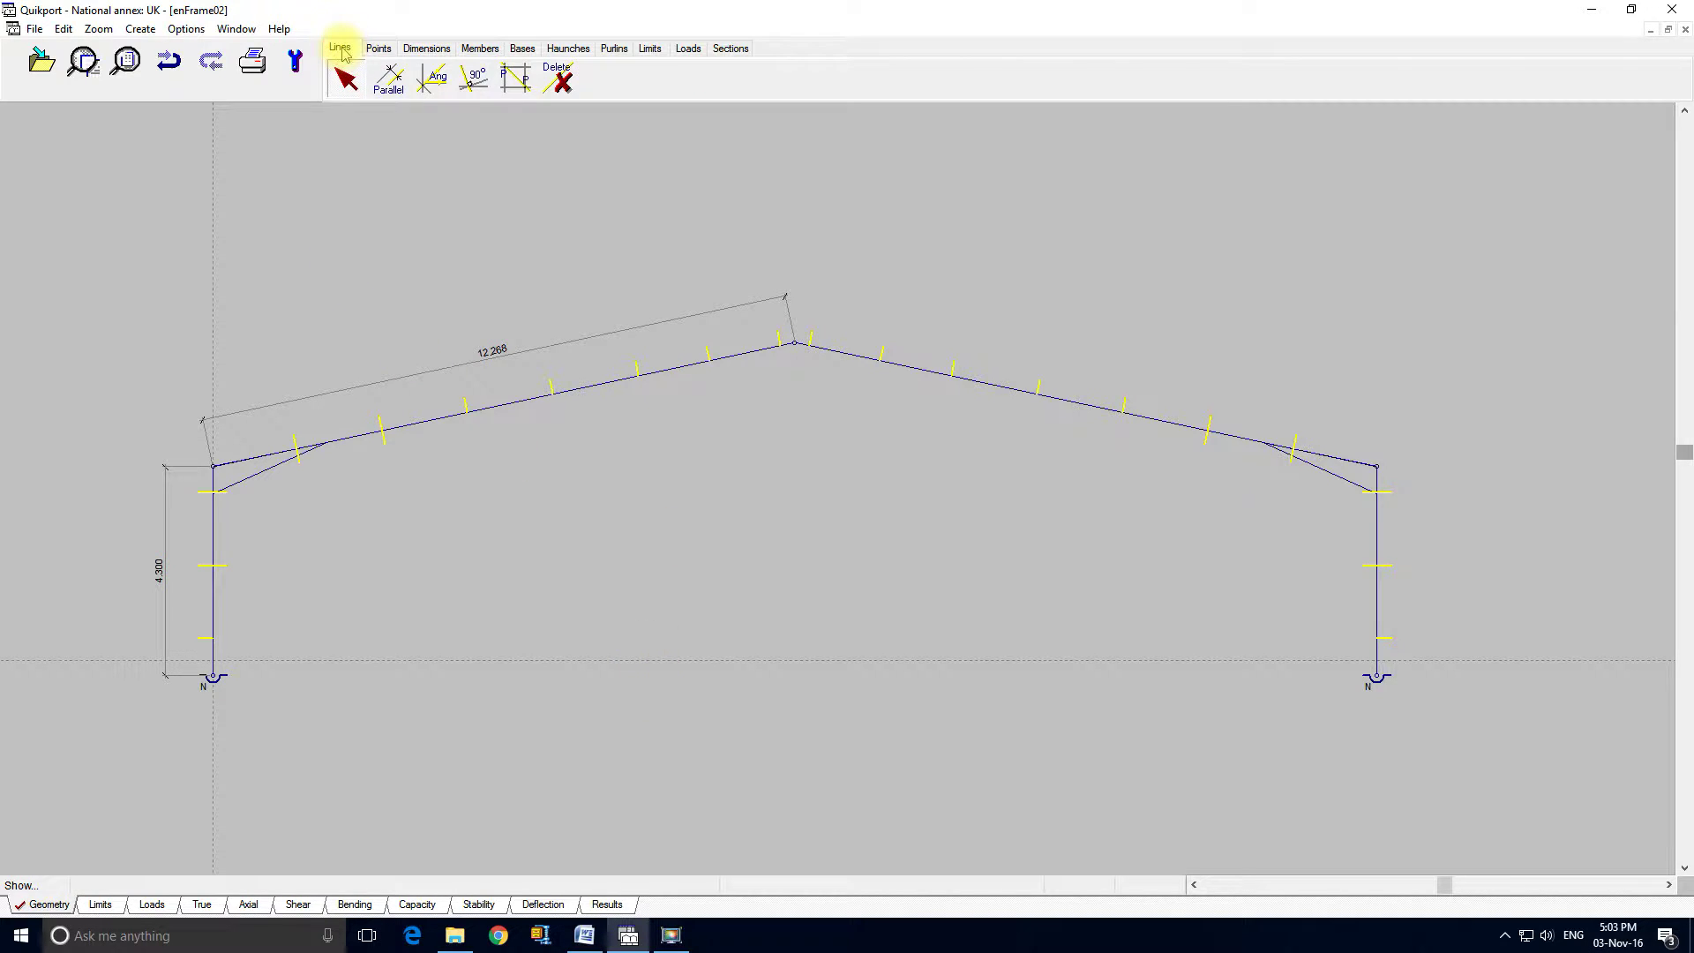
pyautogui.click(474, 77)
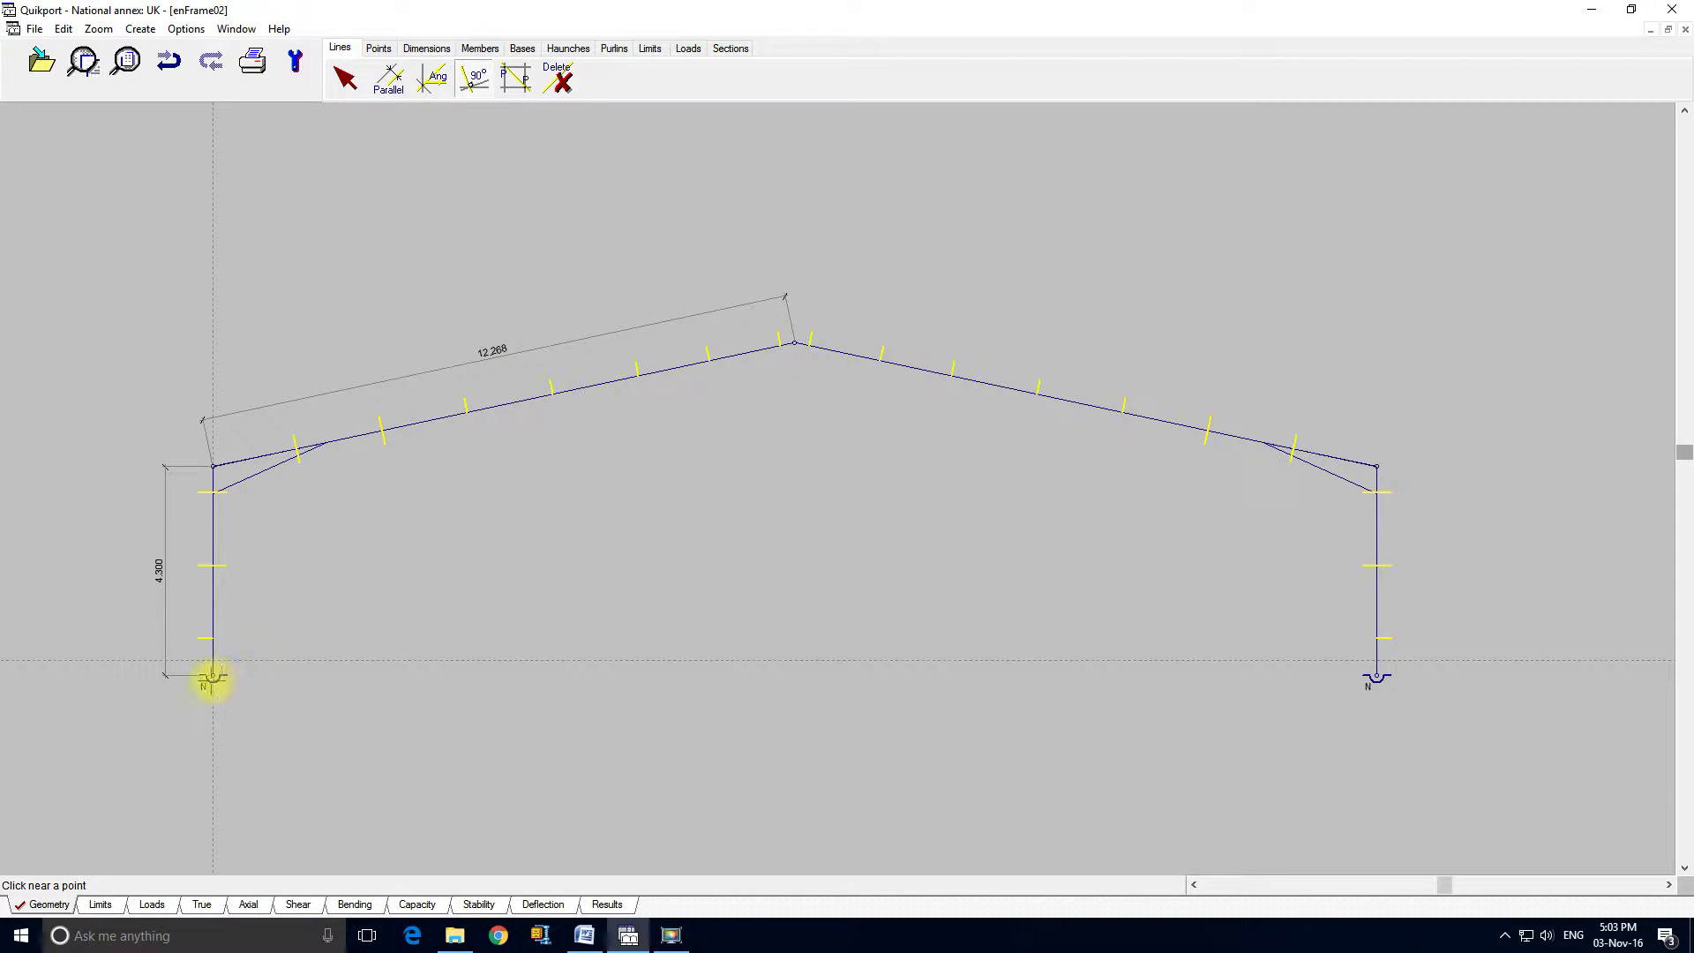
pyautogui.click(26, 903)
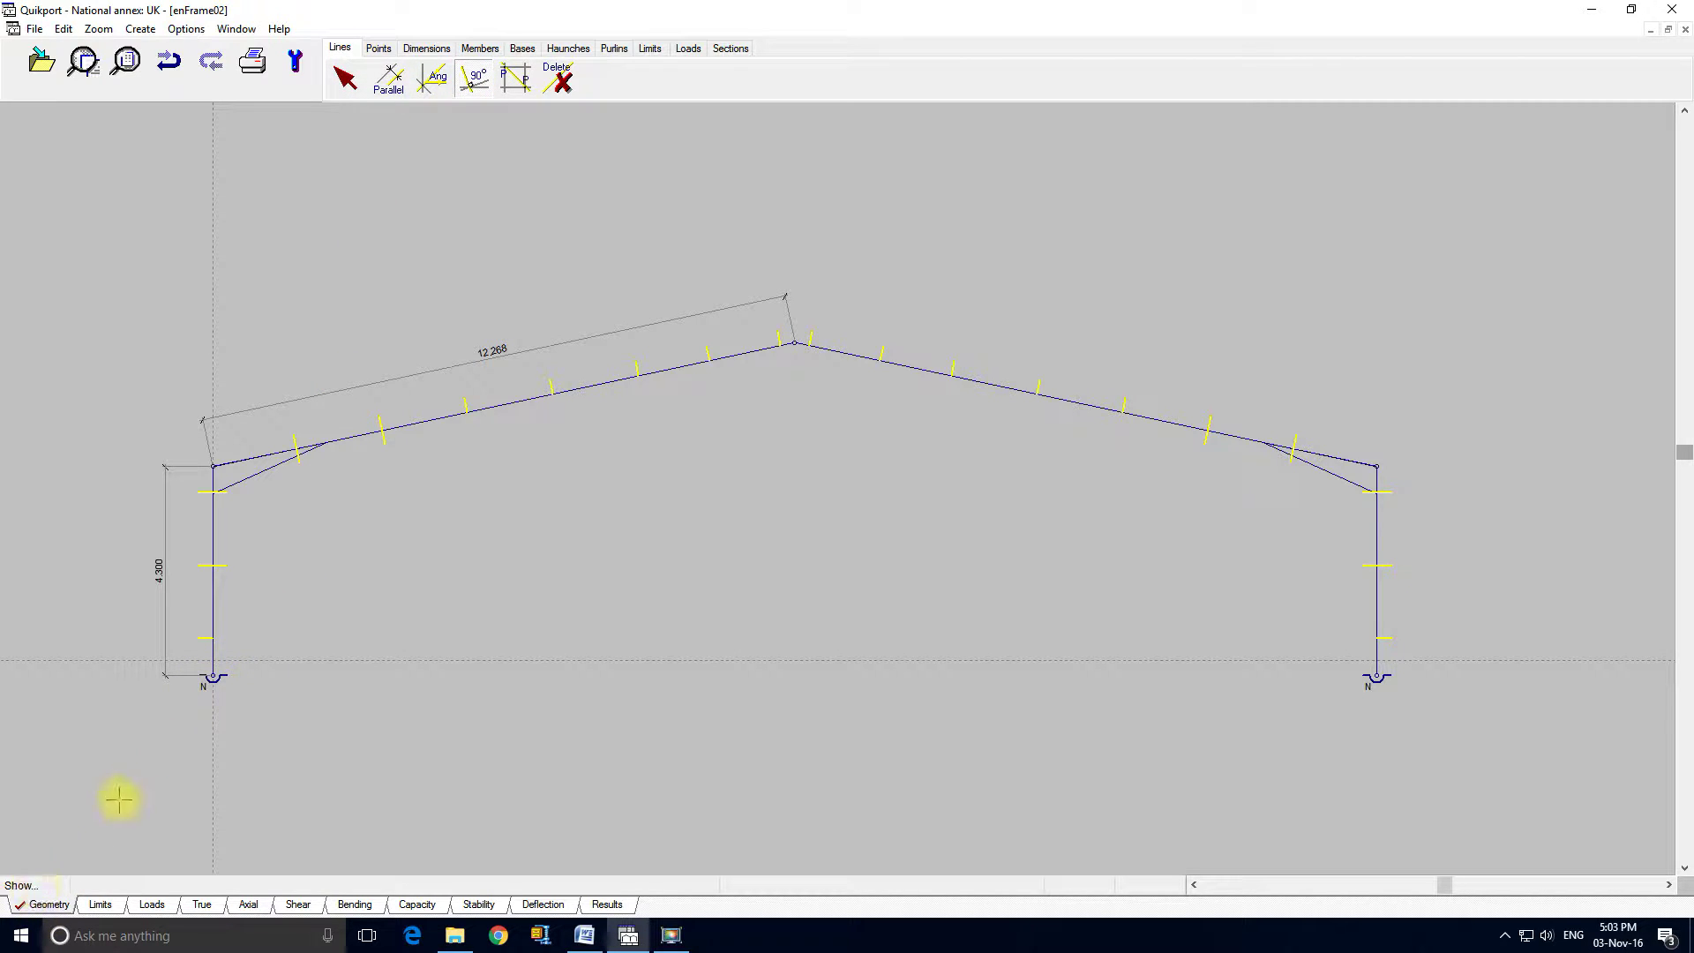
pyautogui.click(214, 676)
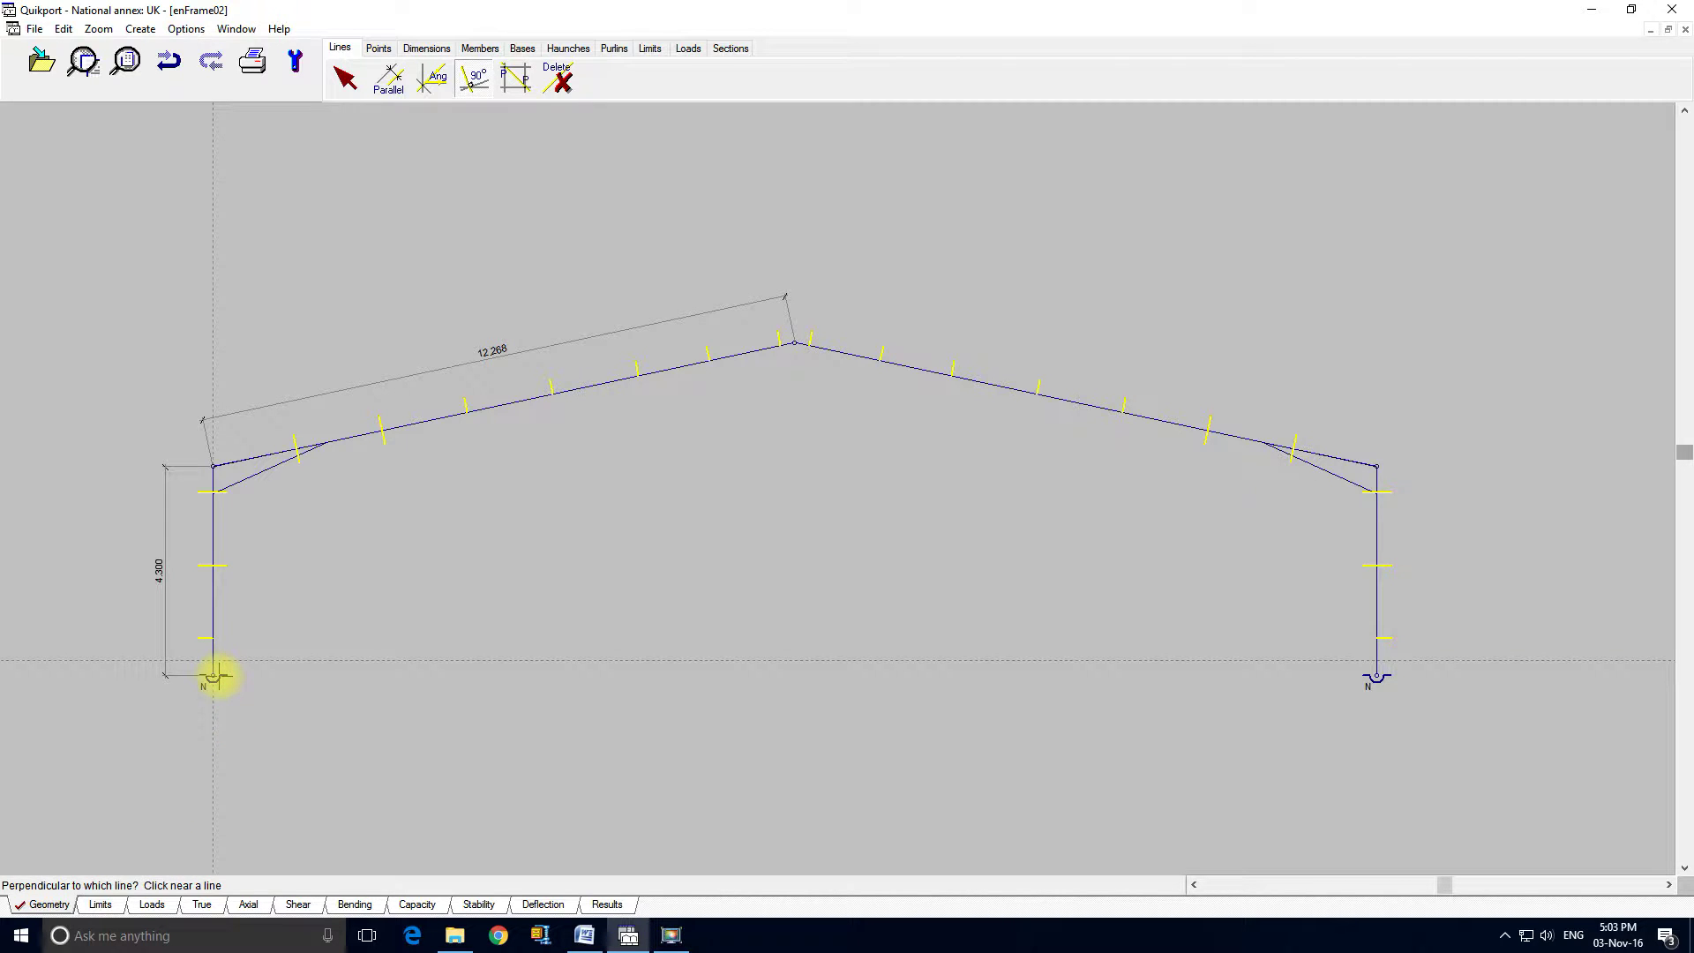
pyautogui.click(223, 334)
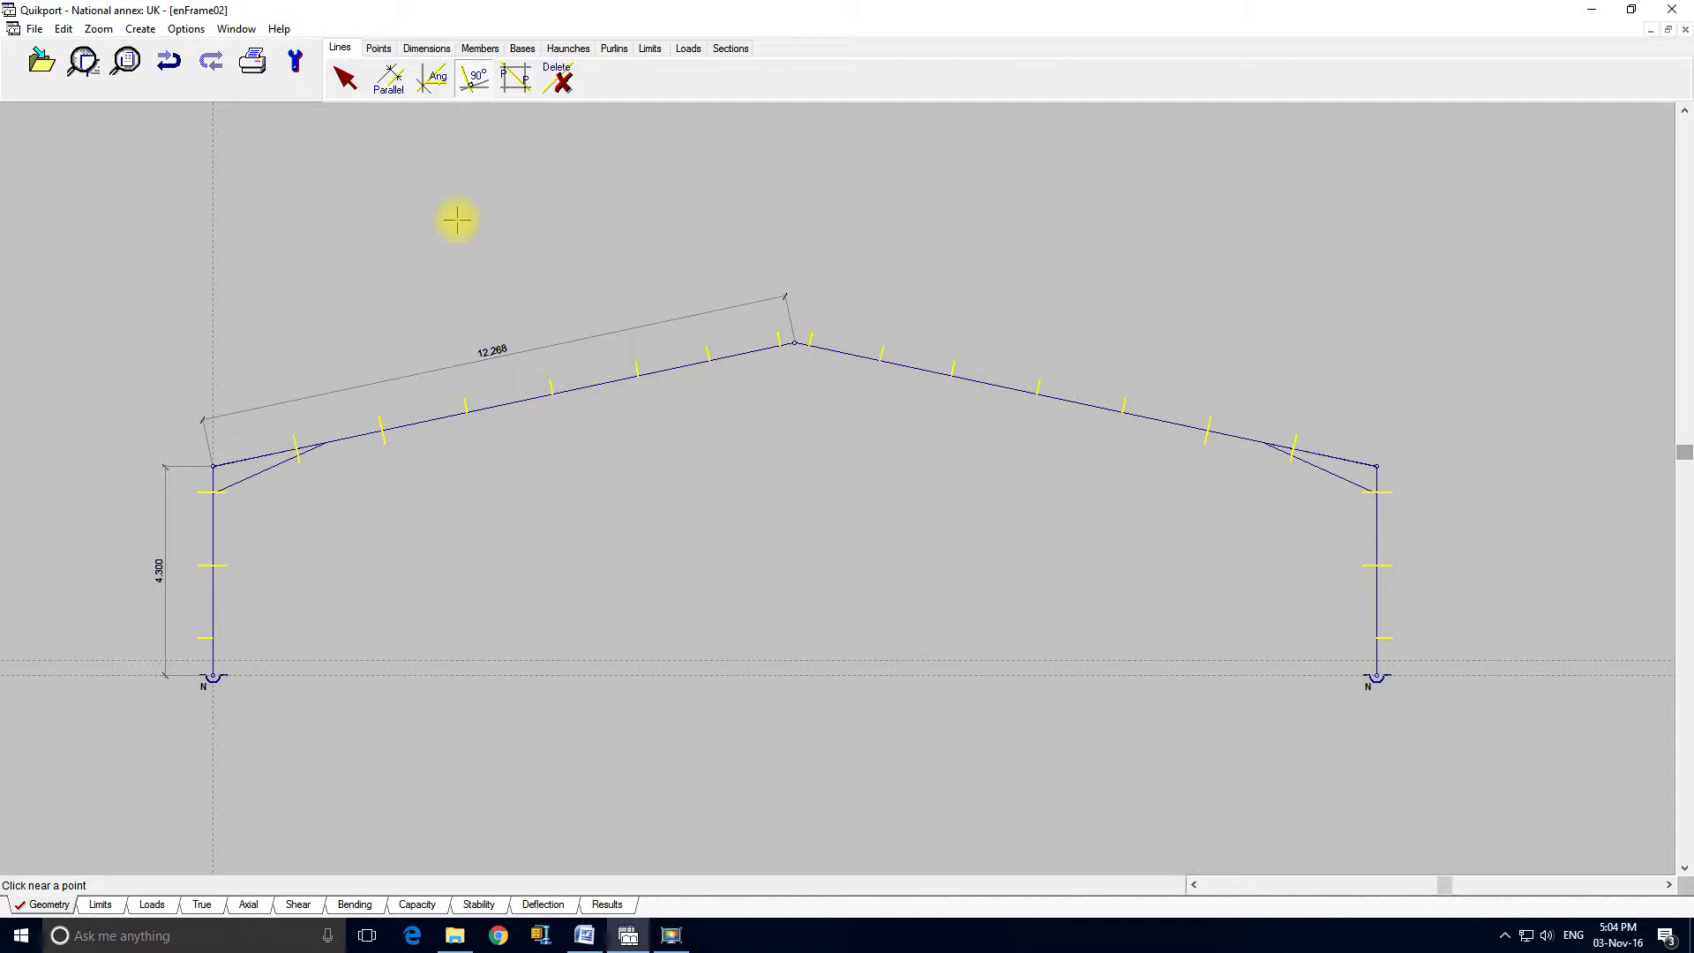
# Step: Add parallel construction lines at 0.3 and 2.6 offsets, the second 2.6 m above the base
pyautogui.click(390, 79)
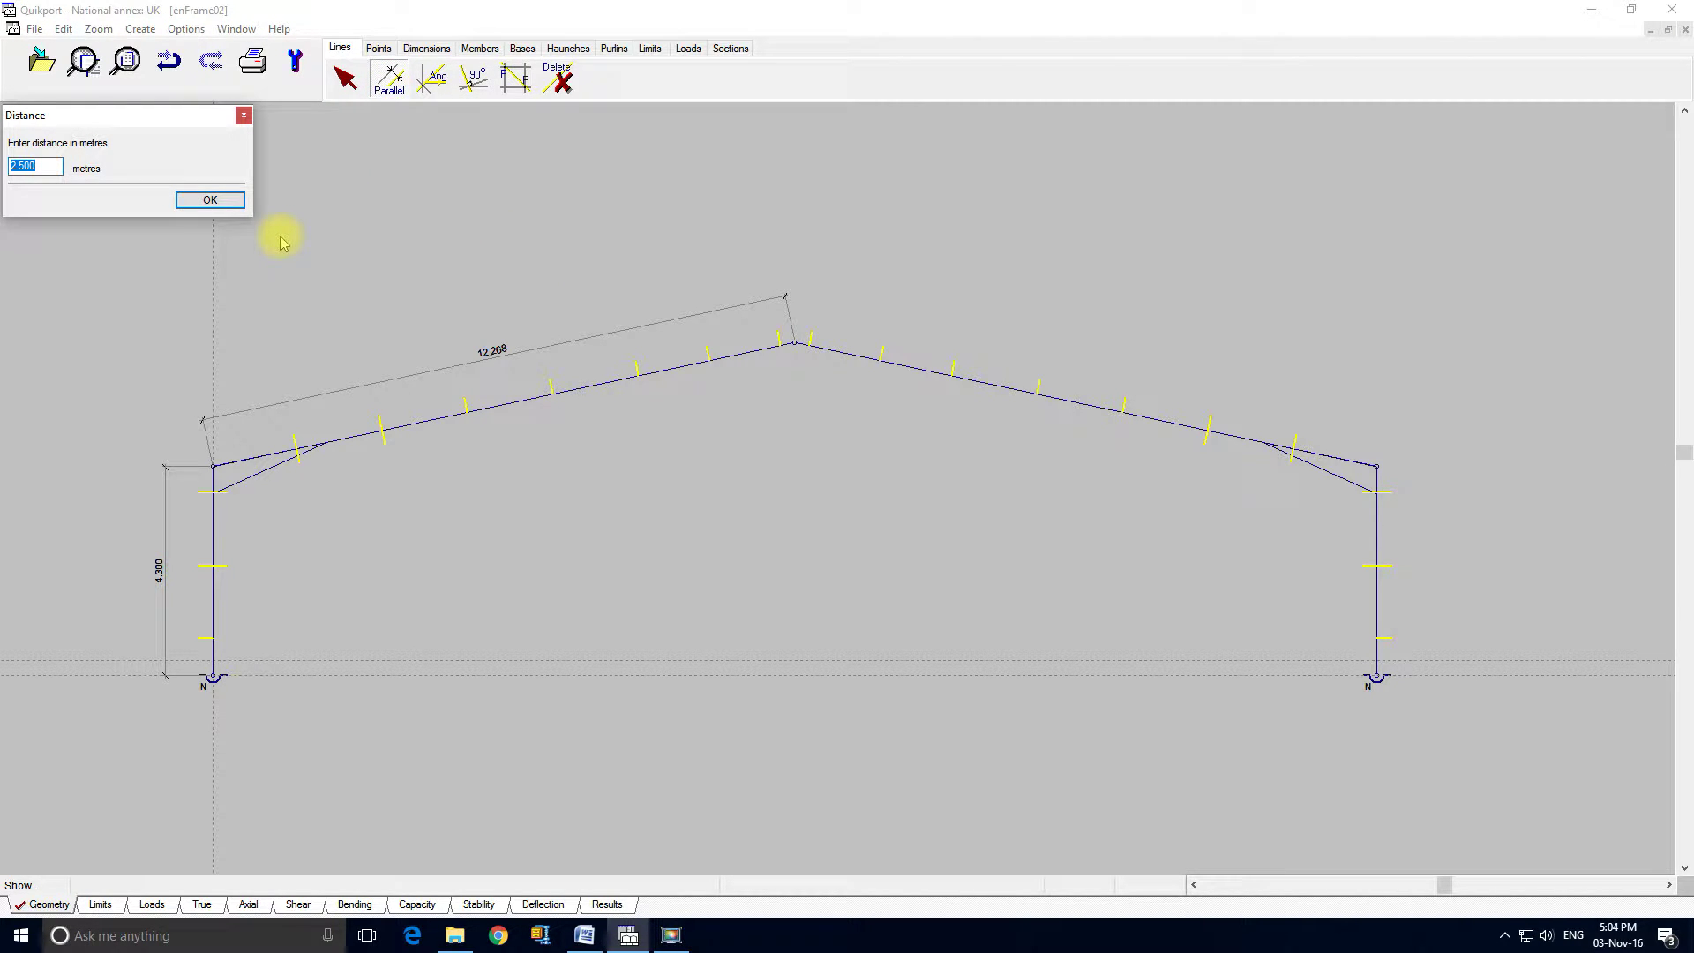
pyautogui.write('0.3')
pyautogui.click(223, 201)
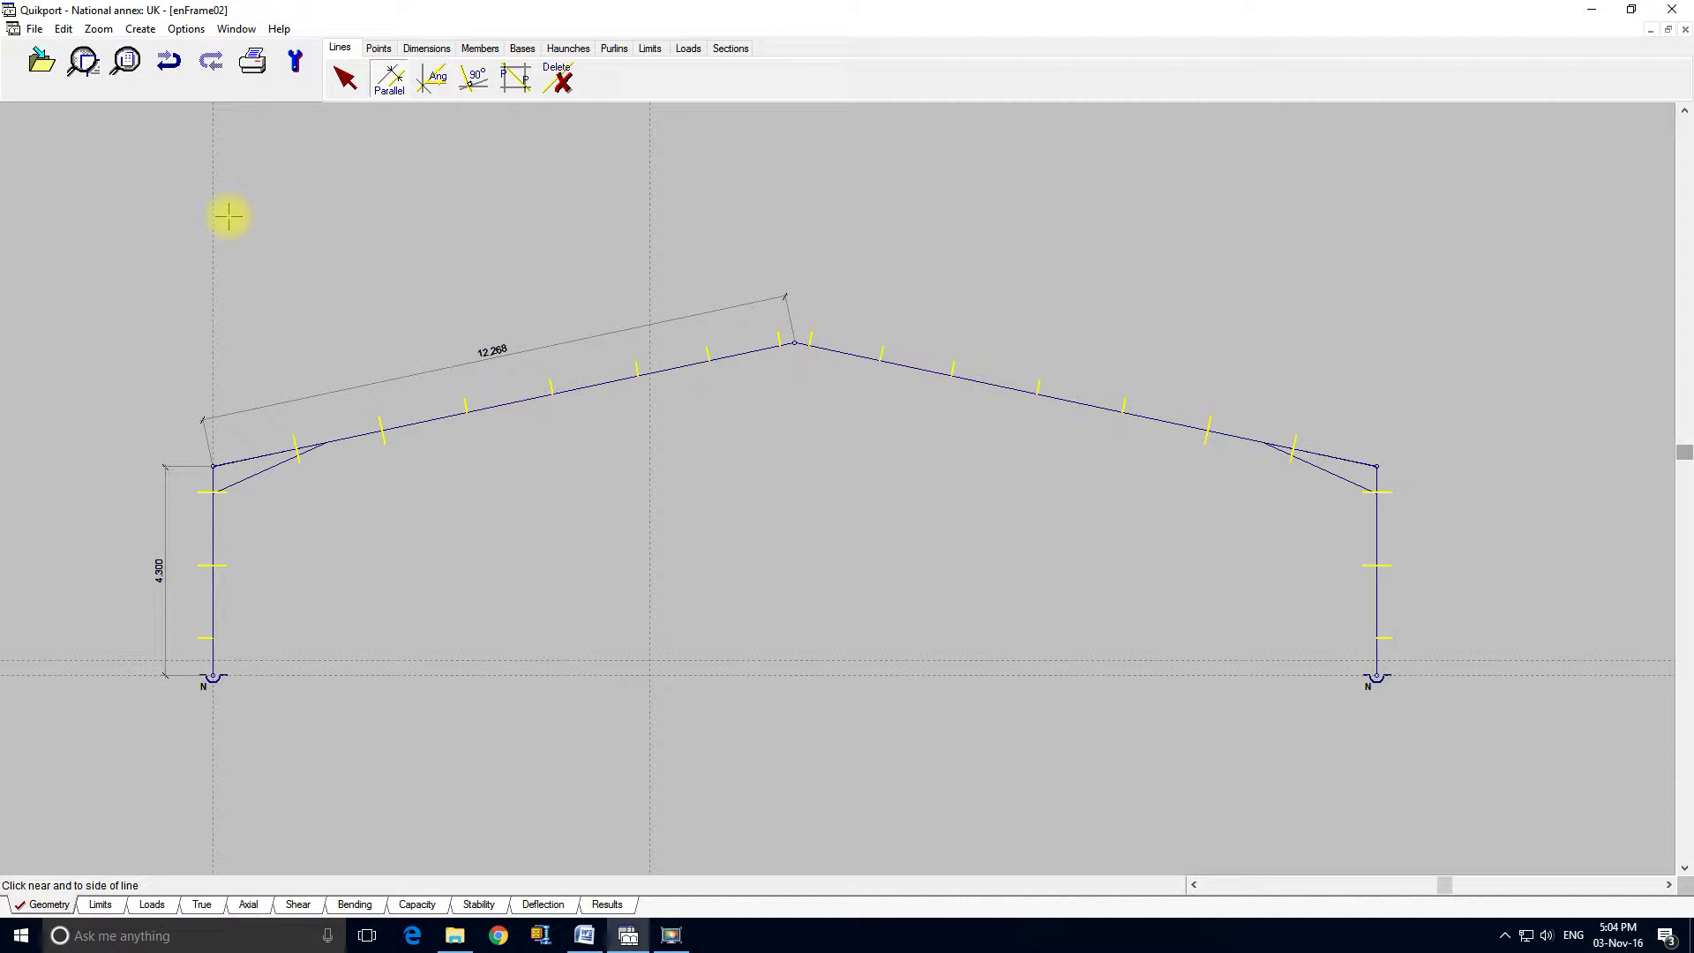
pyautogui.click(378, 78)
pyautogui.write('2.6')
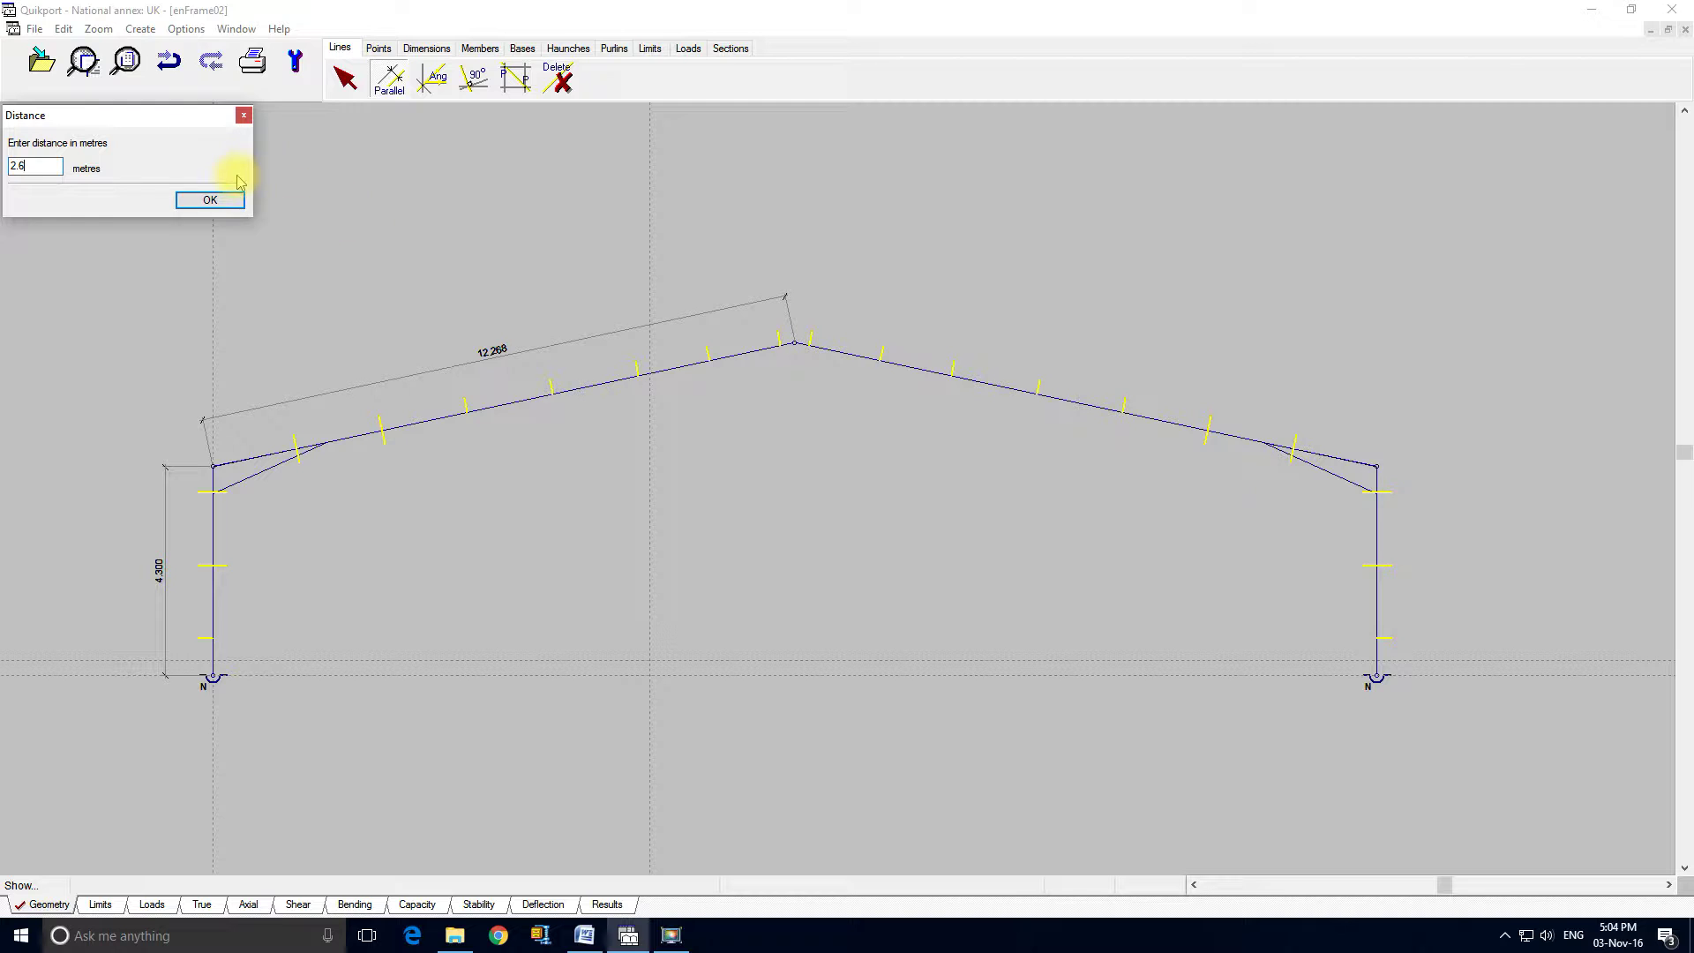
pyautogui.click(222, 197)
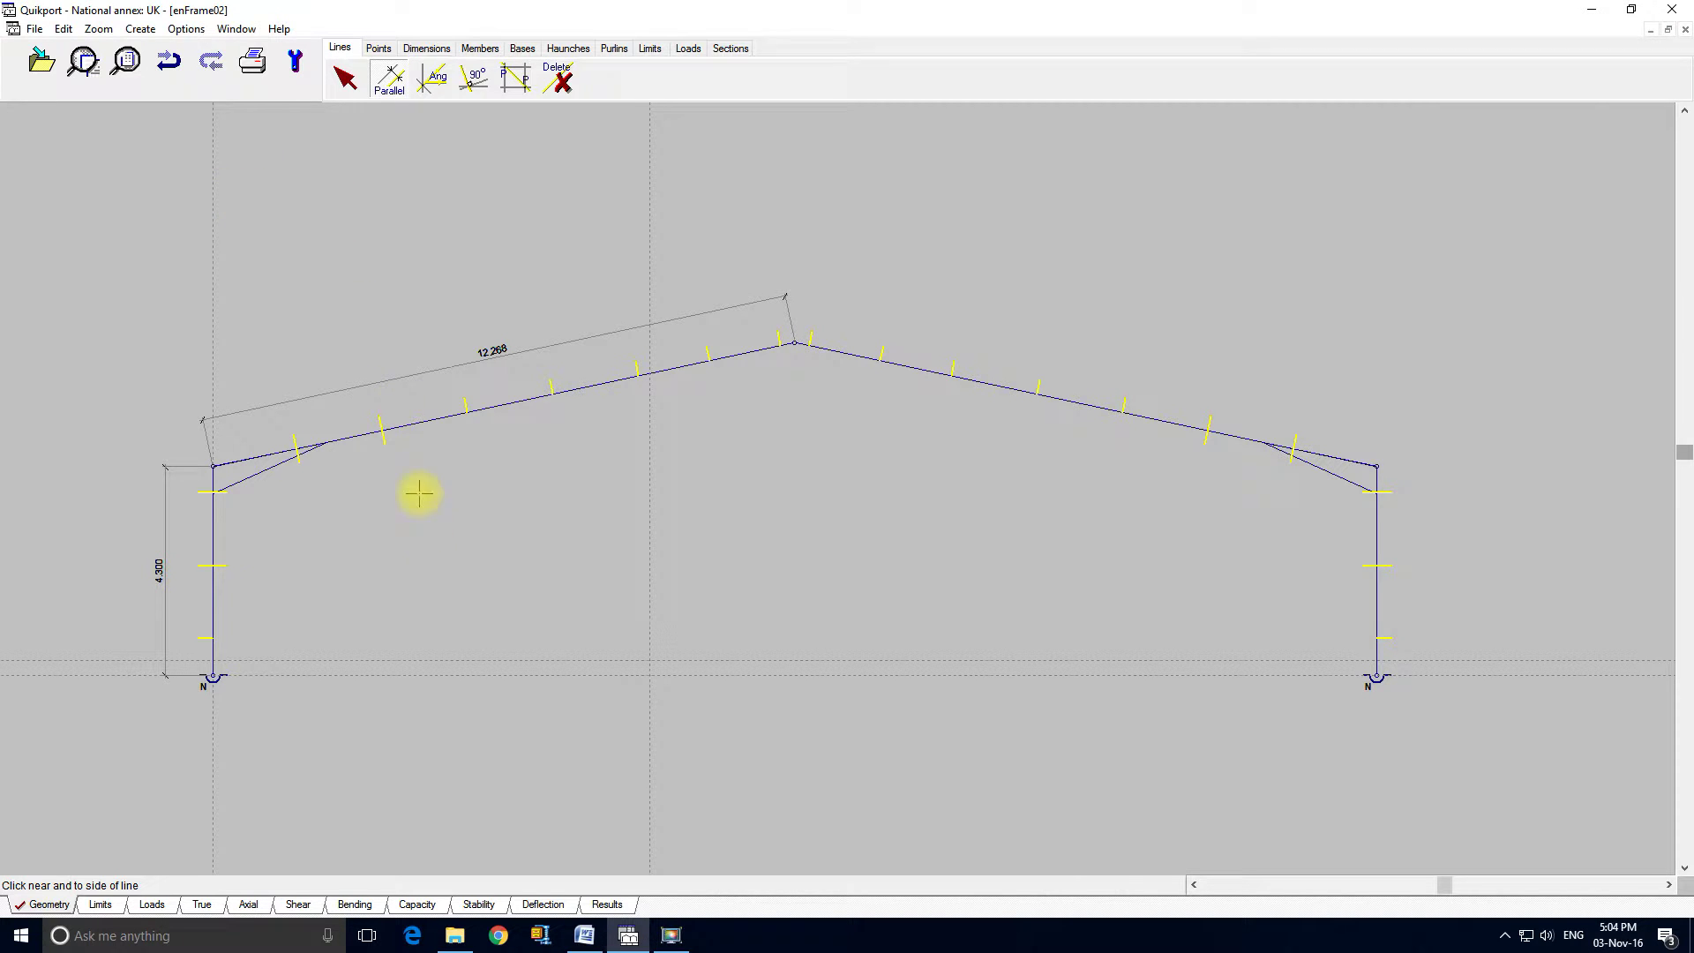
pyautogui.click(488, 640)
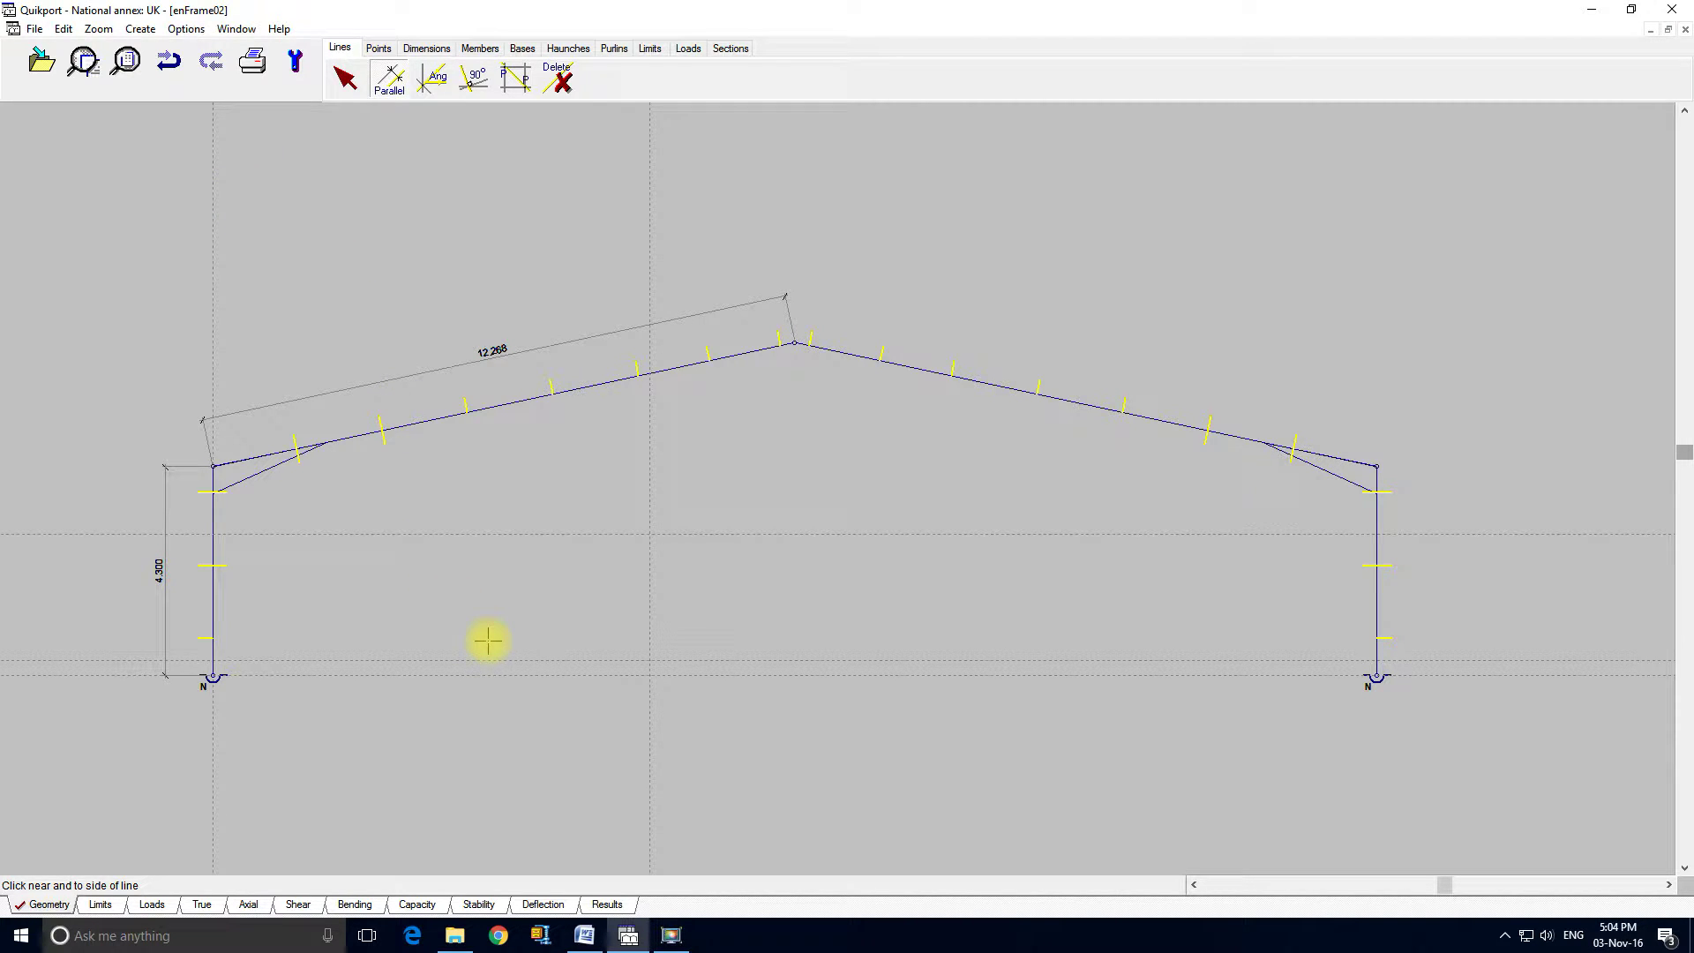
# Step: Draw a beam from the left column at 2.6 m to mid-span, plus a post down to the base
pyautogui.click(477, 50)
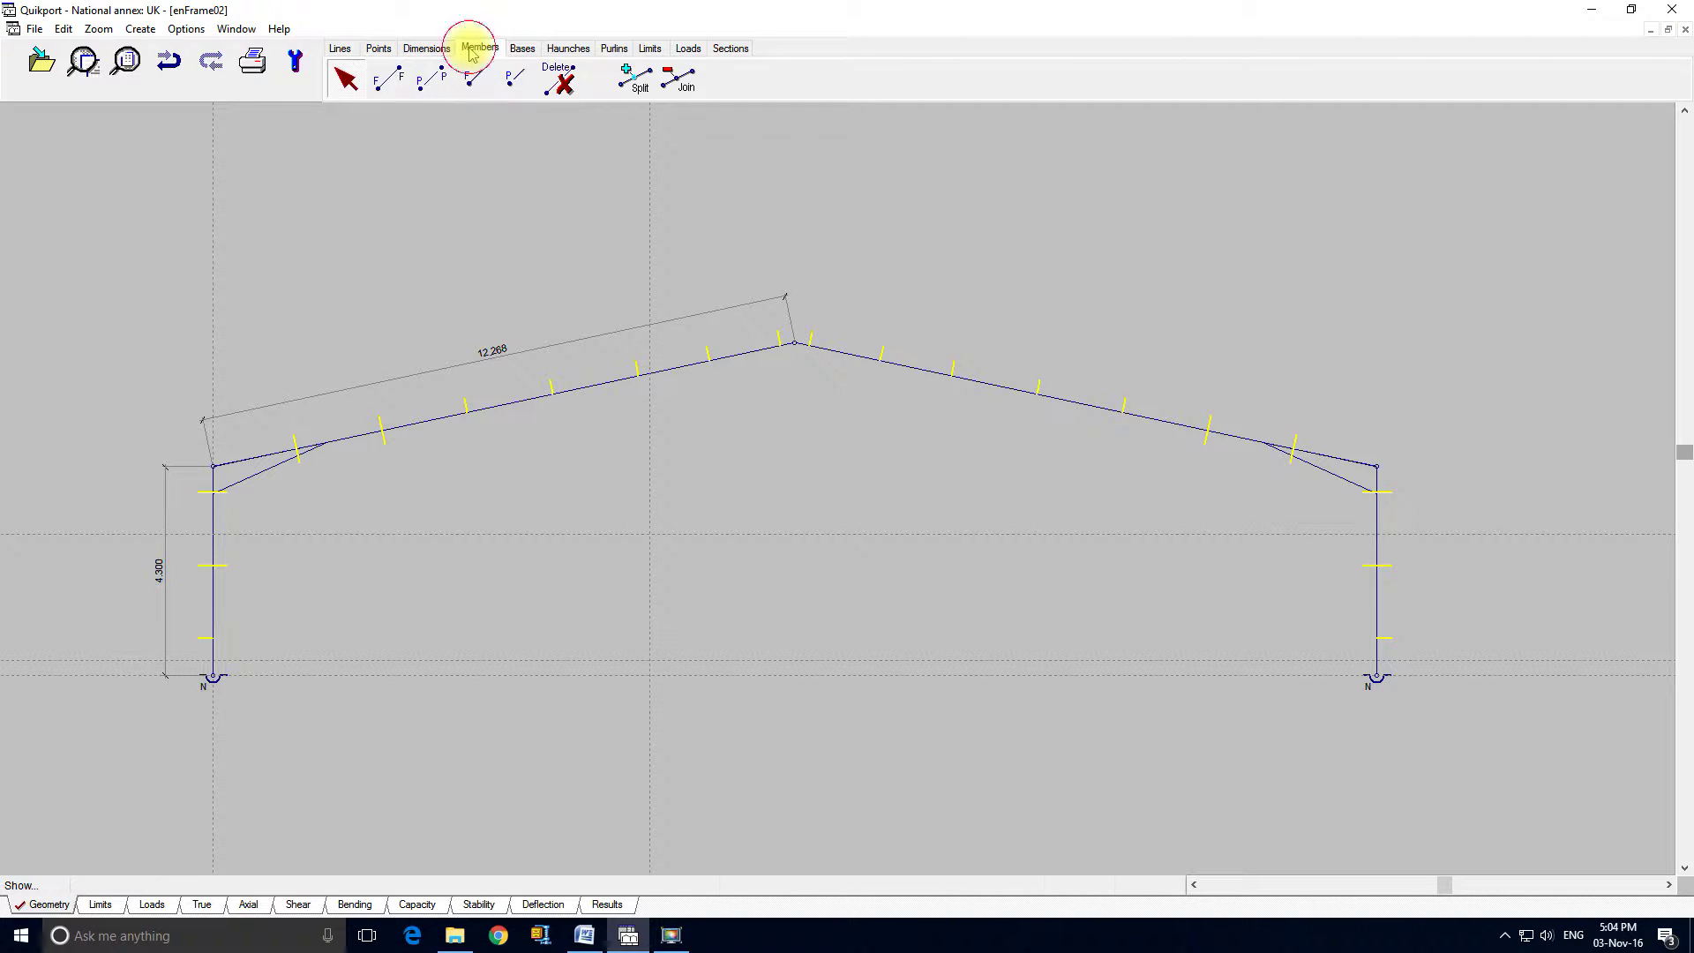
pyautogui.click(389, 78)
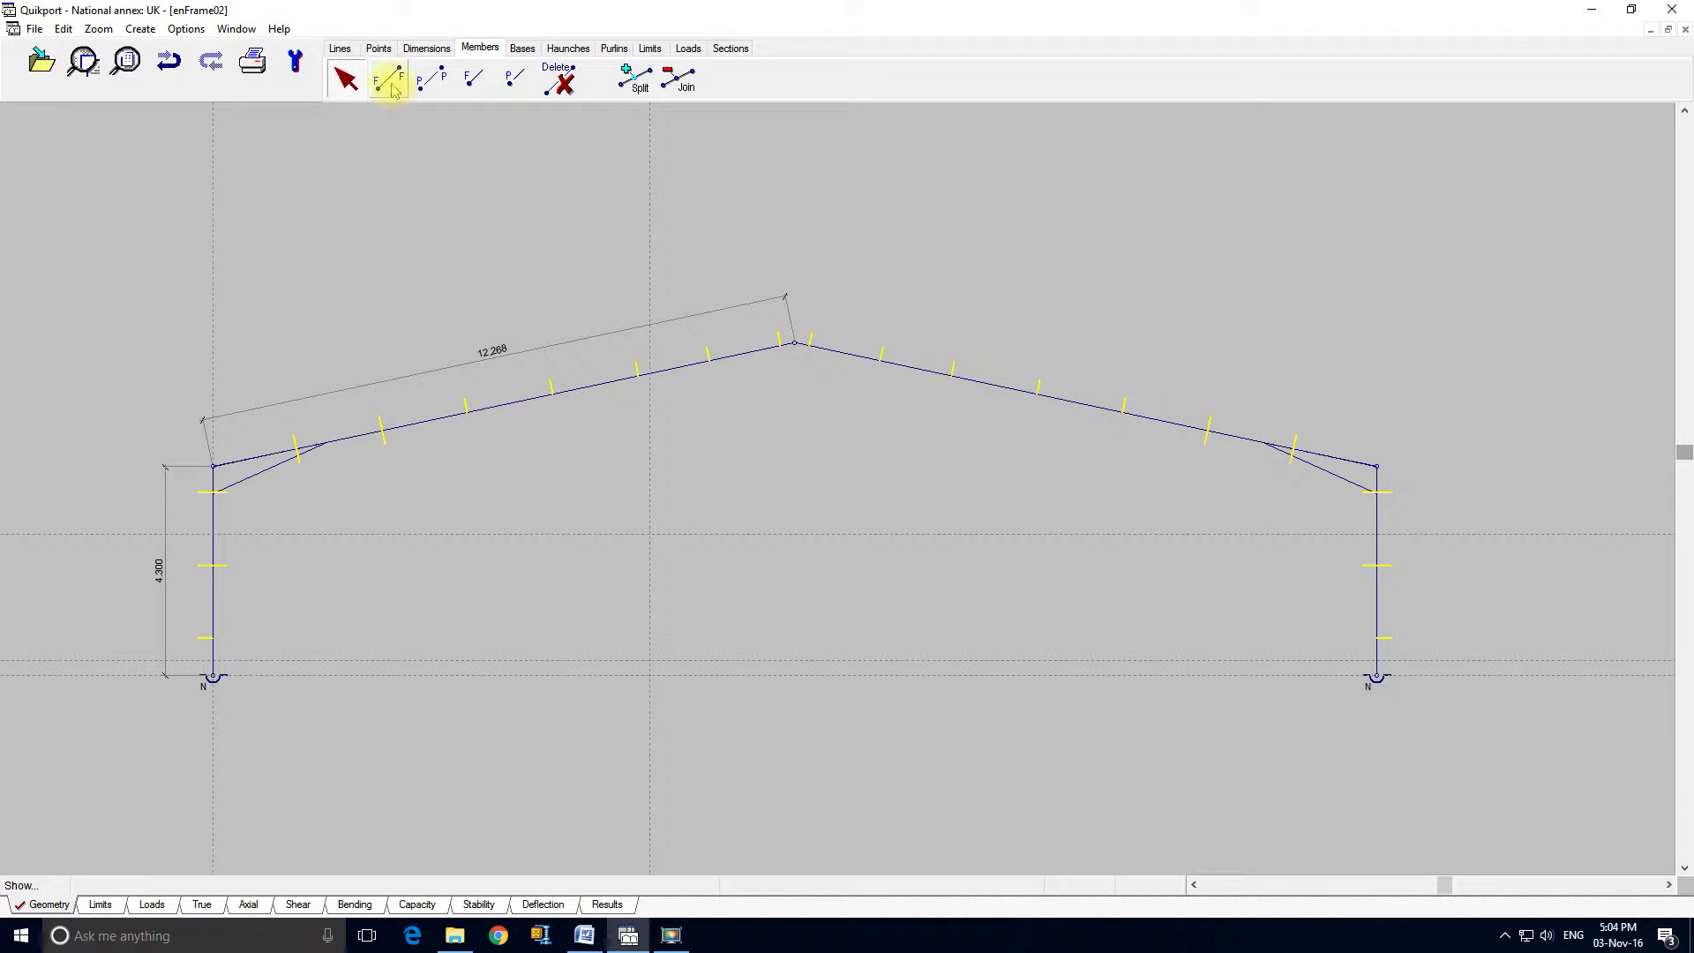
pyautogui.click(223, 533)
pyautogui.click(647, 533)
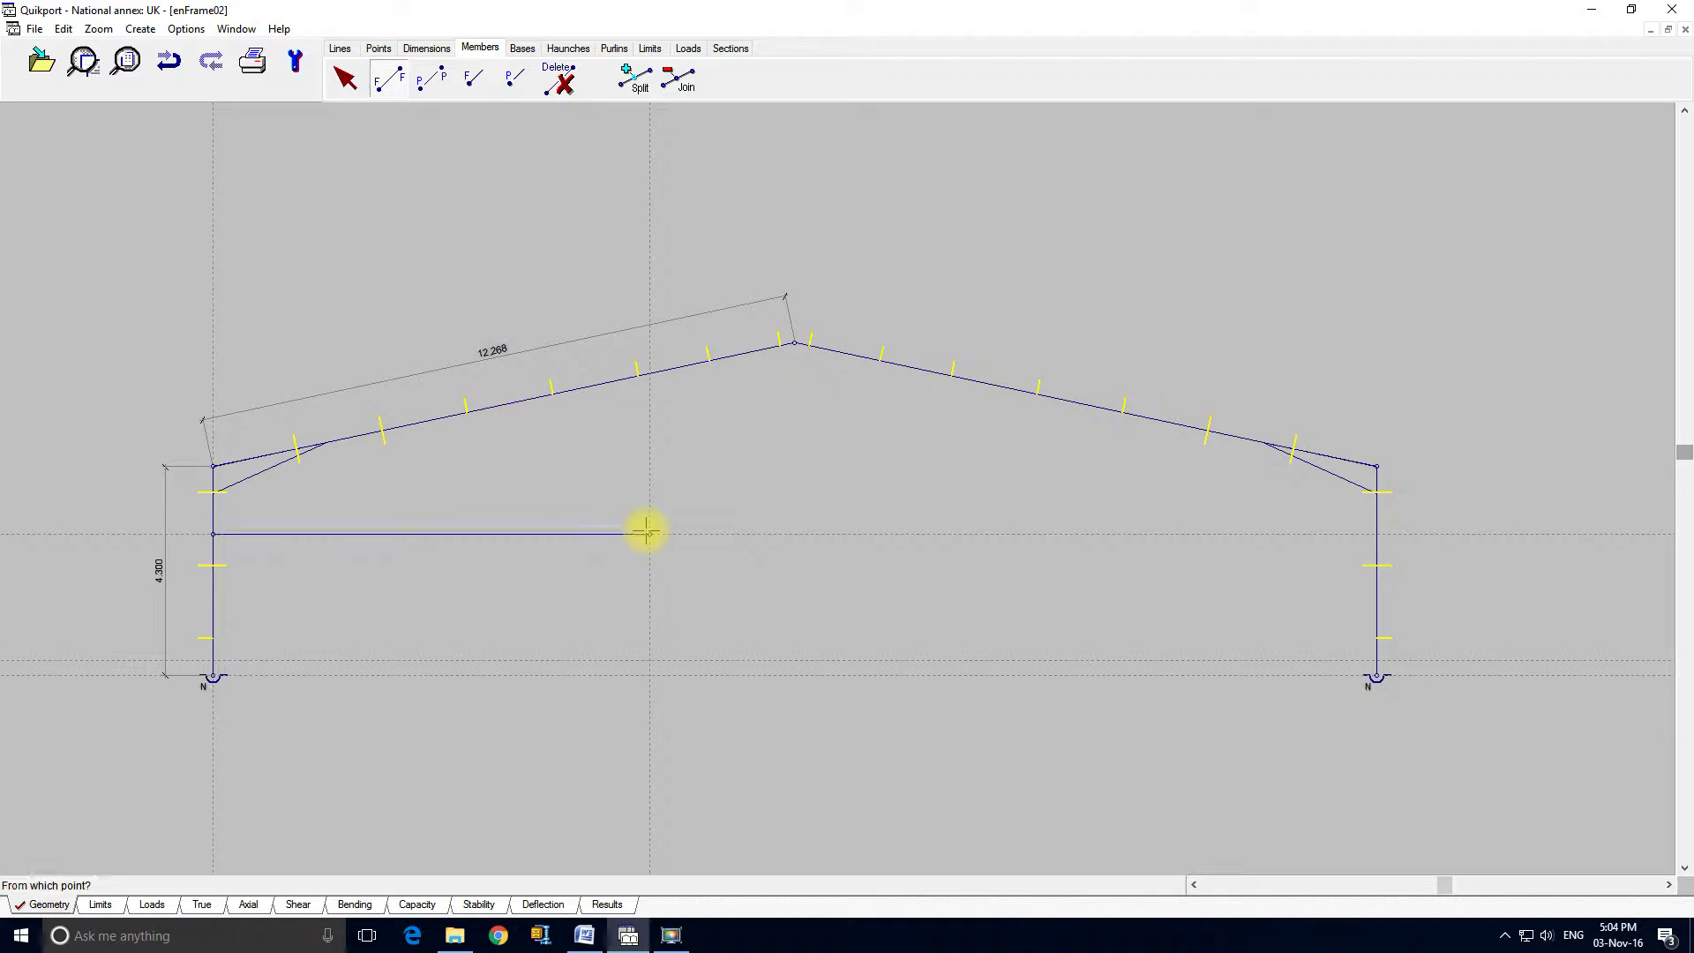
pyautogui.click(648, 533)
pyautogui.click(650, 677)
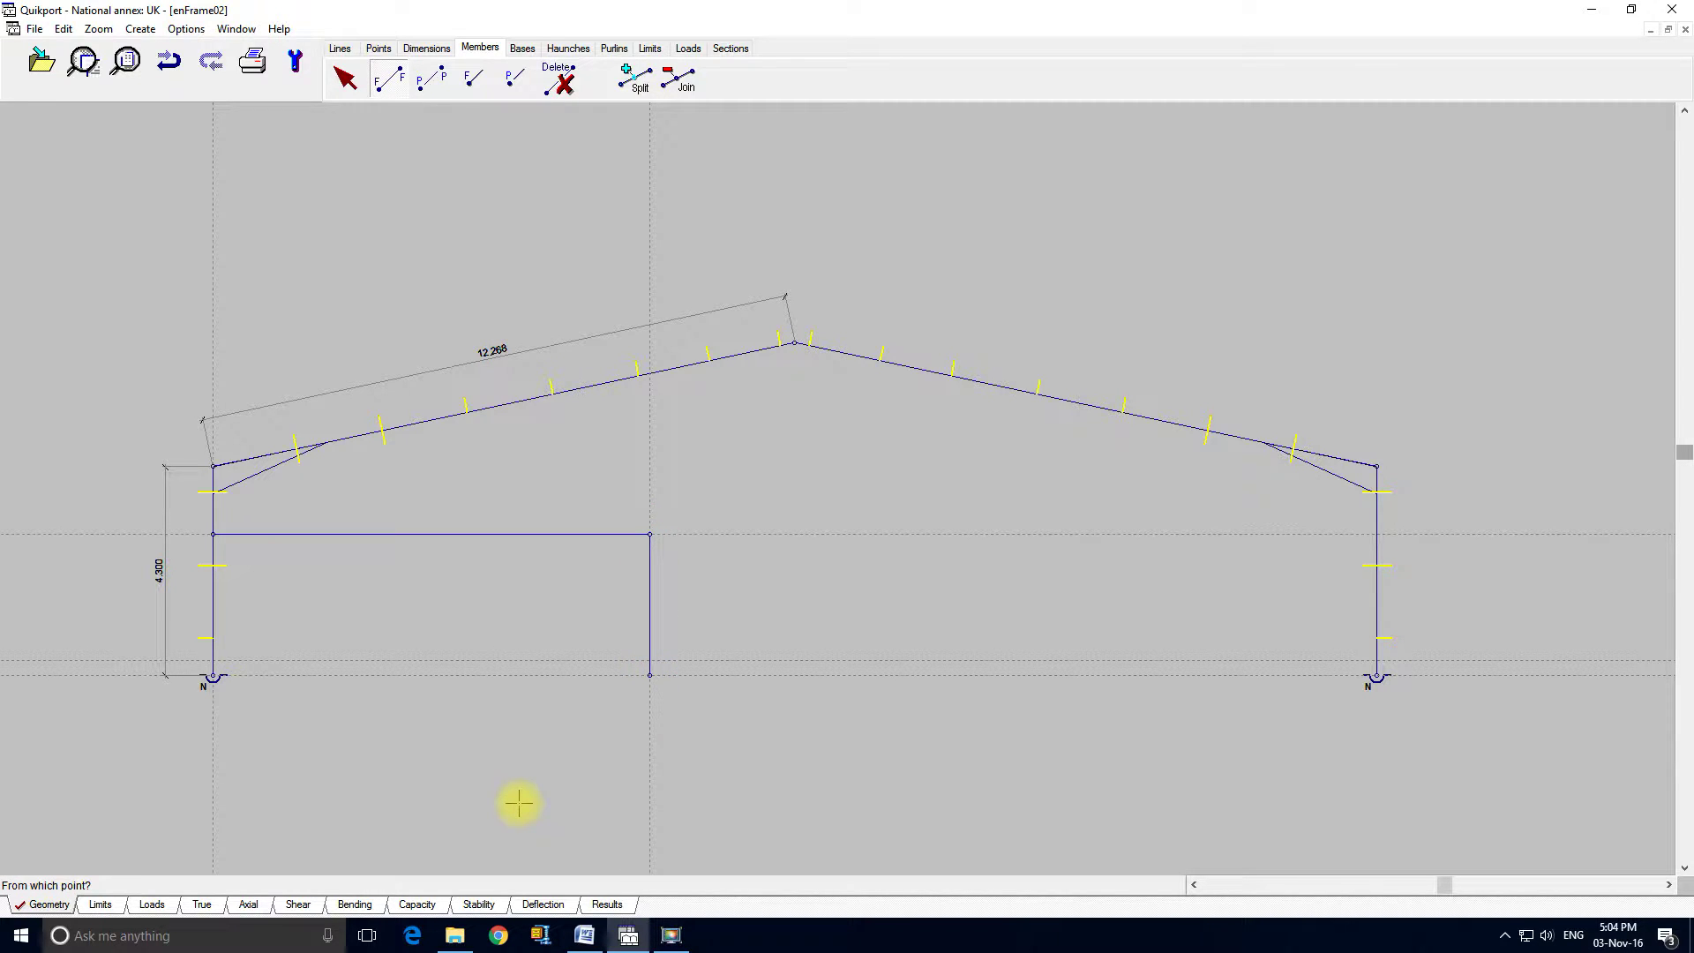
# Step: Select the new beam and post, then drag a base support under the new post's foot
pyautogui.click(345, 79)
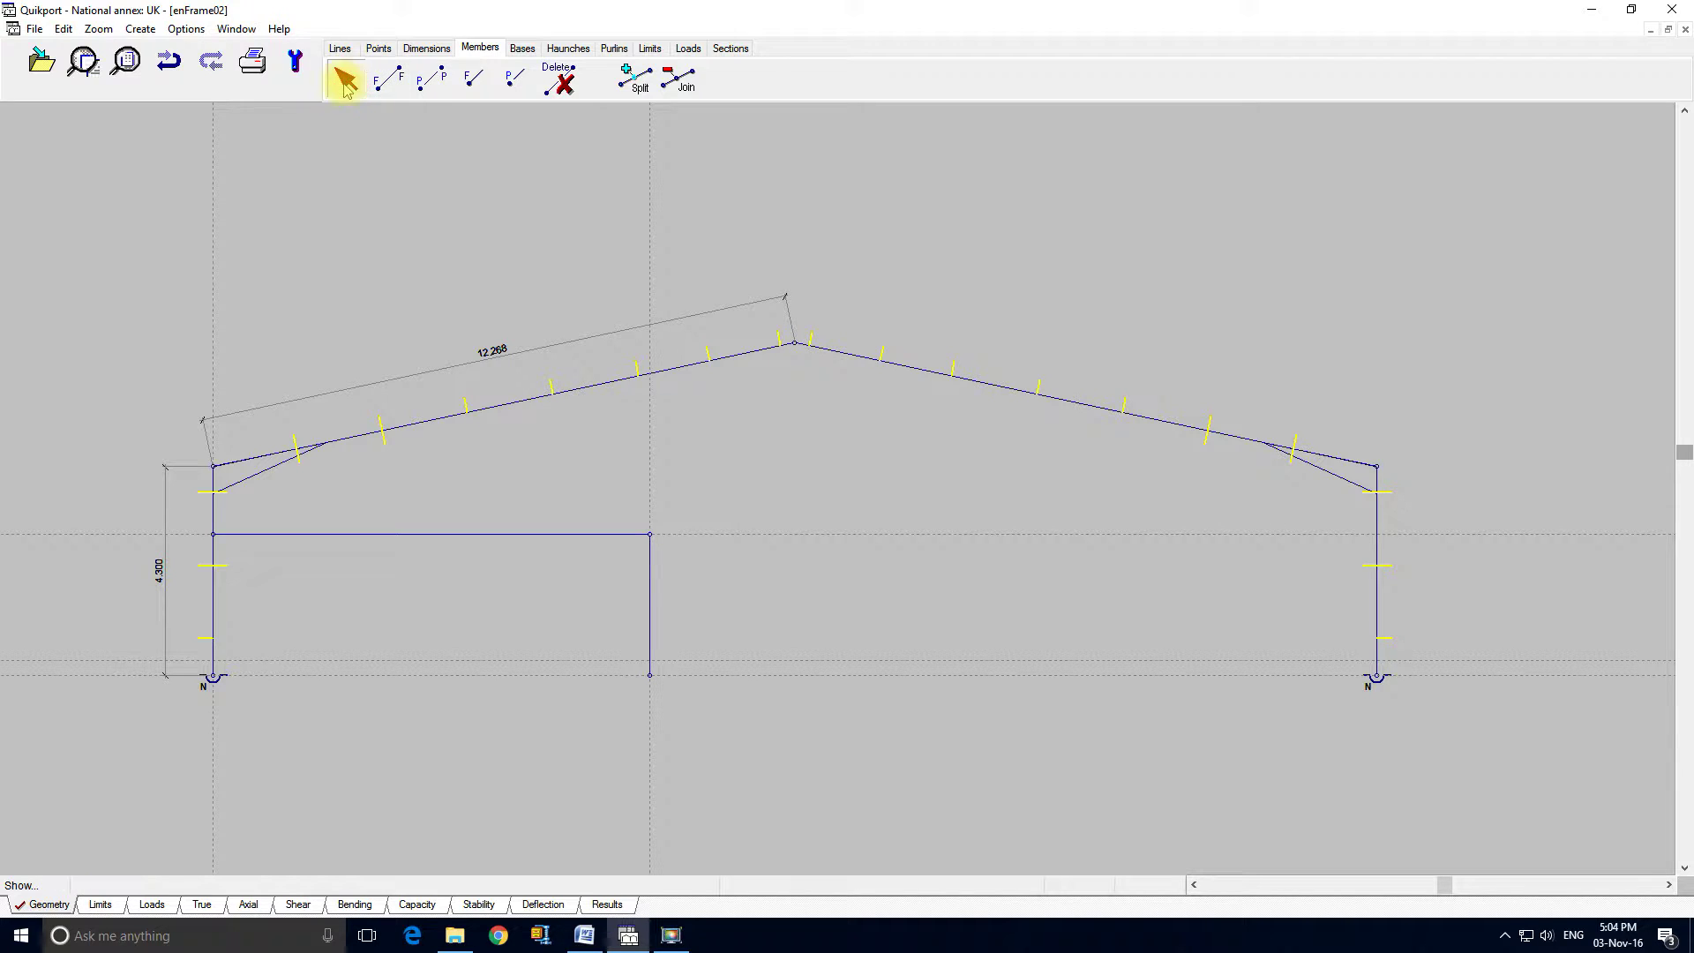
pyautogui.click(434, 535)
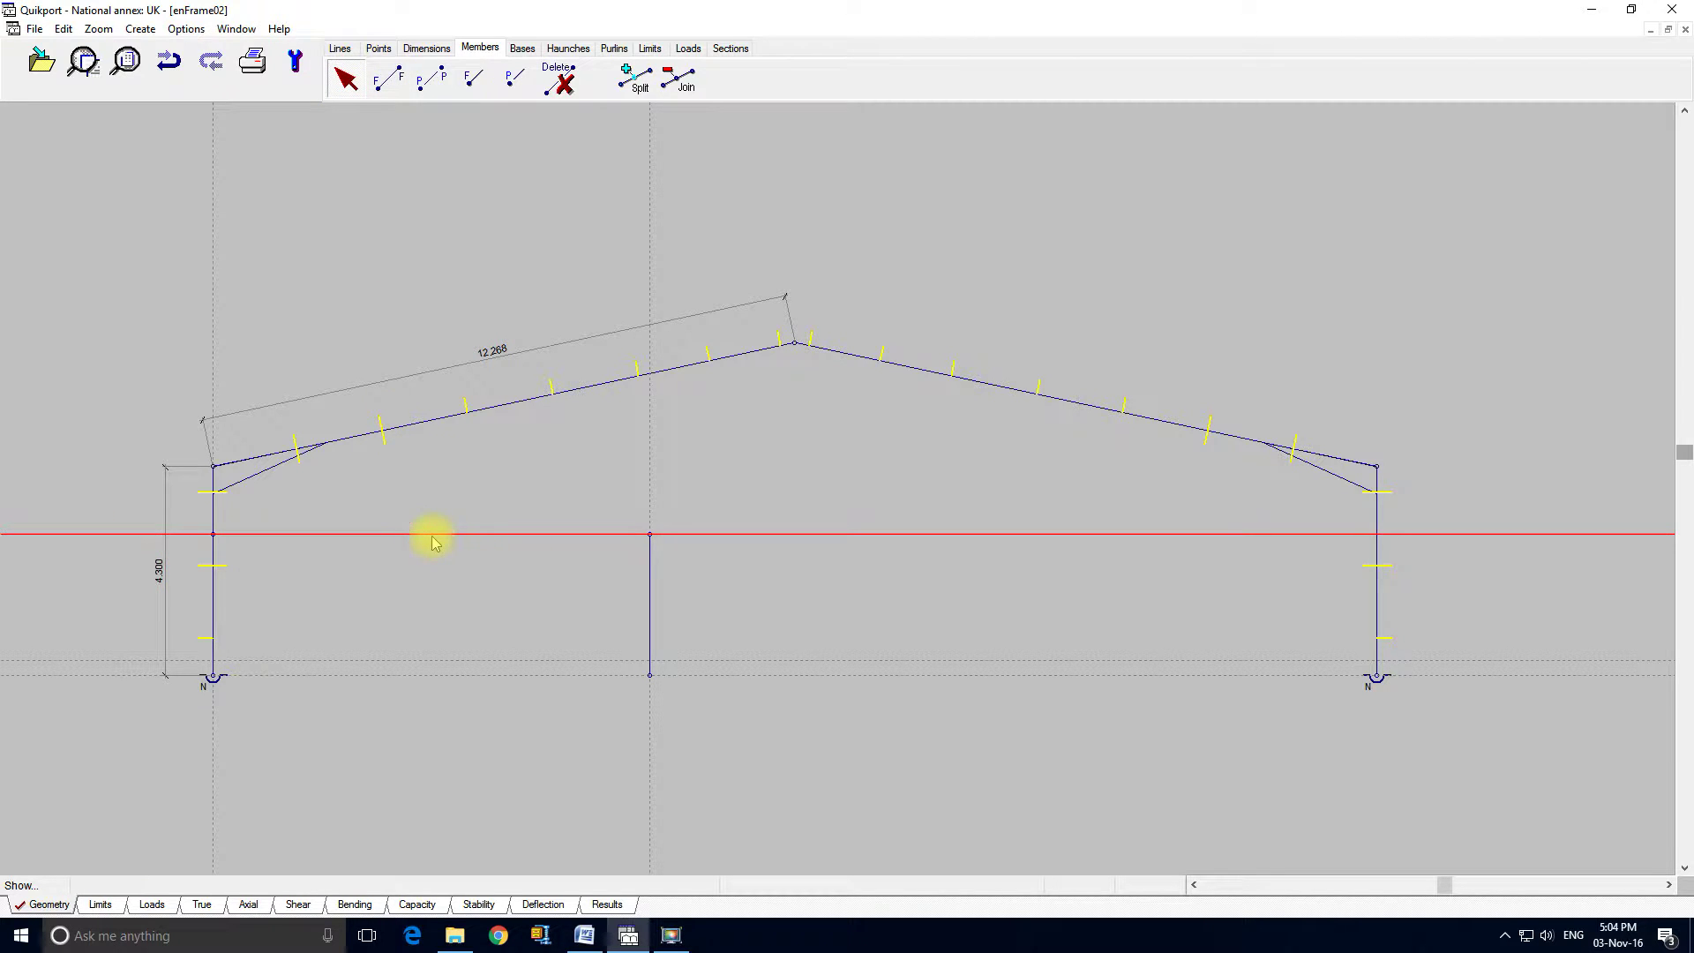
pyautogui.click(648, 588)
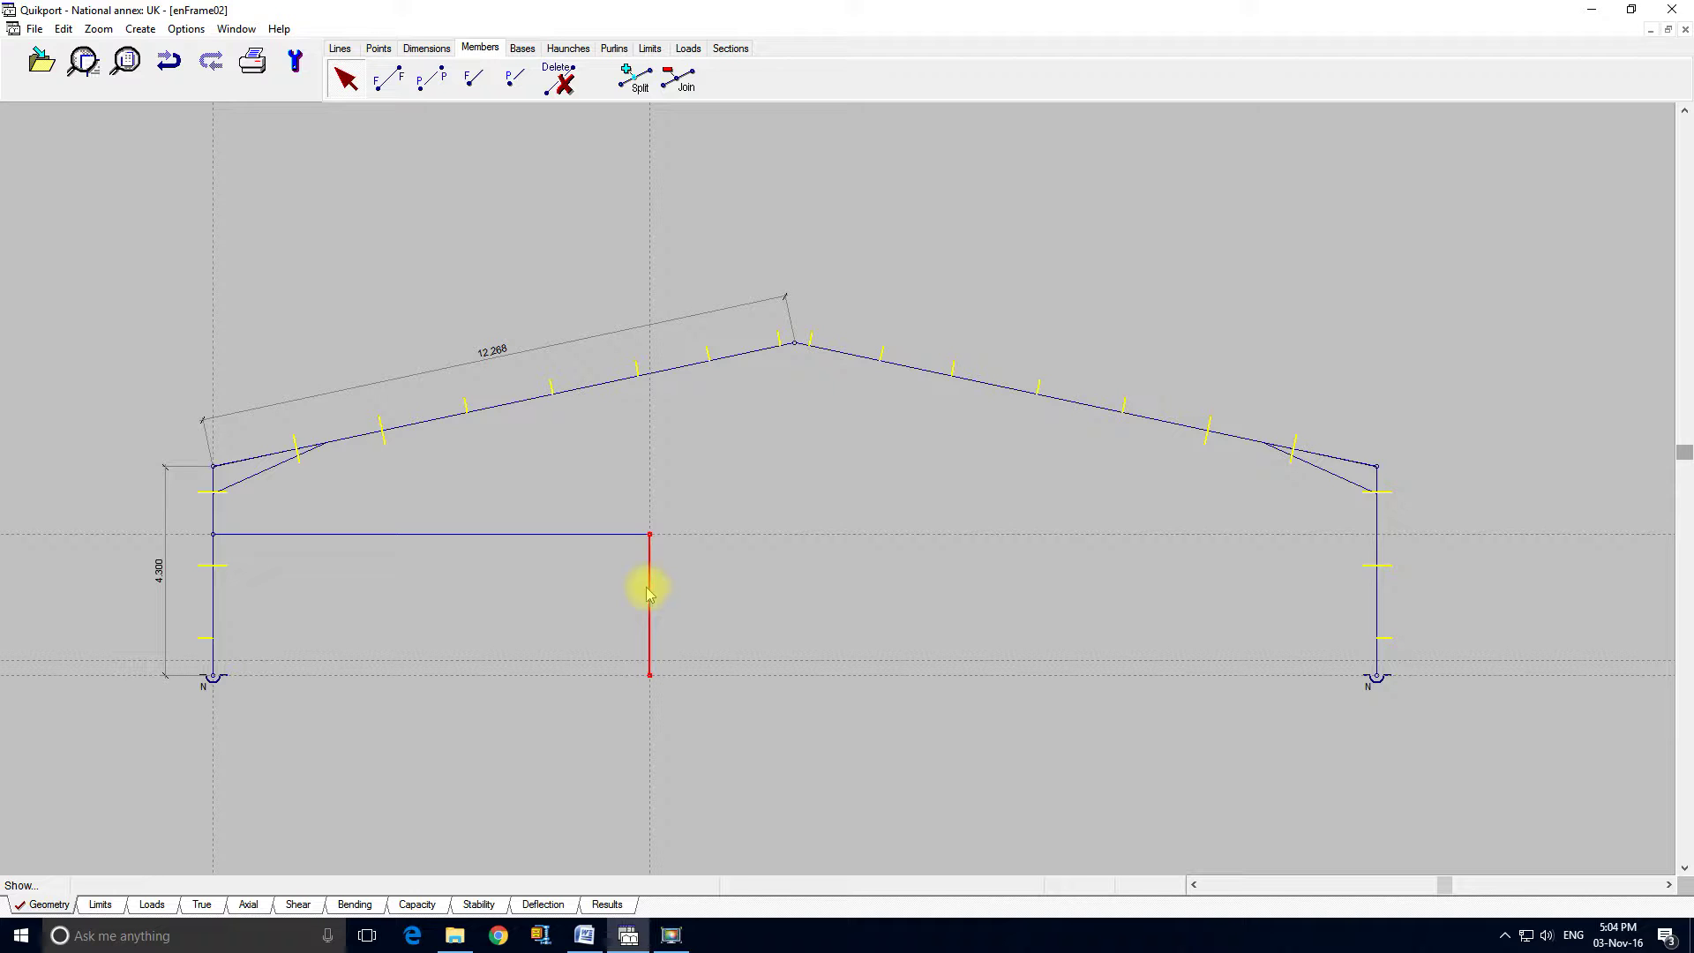
pyautogui.click(215, 681)
pyautogui.click(215, 682)
pyautogui.click(215, 681)
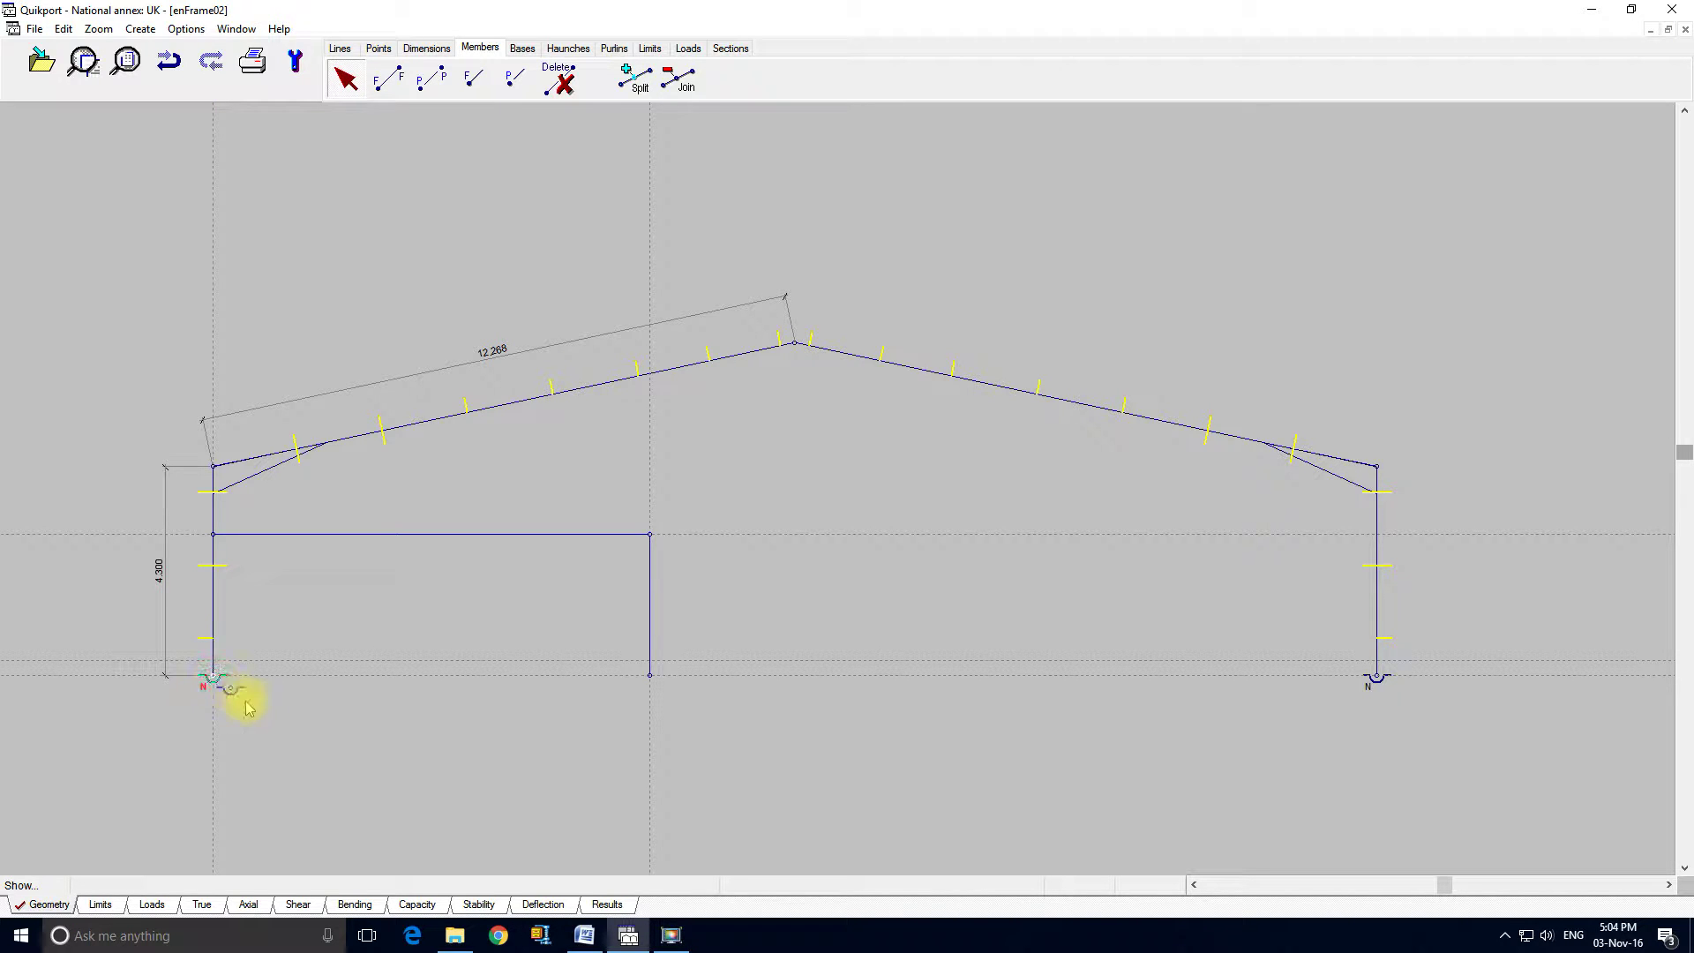
pyautogui.moveTo(661, 701)
pyautogui.mouseDown()
pyautogui.moveTo(556, 733)
pyautogui.moveTo(548, 718)
pyautogui.moveTo(650, 681)
pyautogui.mouseUp()
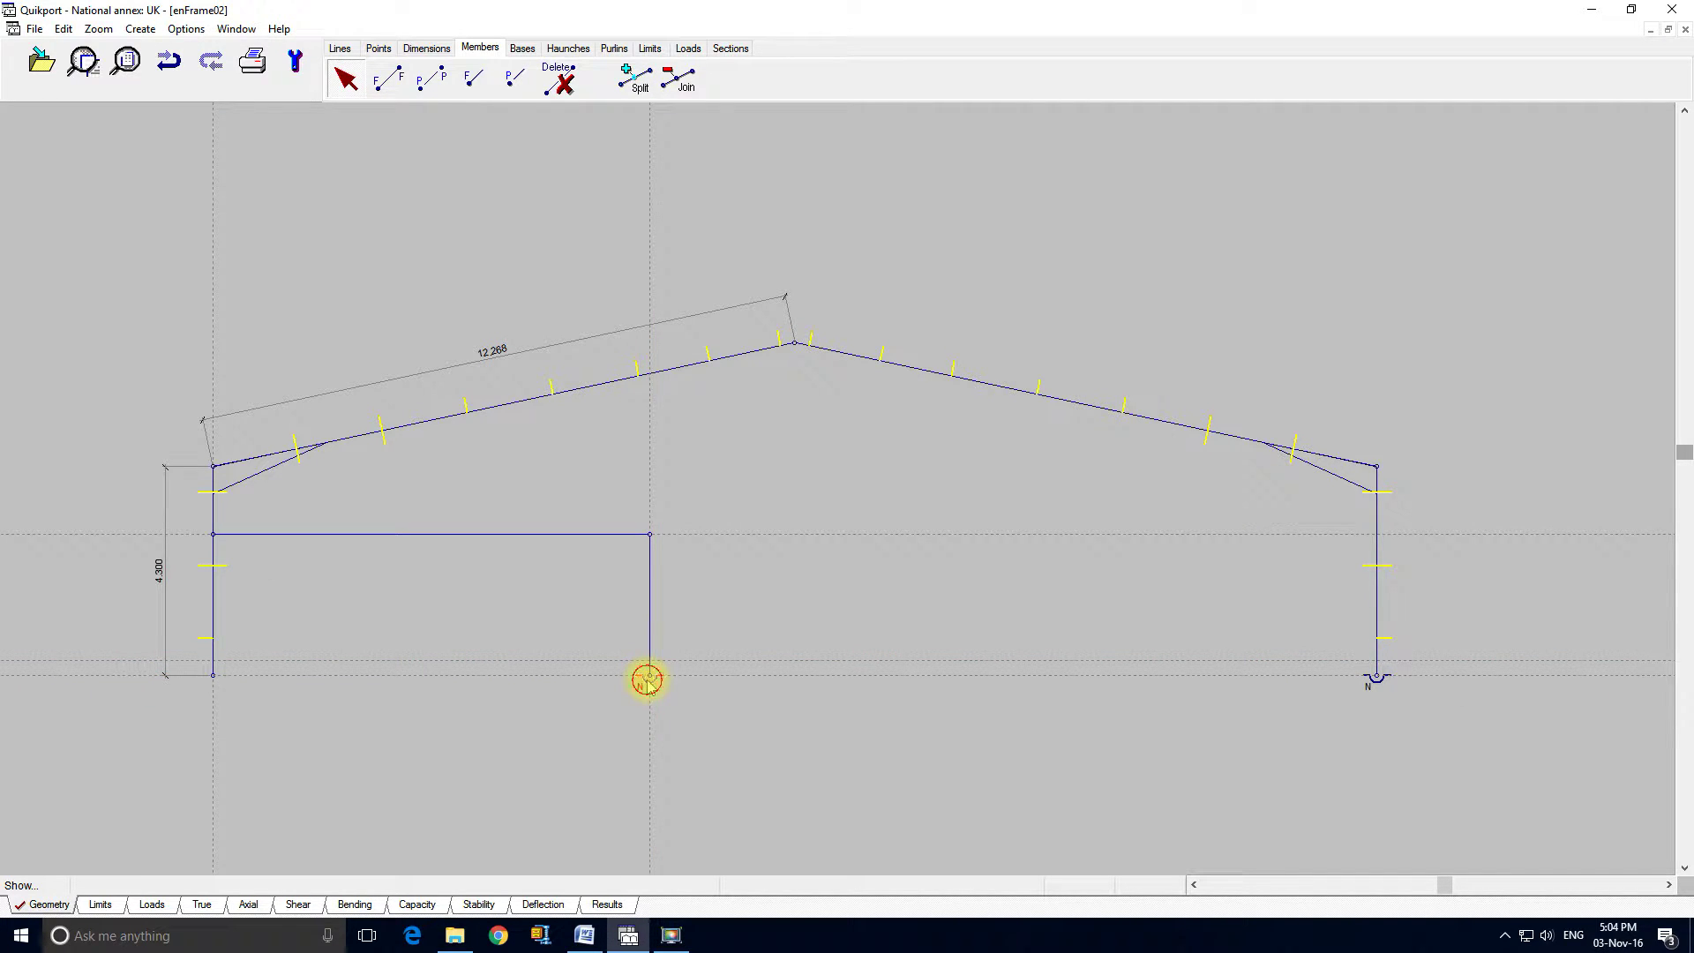
pyautogui.moveTo(648, 681); pyautogui.dragTo(214, 682)
# Step: In the Imposed case, apply a 5 kN/m downward vertical uniform load to the horizontal beam
pyautogui.click(687, 49)
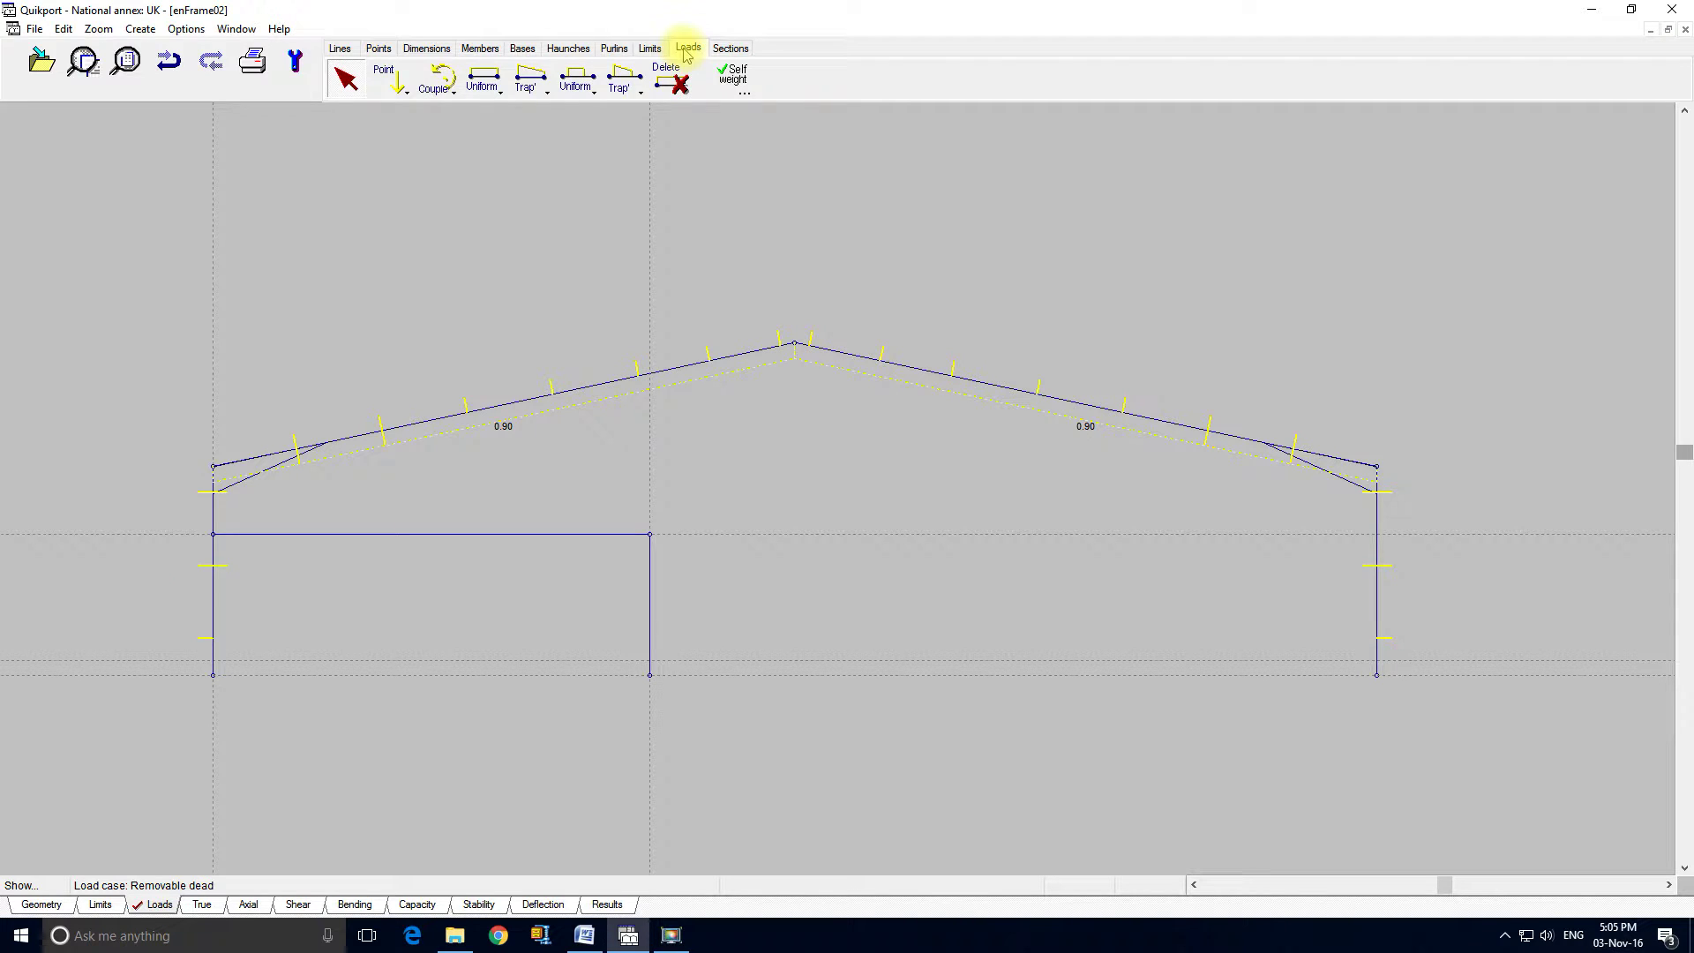
pyautogui.click(162, 886)
pyautogui.click(151, 719)
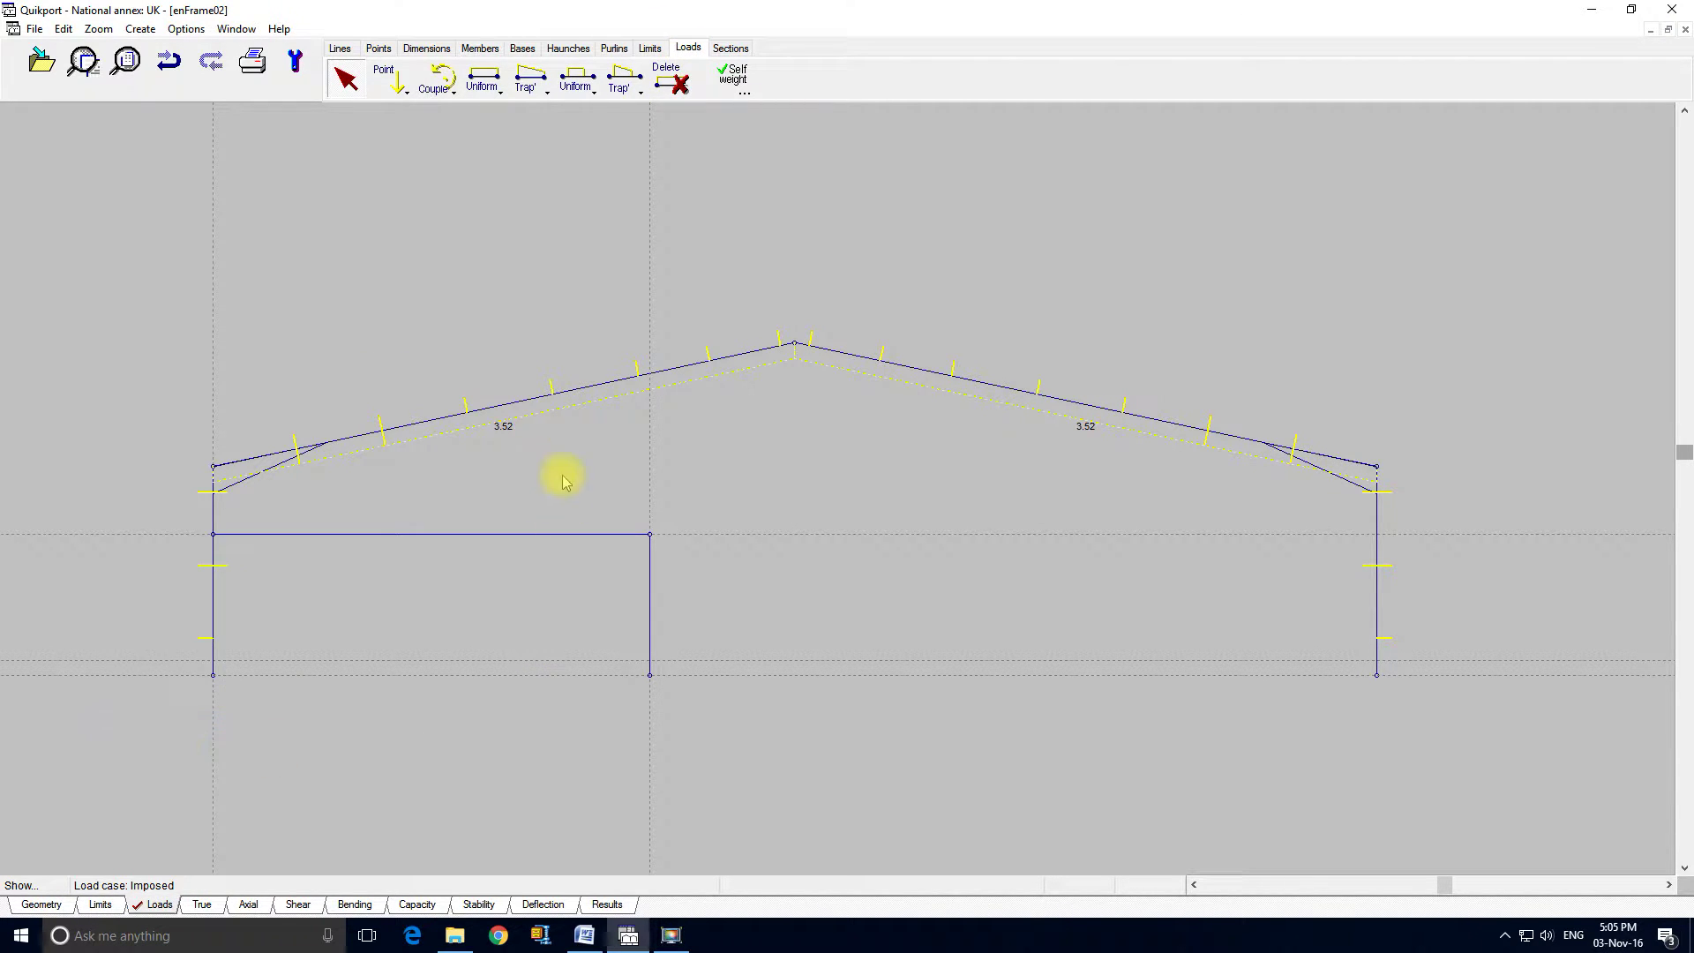
pyautogui.click(487, 82)
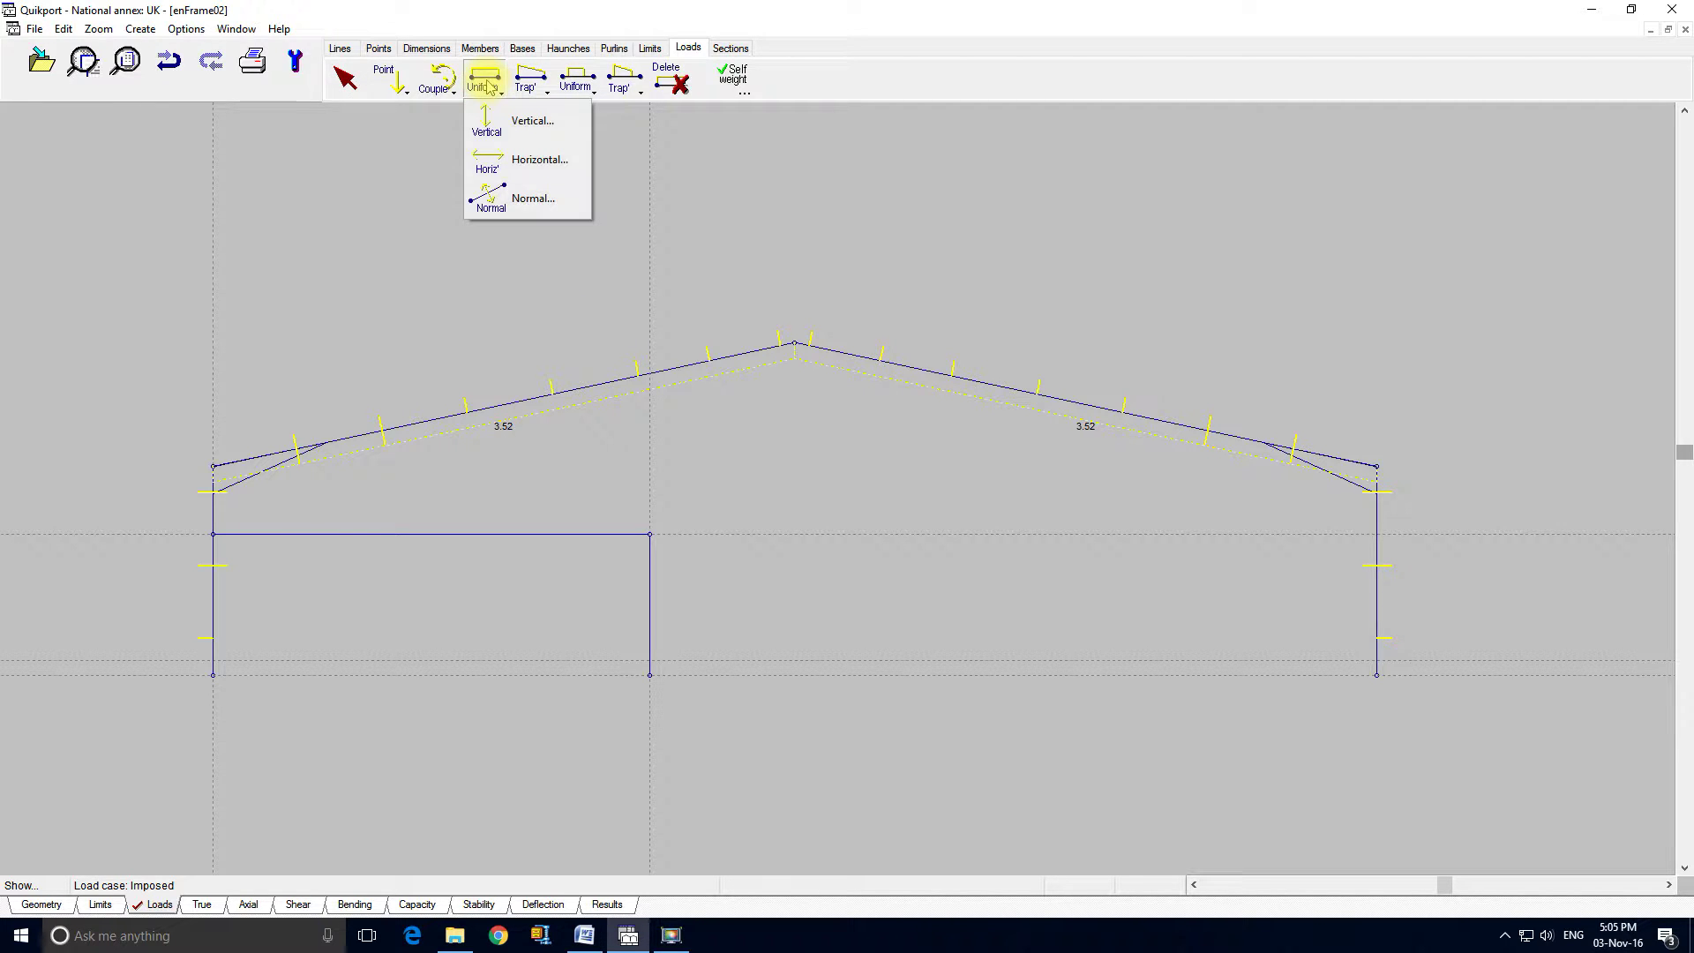
pyautogui.click(490, 119)
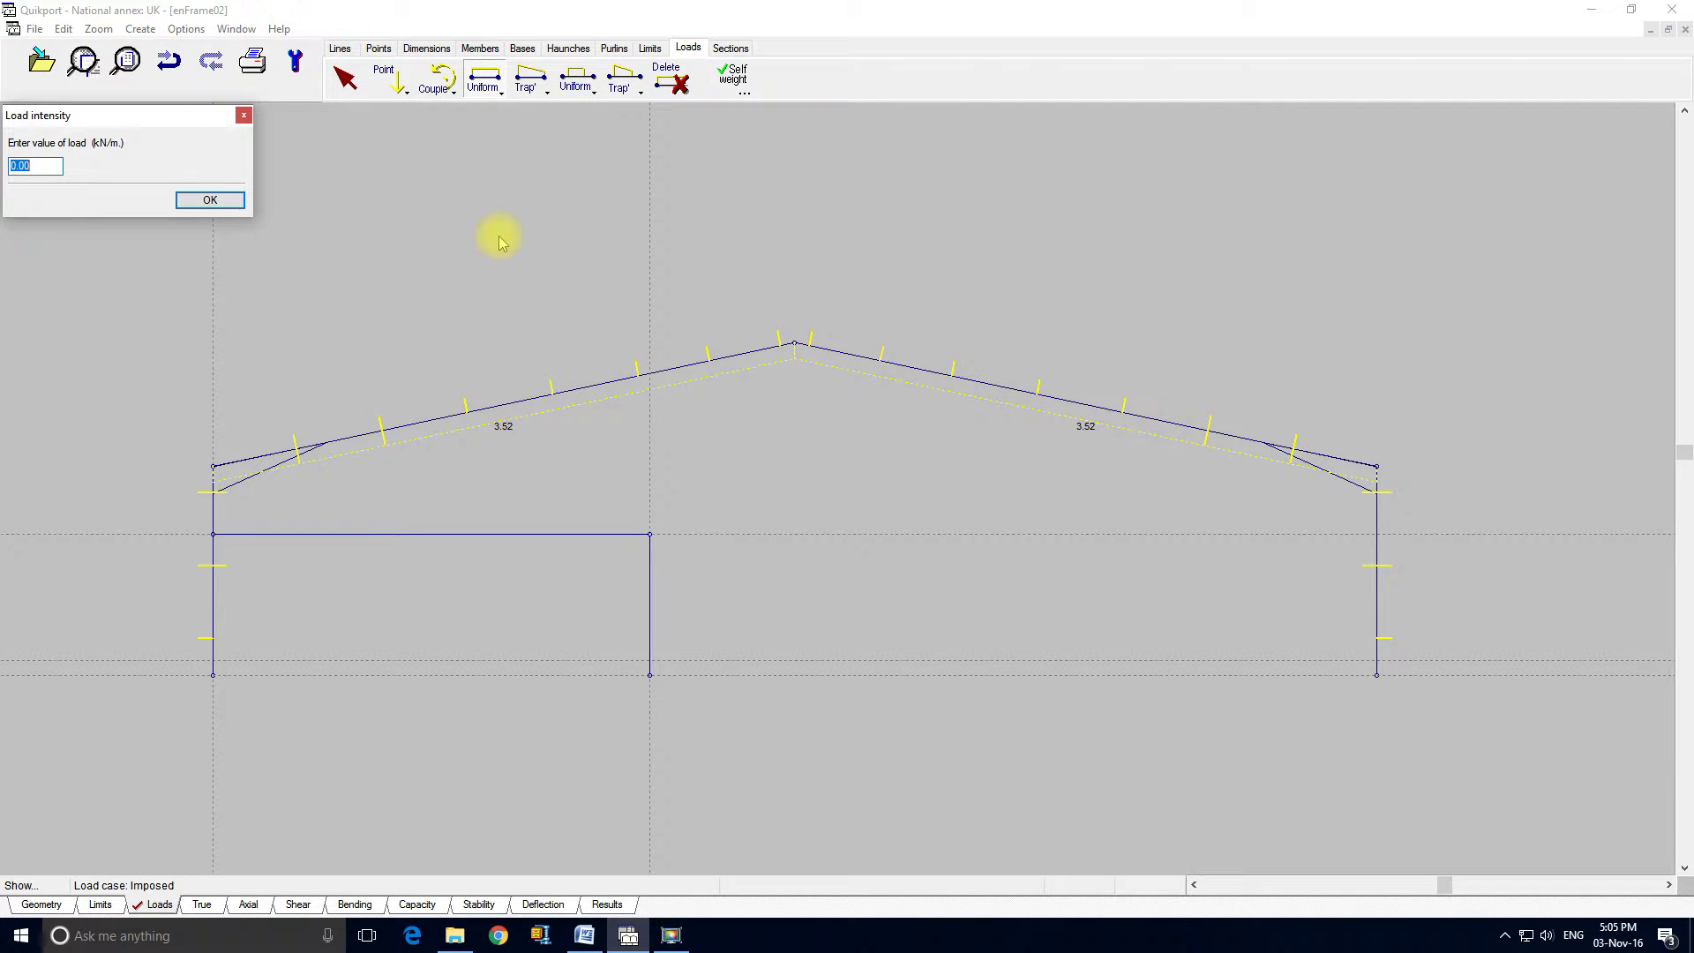
pyautogui.write('5')
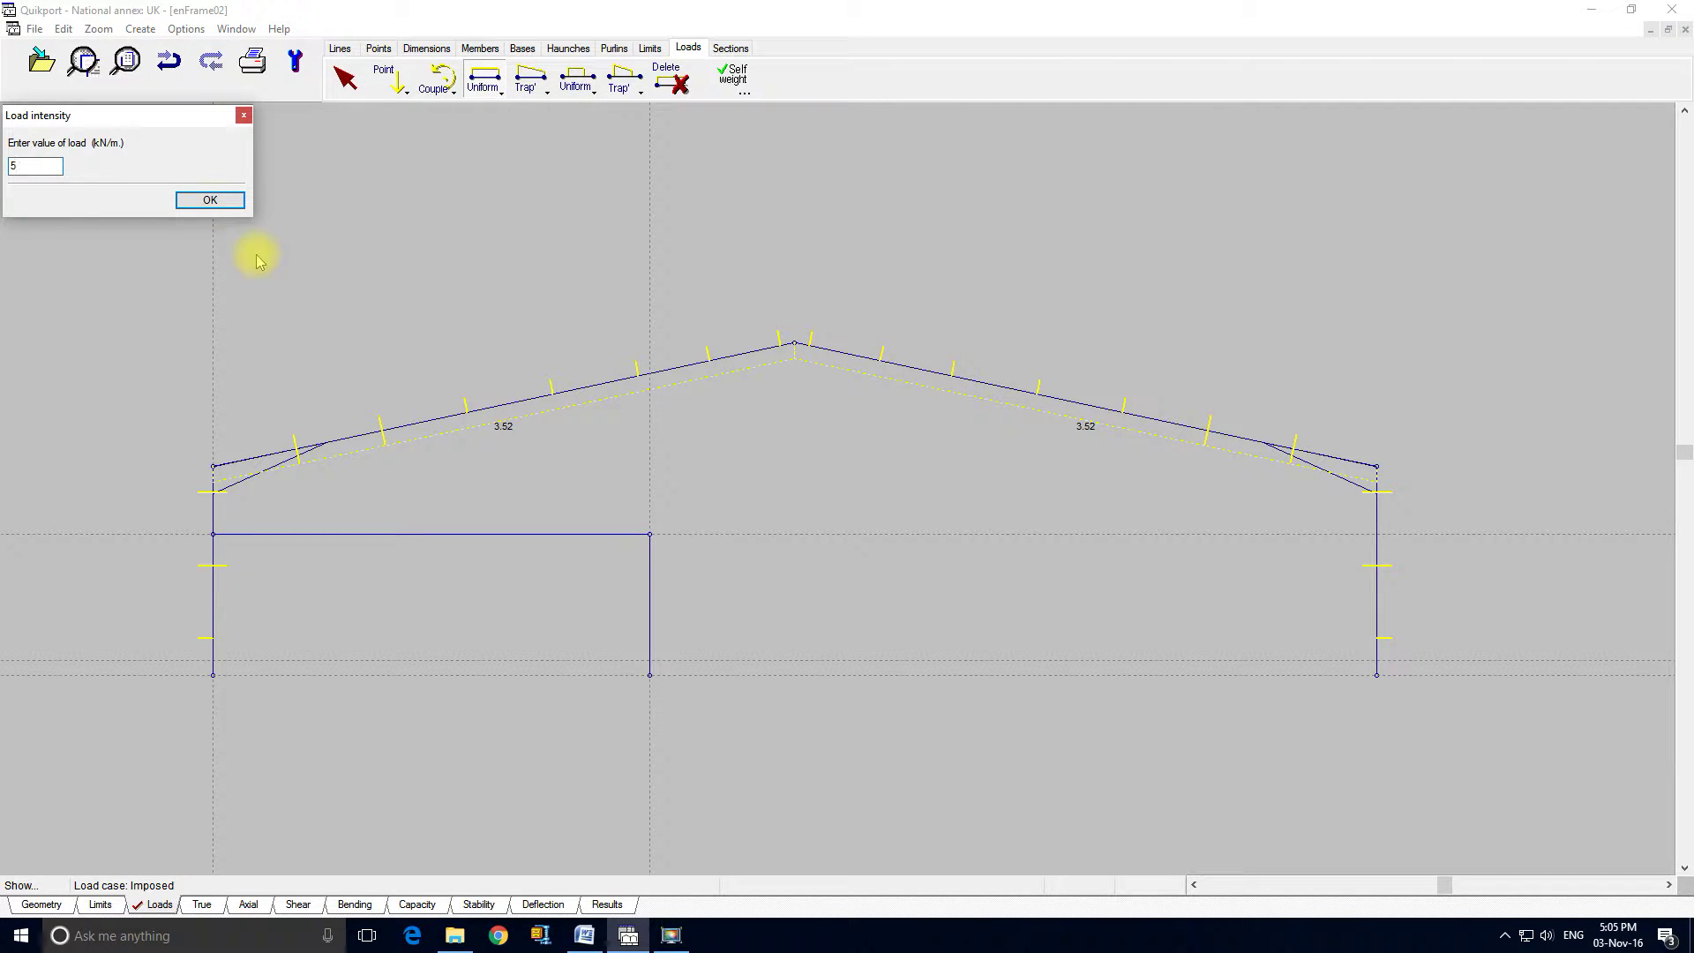
pyautogui.click(209, 200)
pyautogui.click(411, 537)
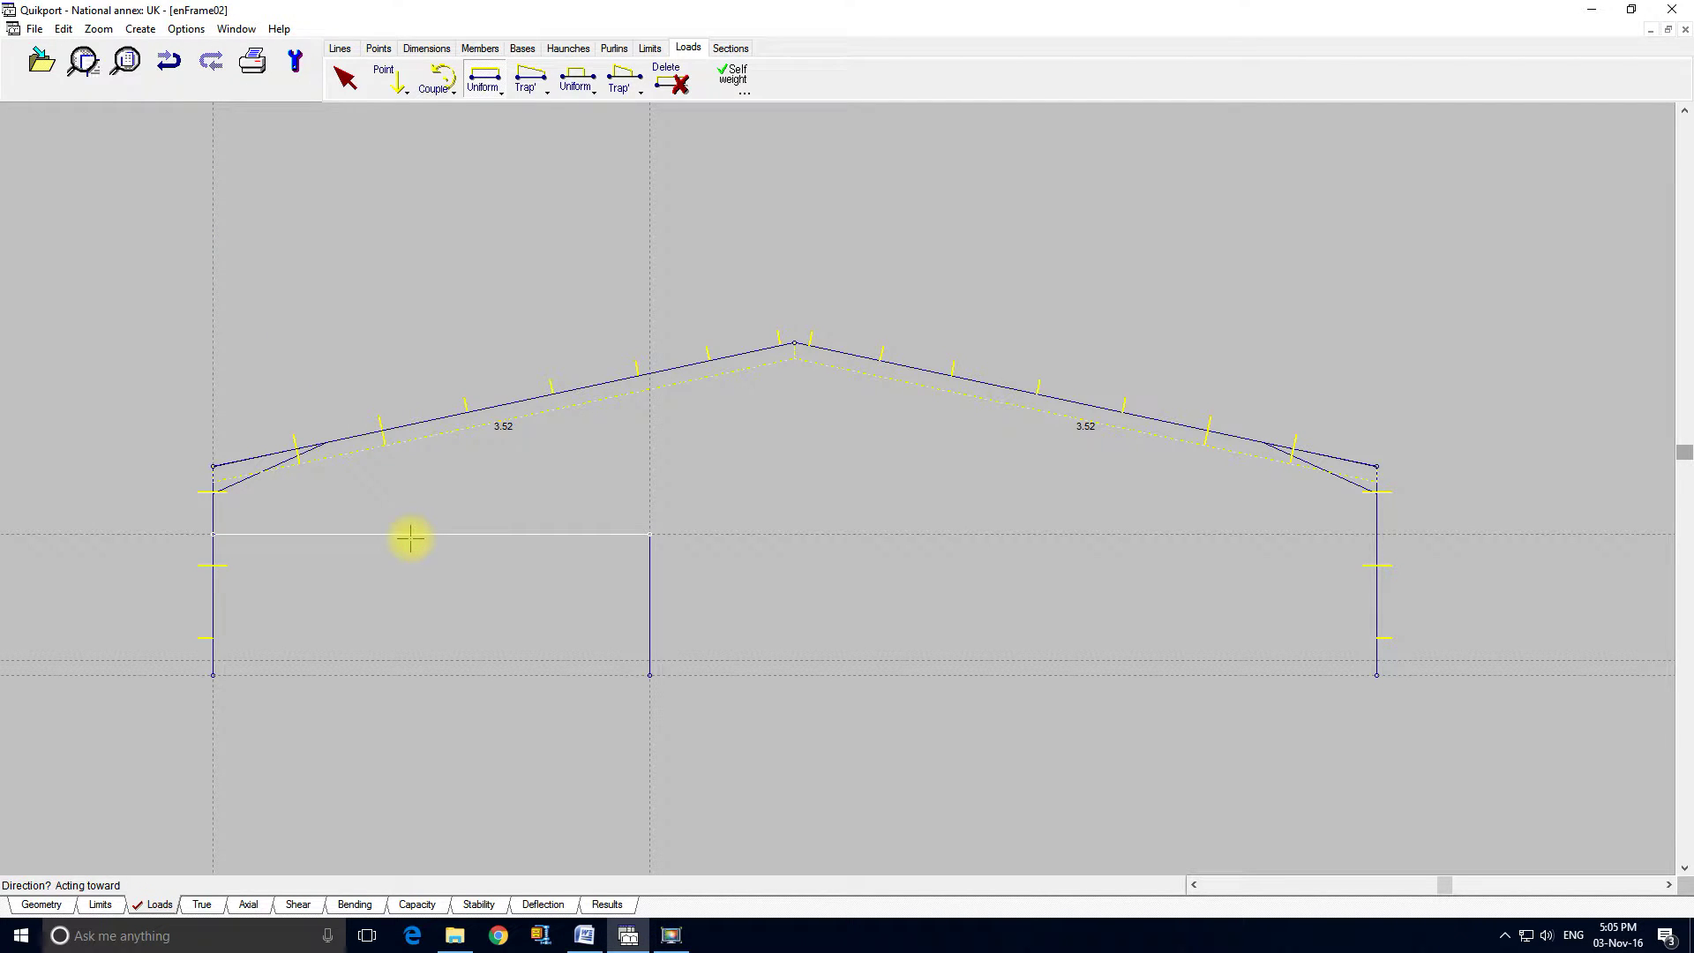
pyautogui.click(420, 586)
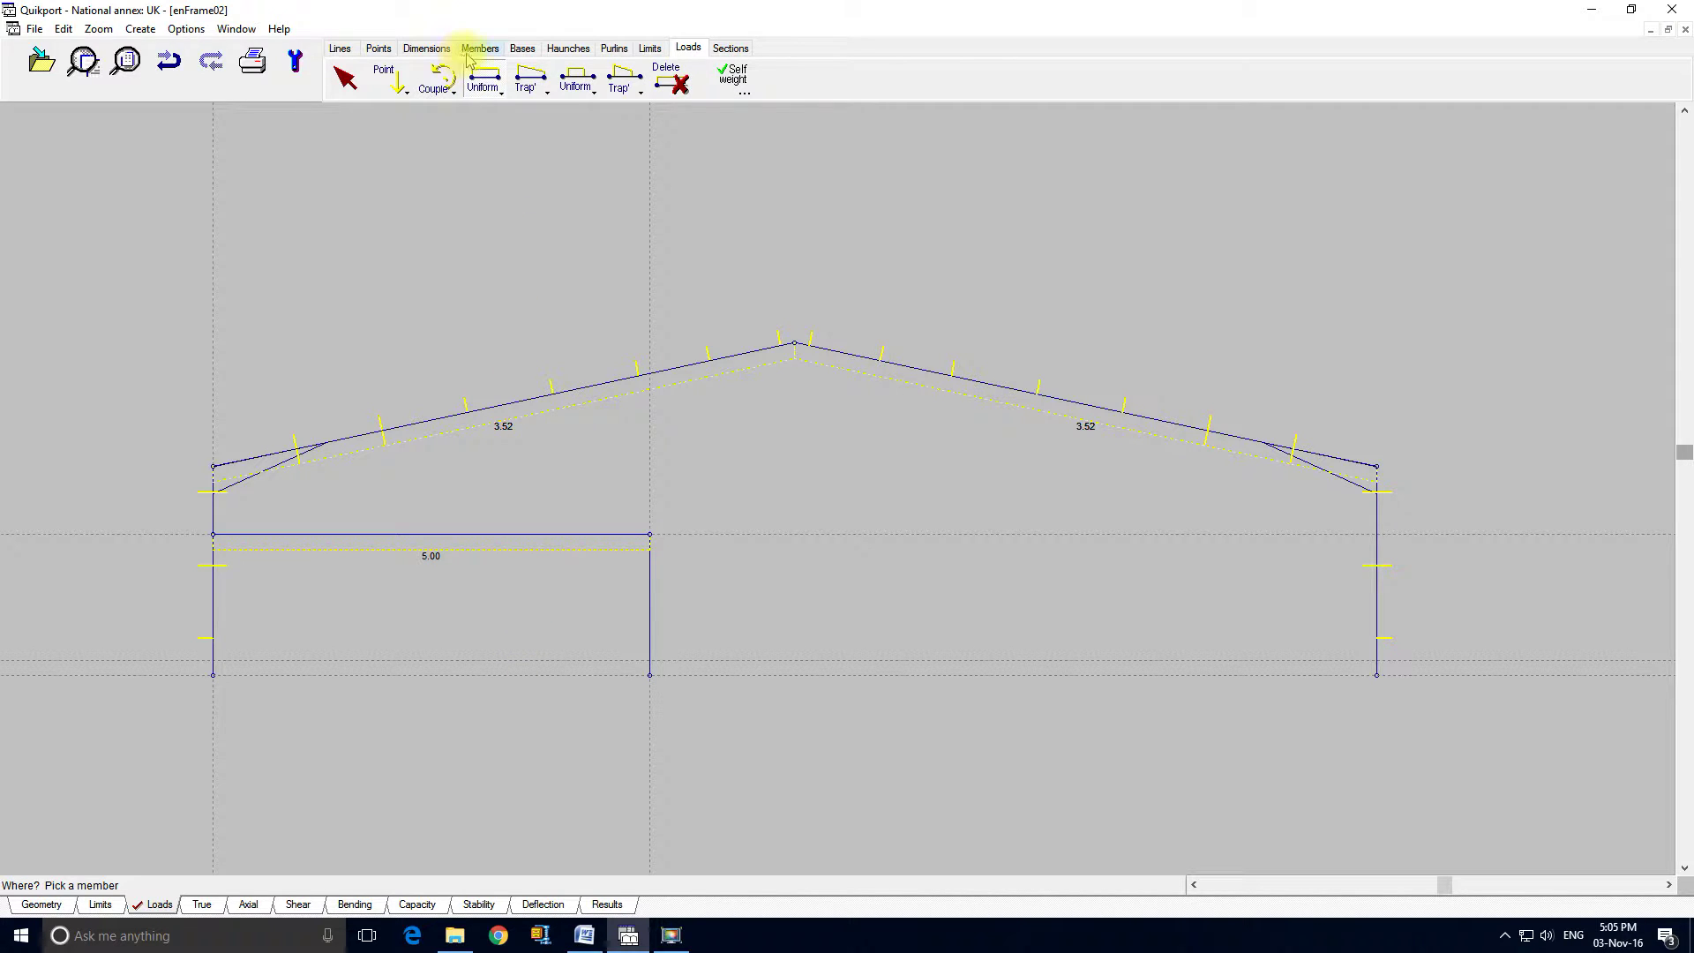
# Step: Add a continuous restraint along the horizontal mezzanine beam with the Cont' purlin tool
pyautogui.click(611, 47)
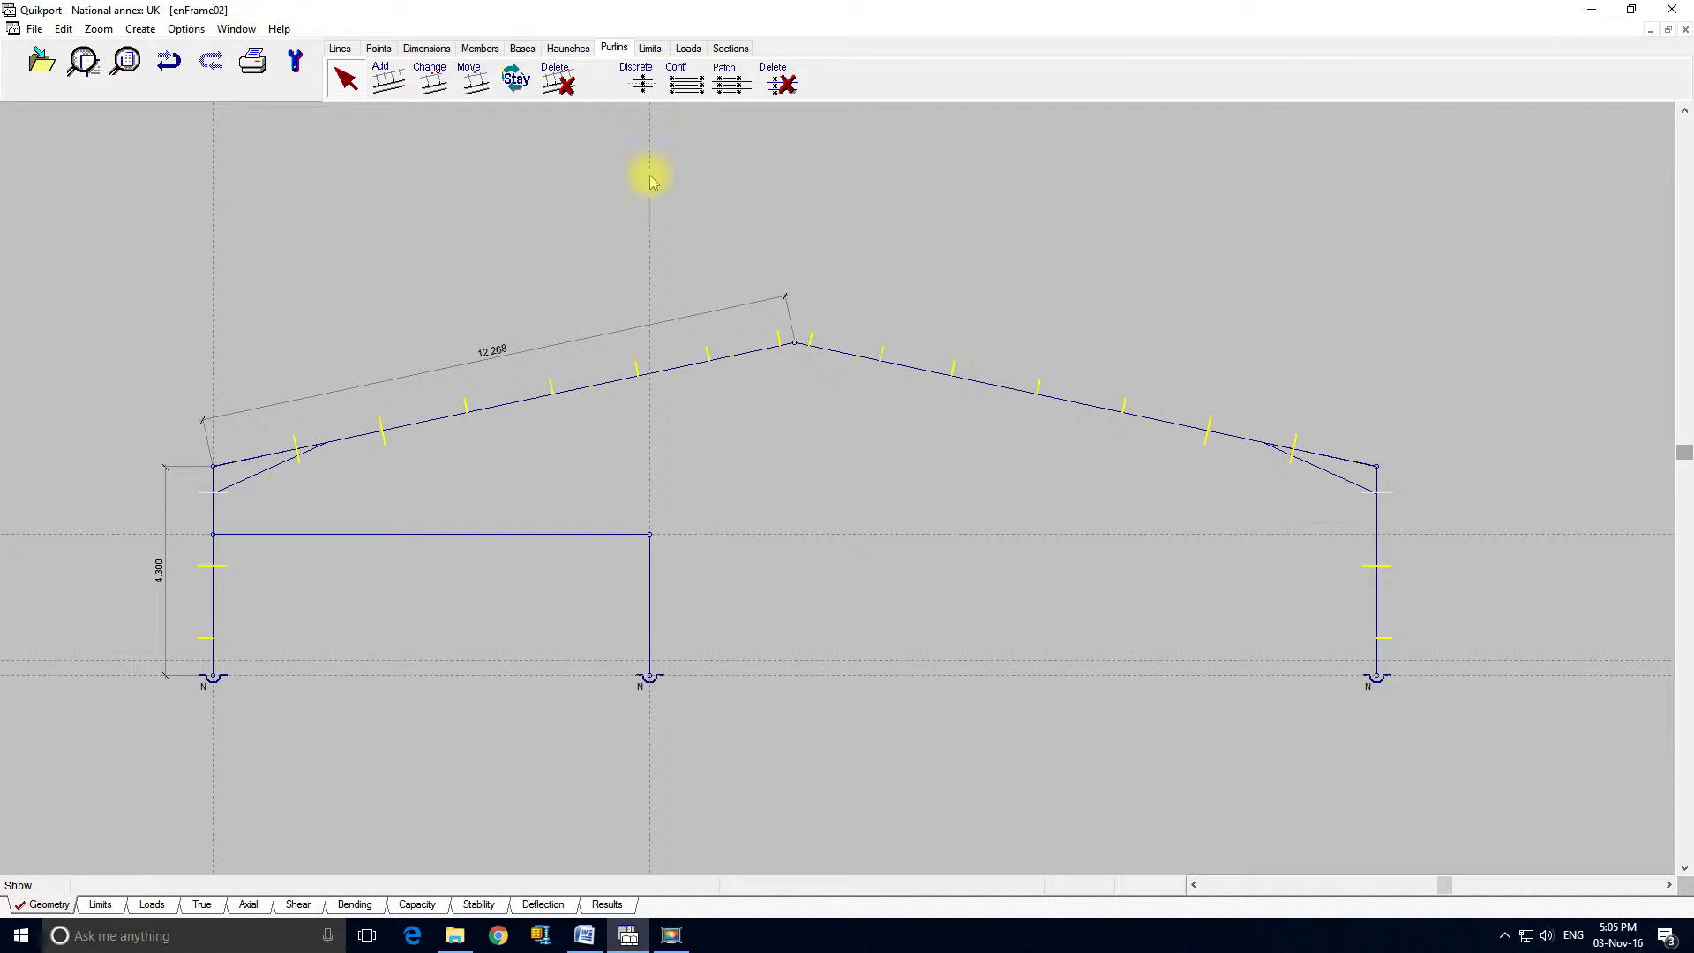
pyautogui.click(686, 81)
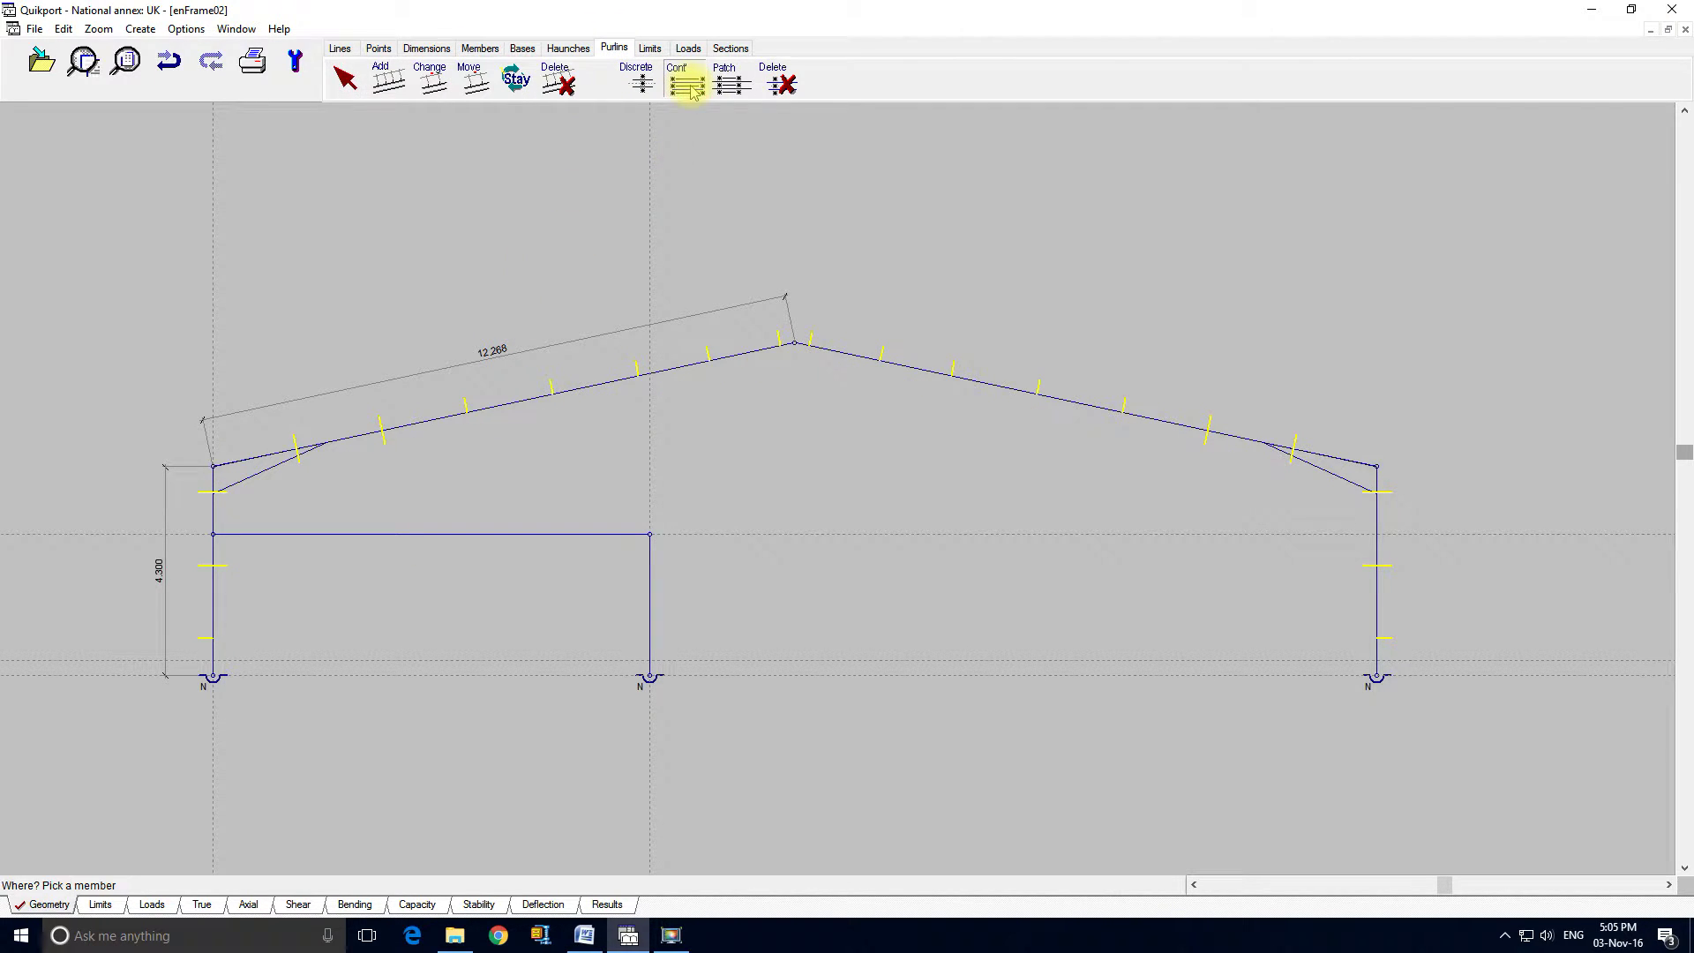
pyautogui.click(424, 530)
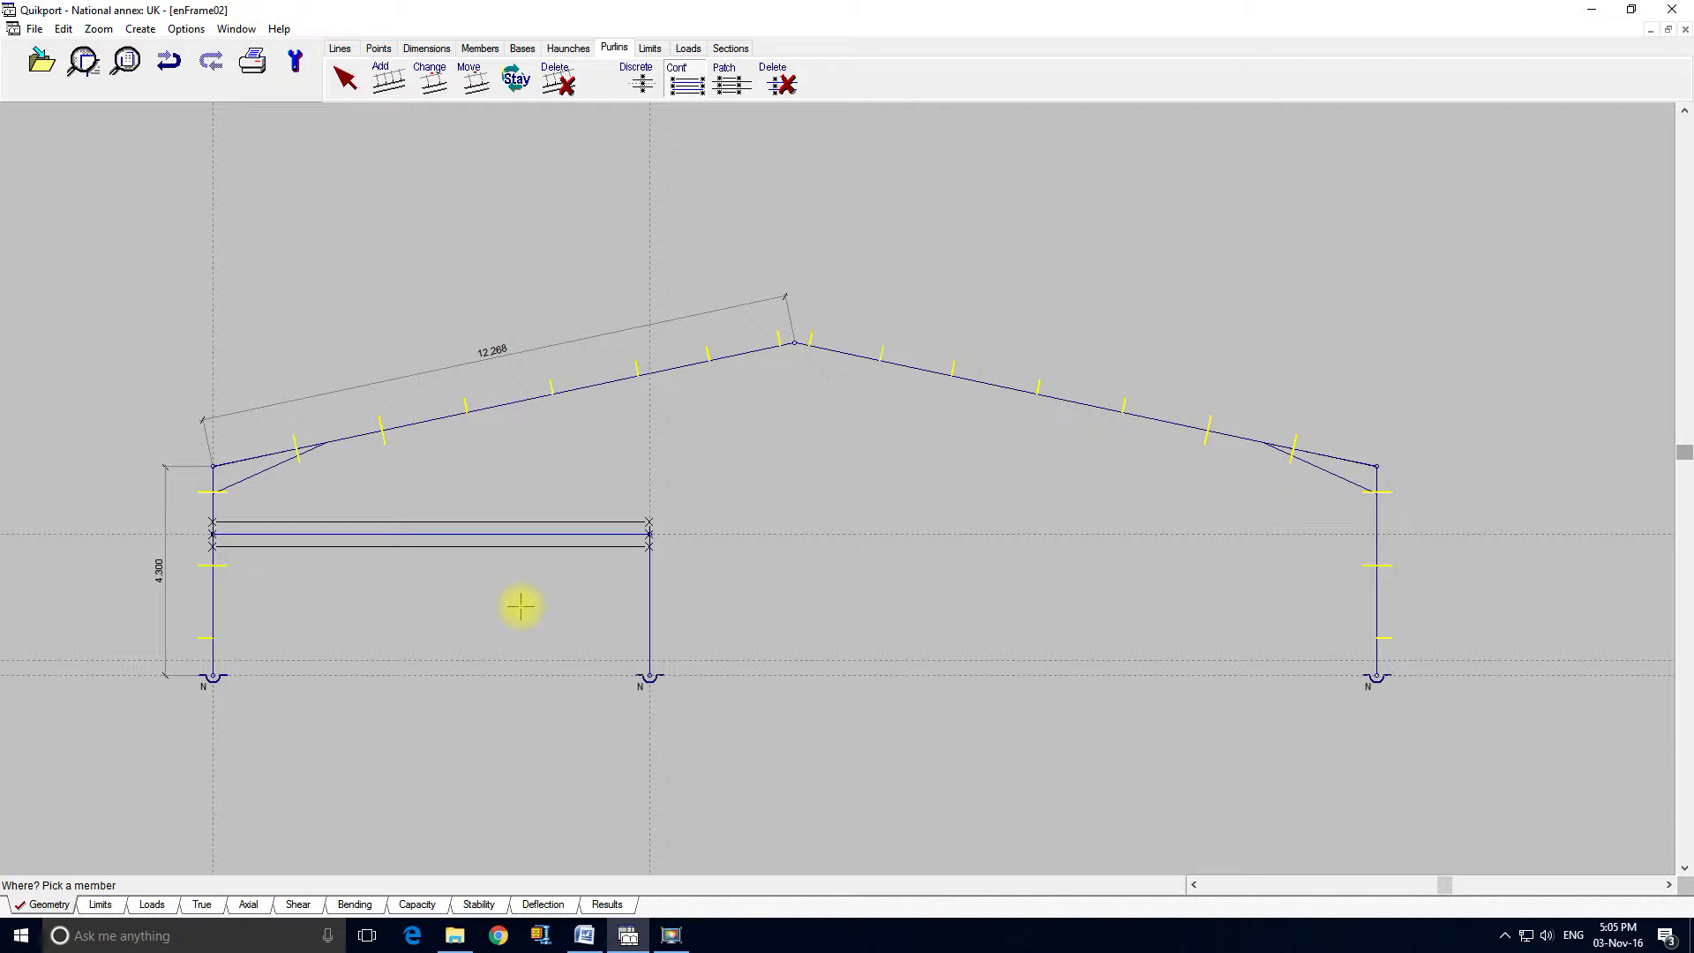
# Step: Remove bottom-flange lateral and in-plane axial restraint from the beam's restraint R11
pyautogui.click(347, 79)
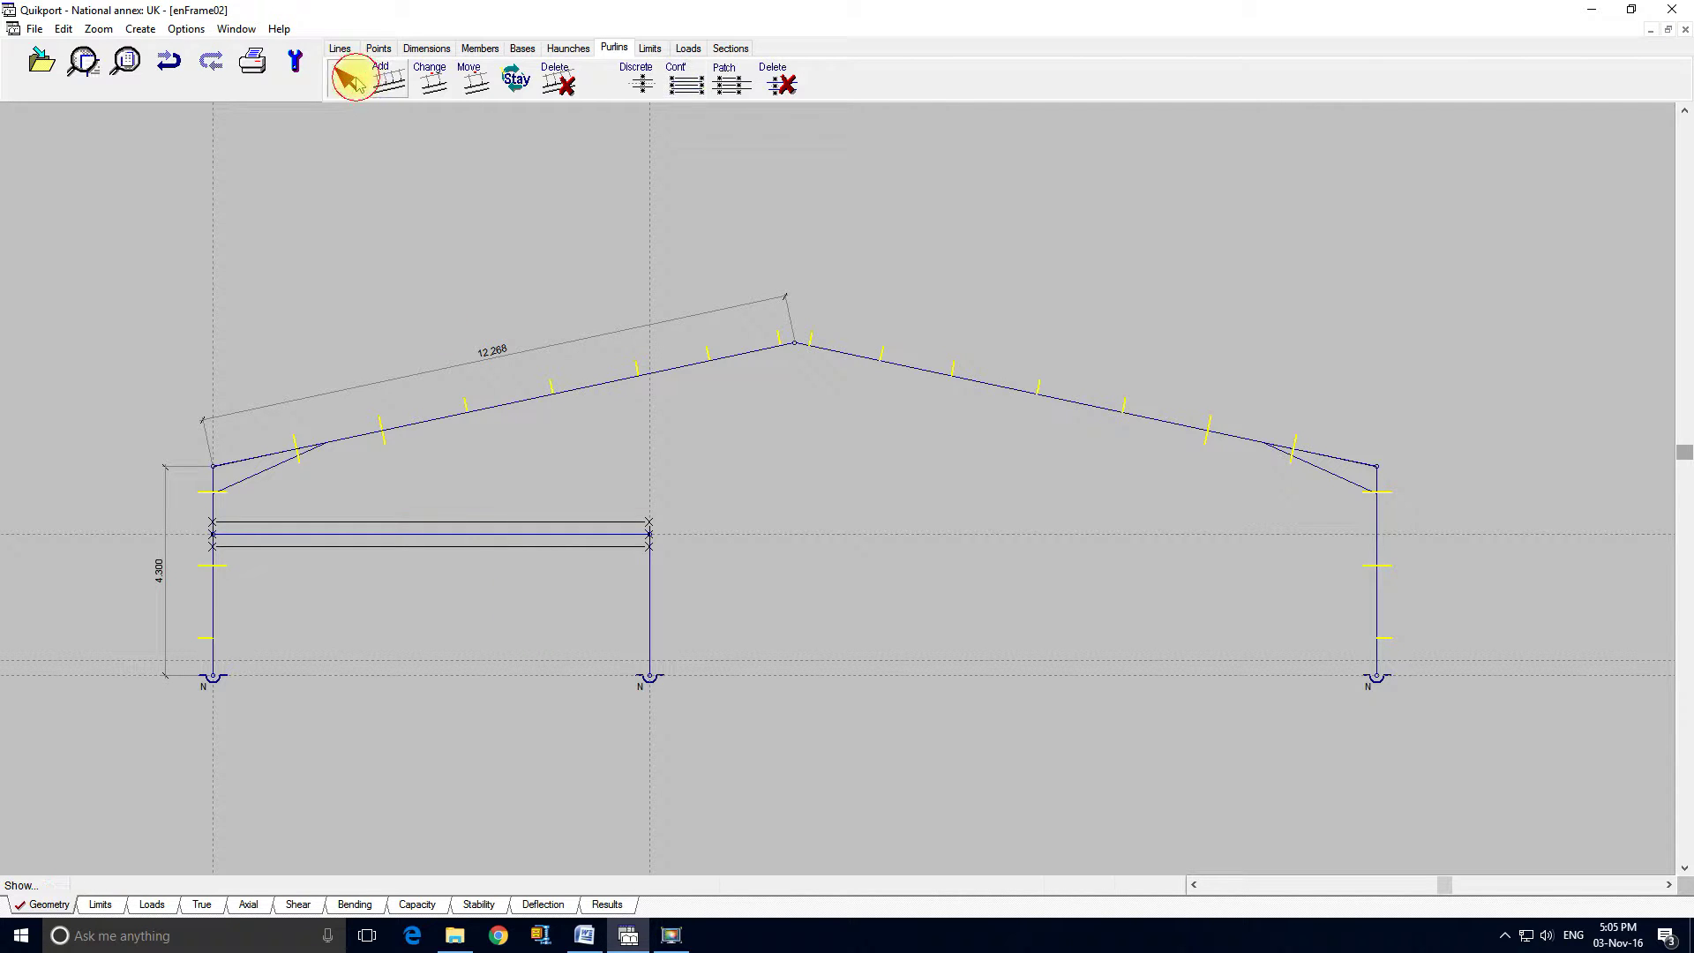
pyautogui.click(435, 527)
pyautogui.rightClick(436, 529)
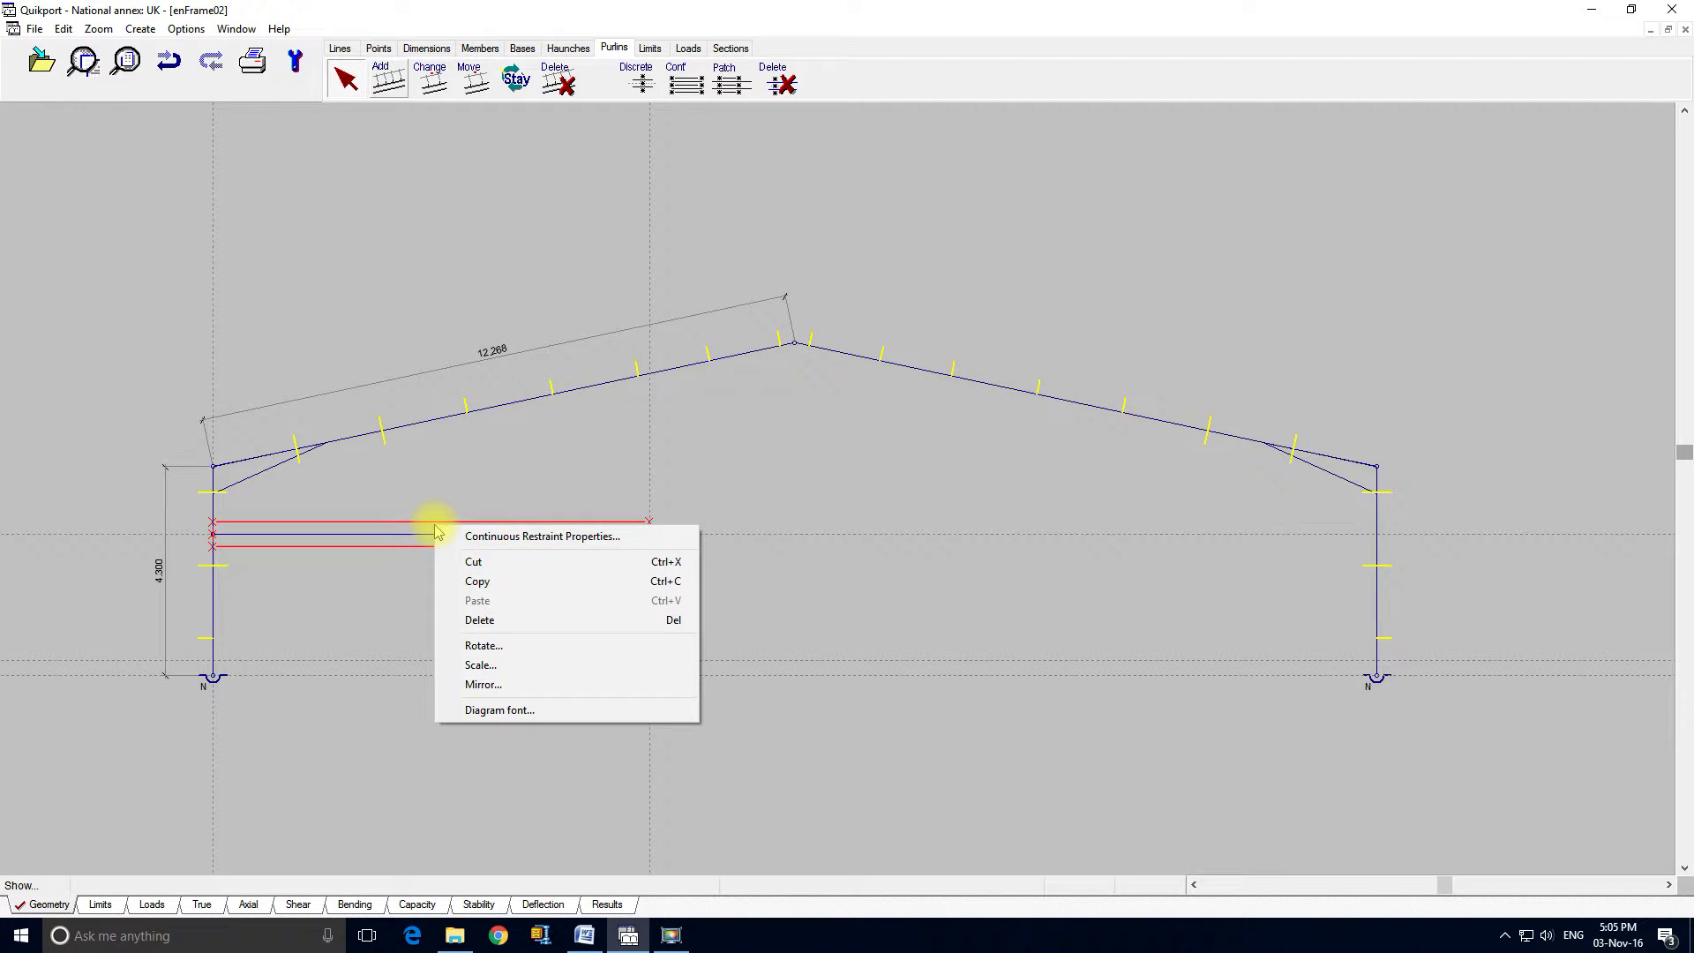
pyautogui.click(480, 536)
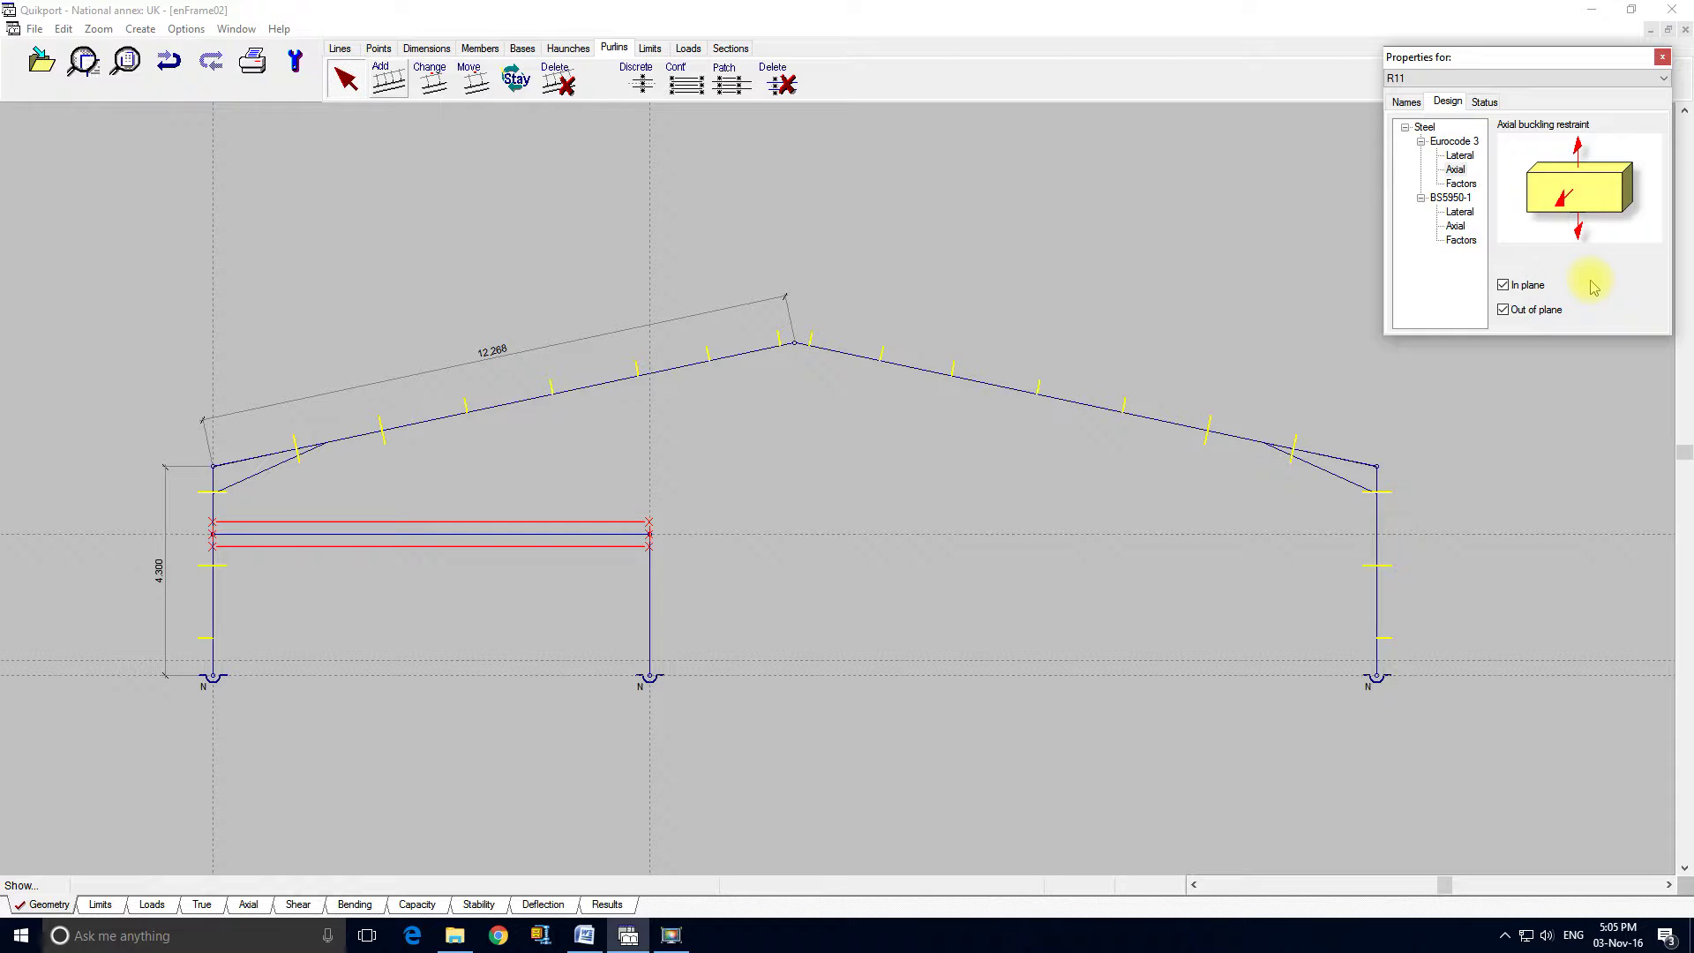
pyautogui.click(1468, 156)
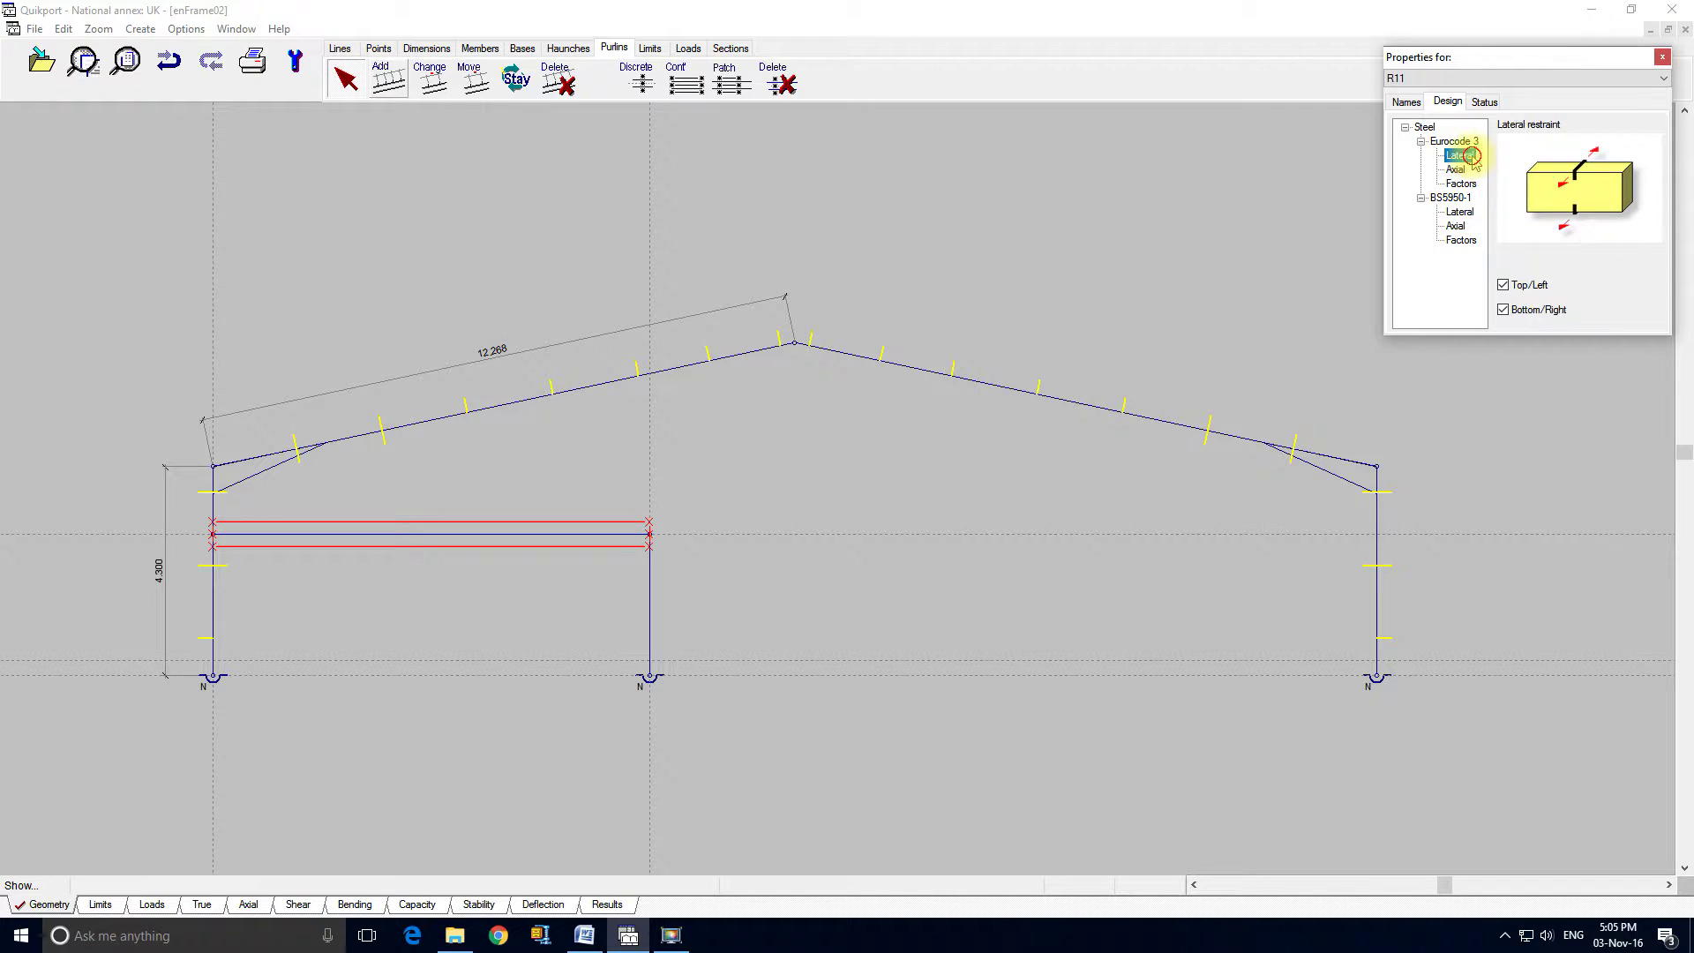
pyautogui.click(1539, 315)
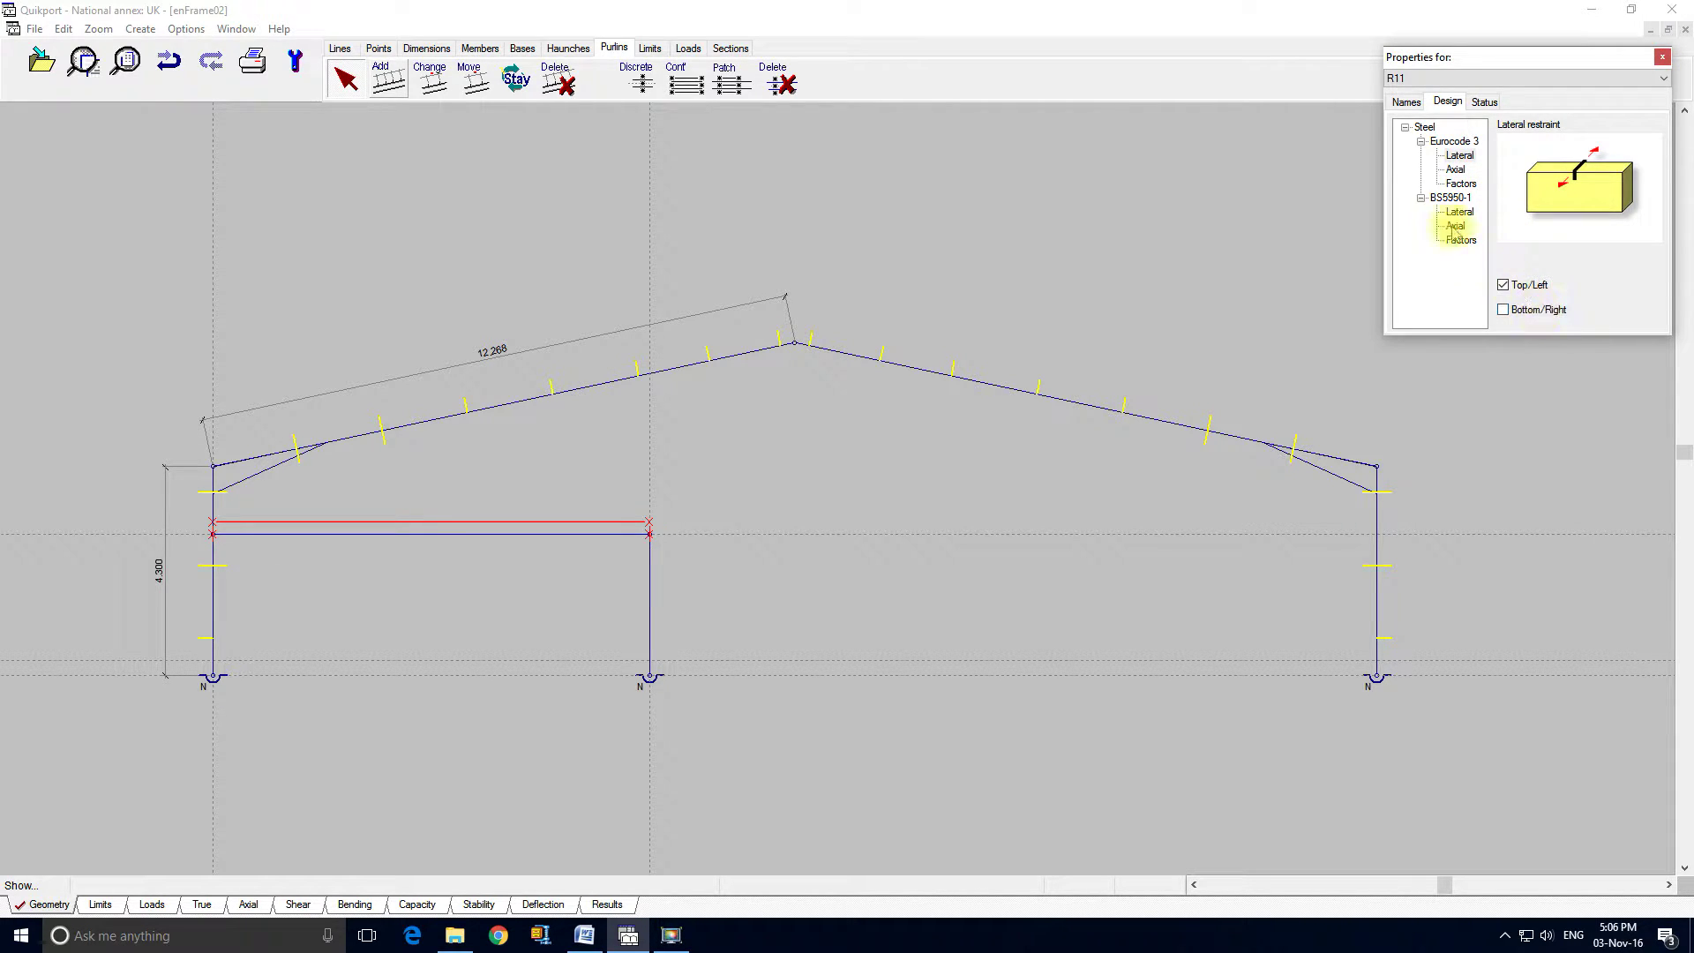
pyautogui.click(1455, 171)
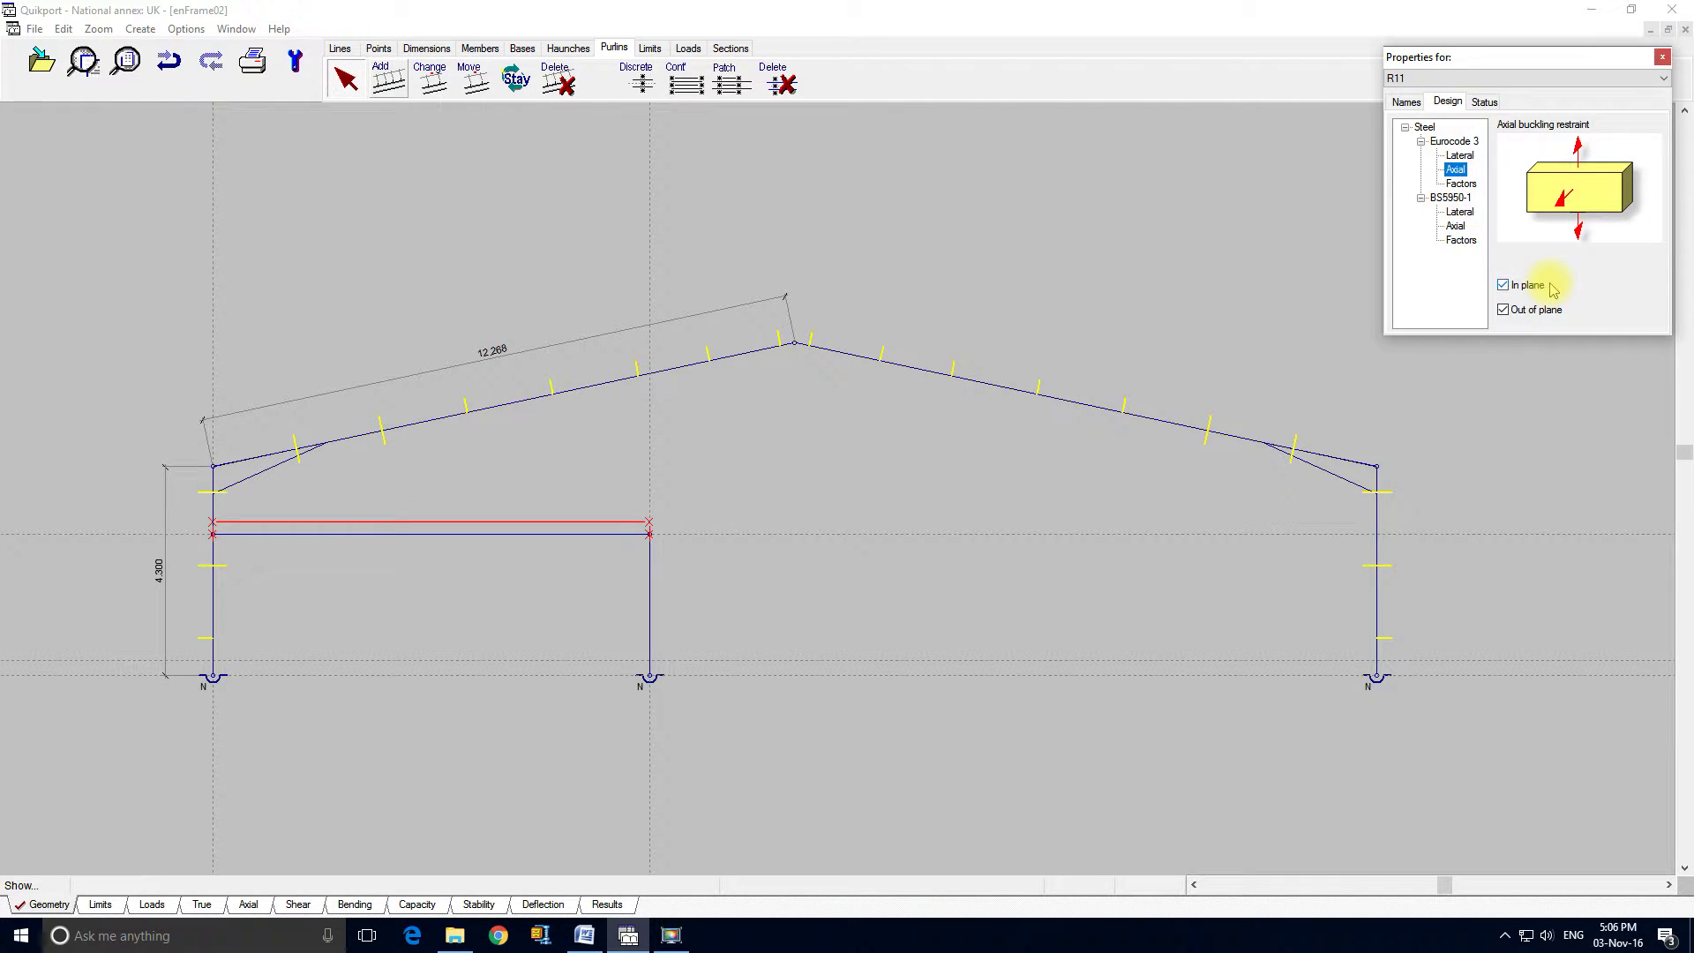
pyautogui.click(1505, 285)
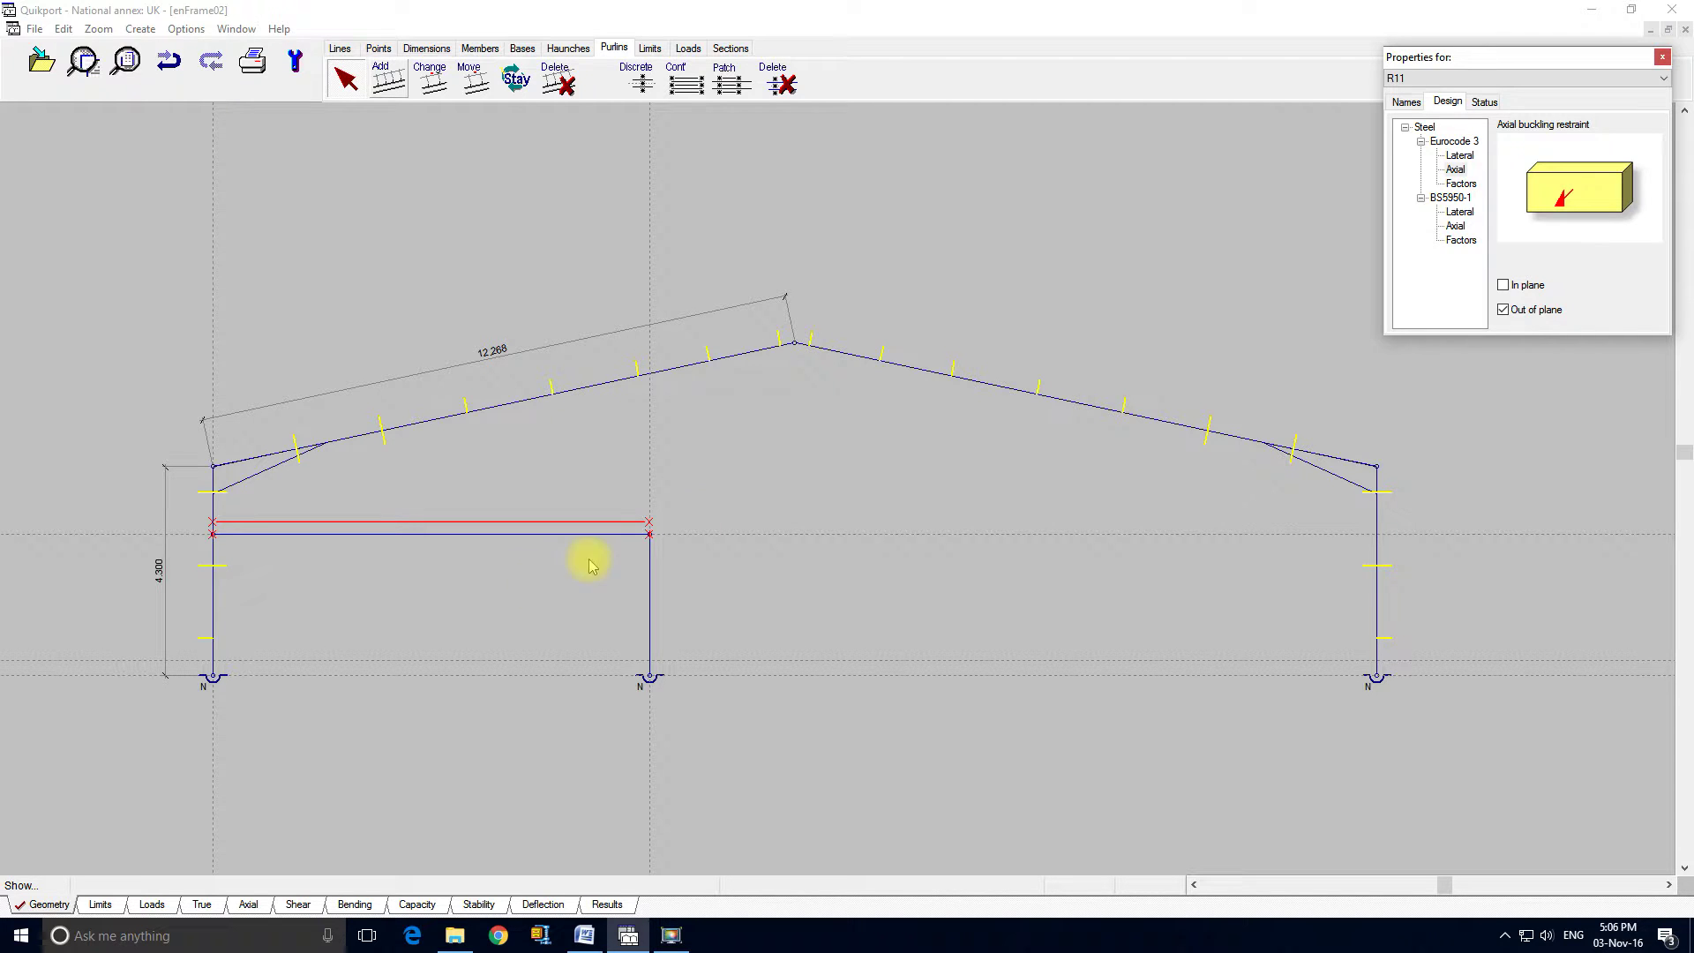
pyautogui.click(1662, 56)
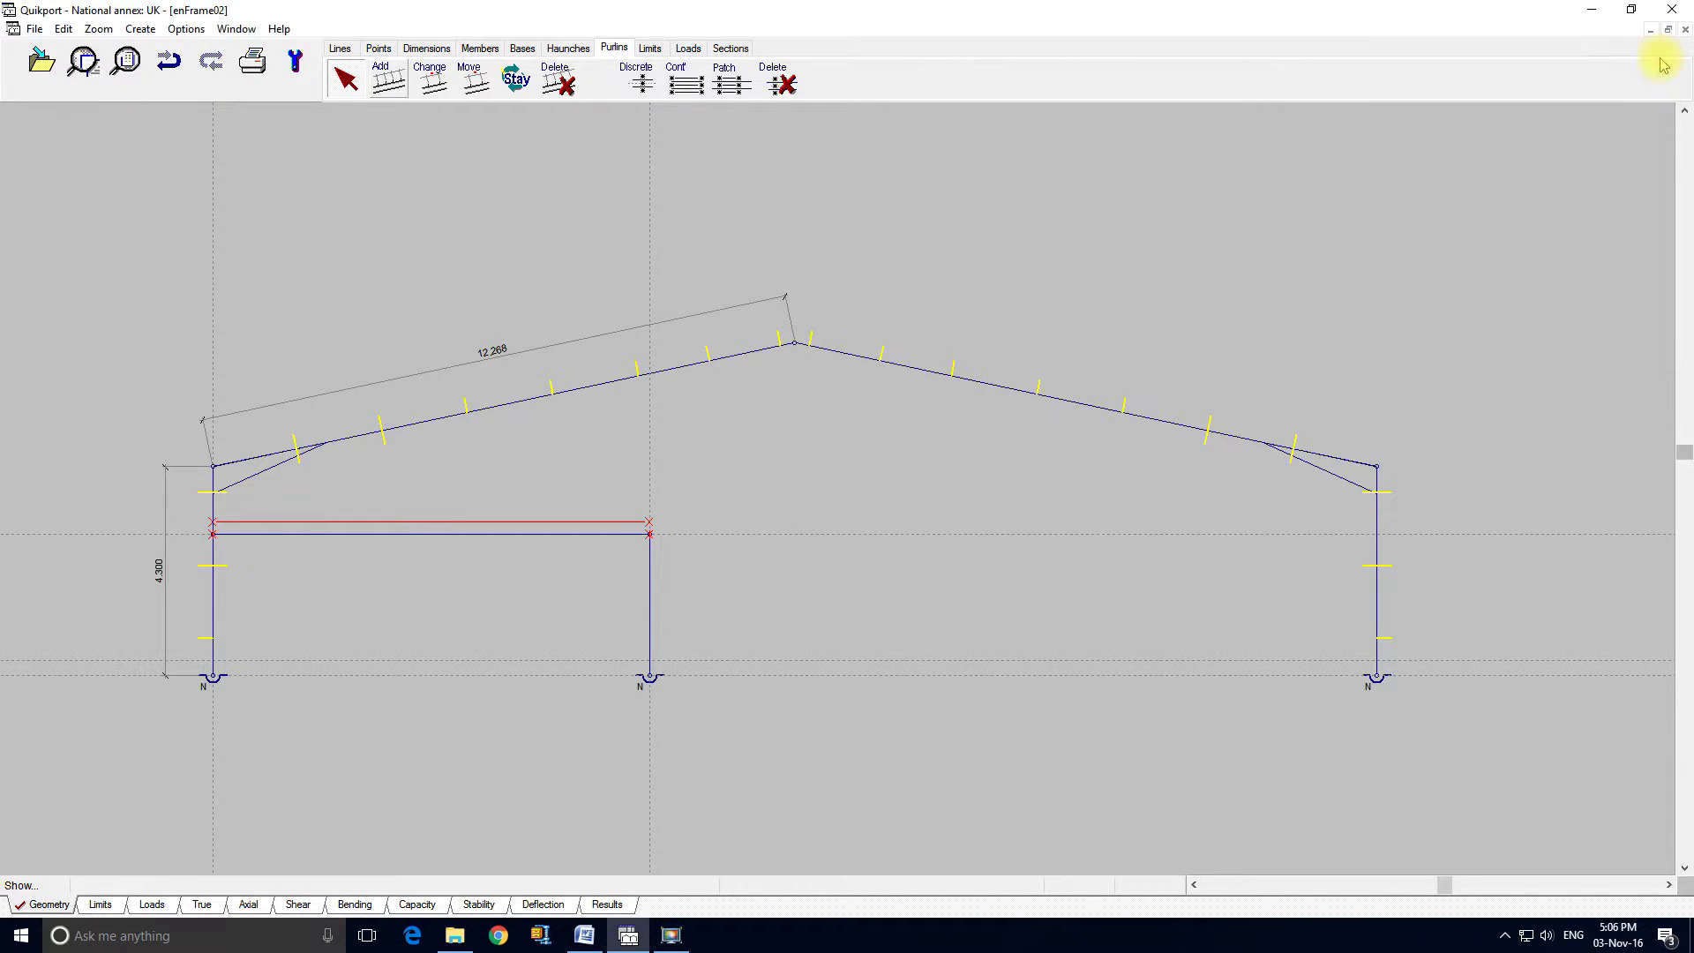
pyautogui.click(897, 737)
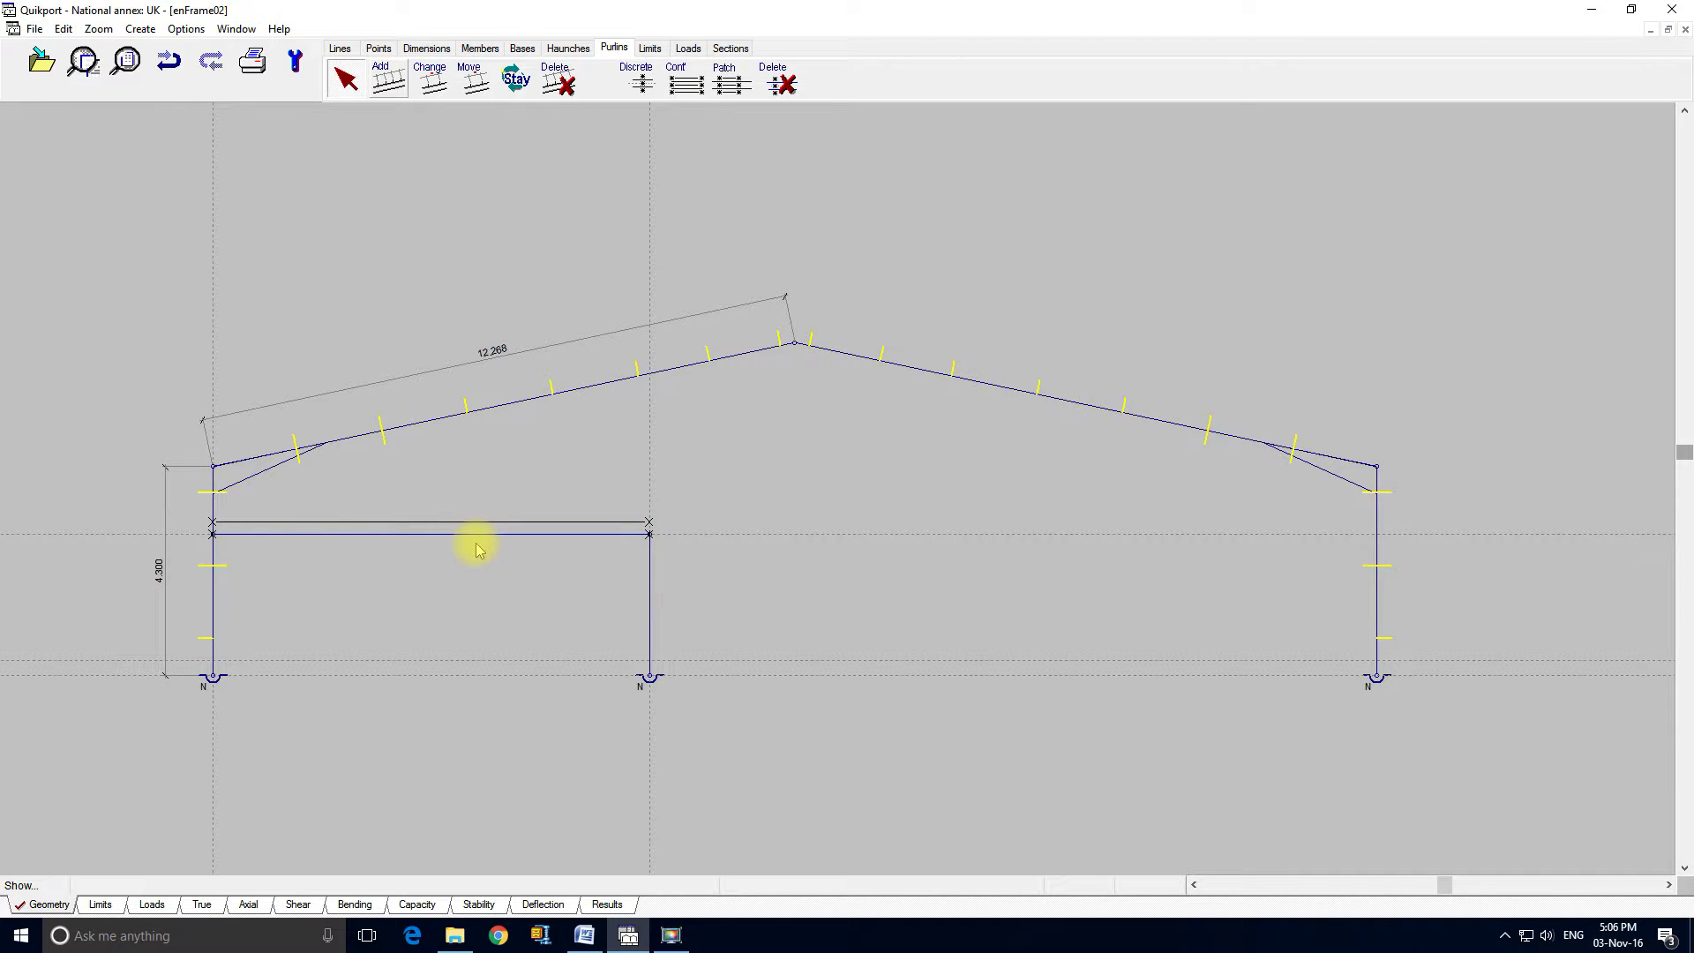
# Step: Undo the restraint, post support, beam and centre column, then show the ±120/±16 mm deflection limits
pyautogui.click(169, 63)
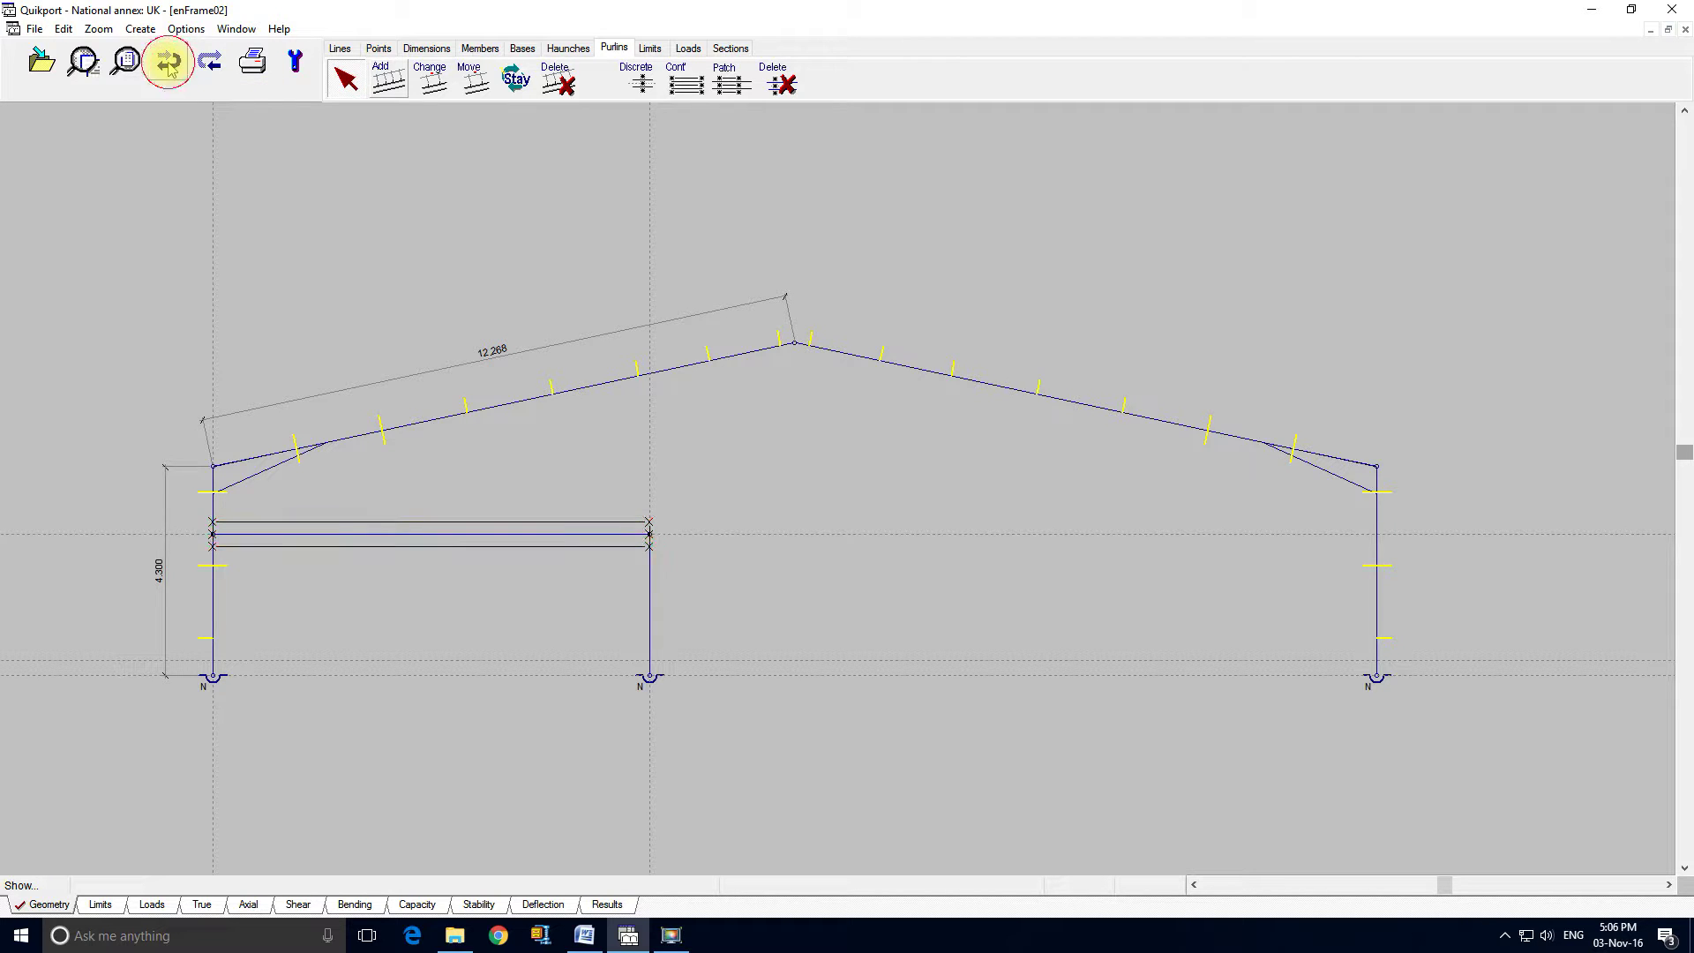
pyautogui.click(170, 64)
pyautogui.click(169, 63)
pyautogui.click(170, 64)
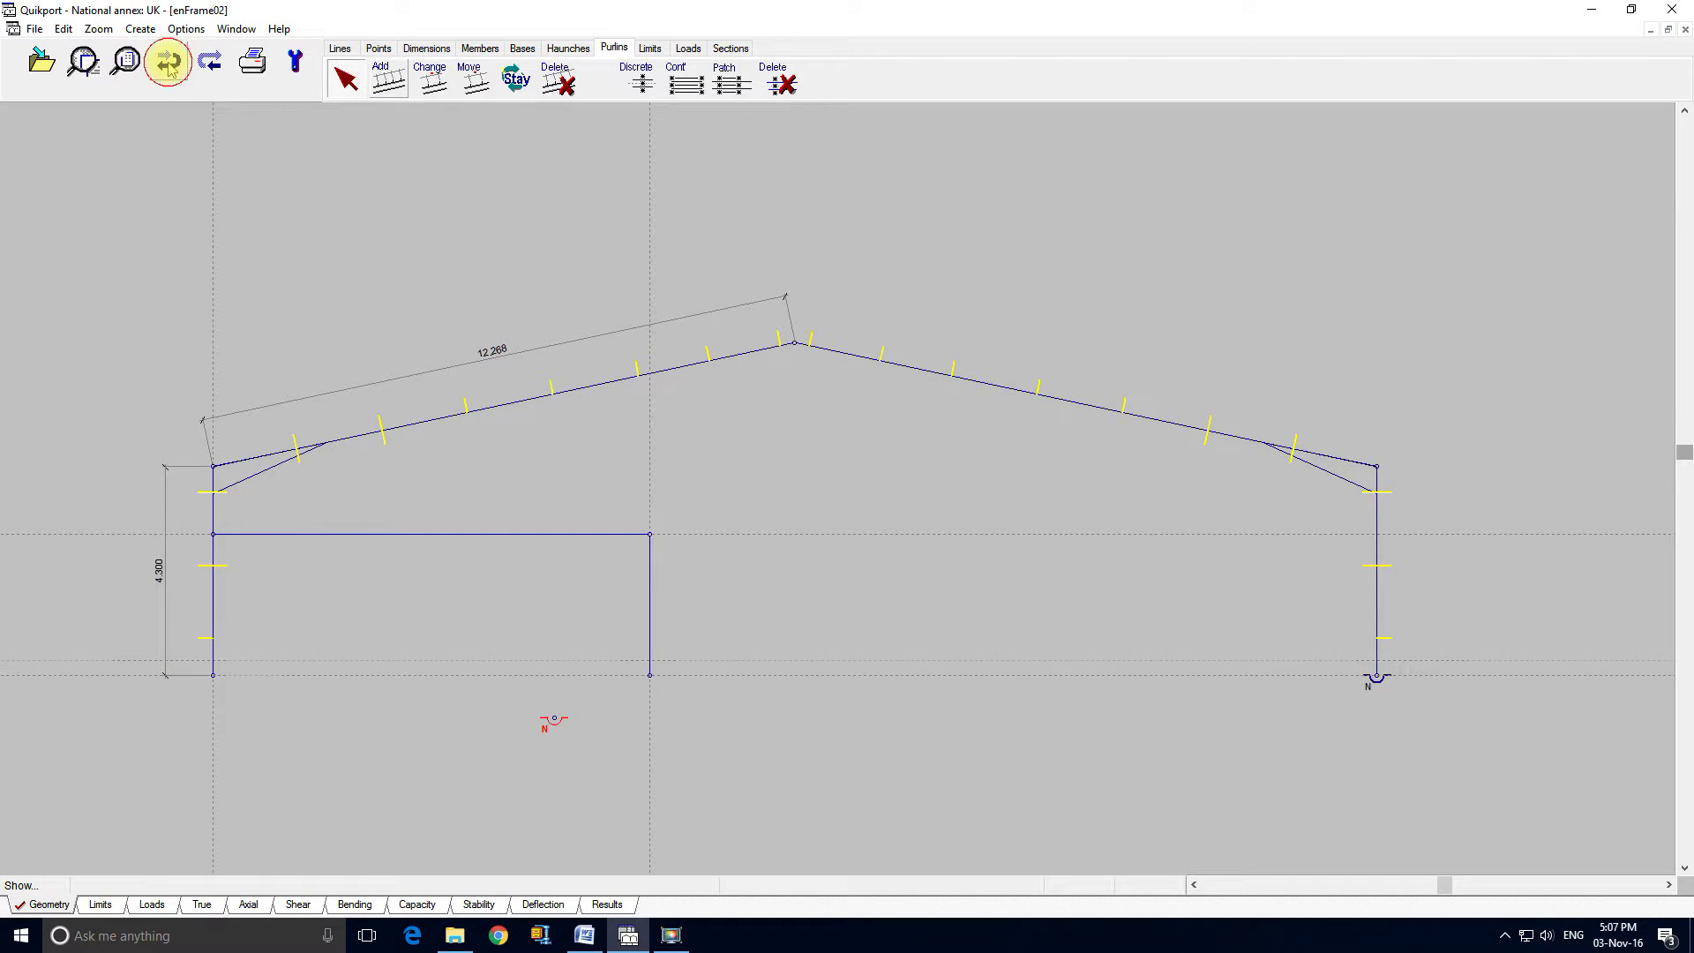
pyautogui.click(169, 63)
pyautogui.click(170, 63)
pyautogui.click(169, 64)
pyautogui.click(170, 63)
pyautogui.click(169, 63)
pyautogui.click(170, 64)
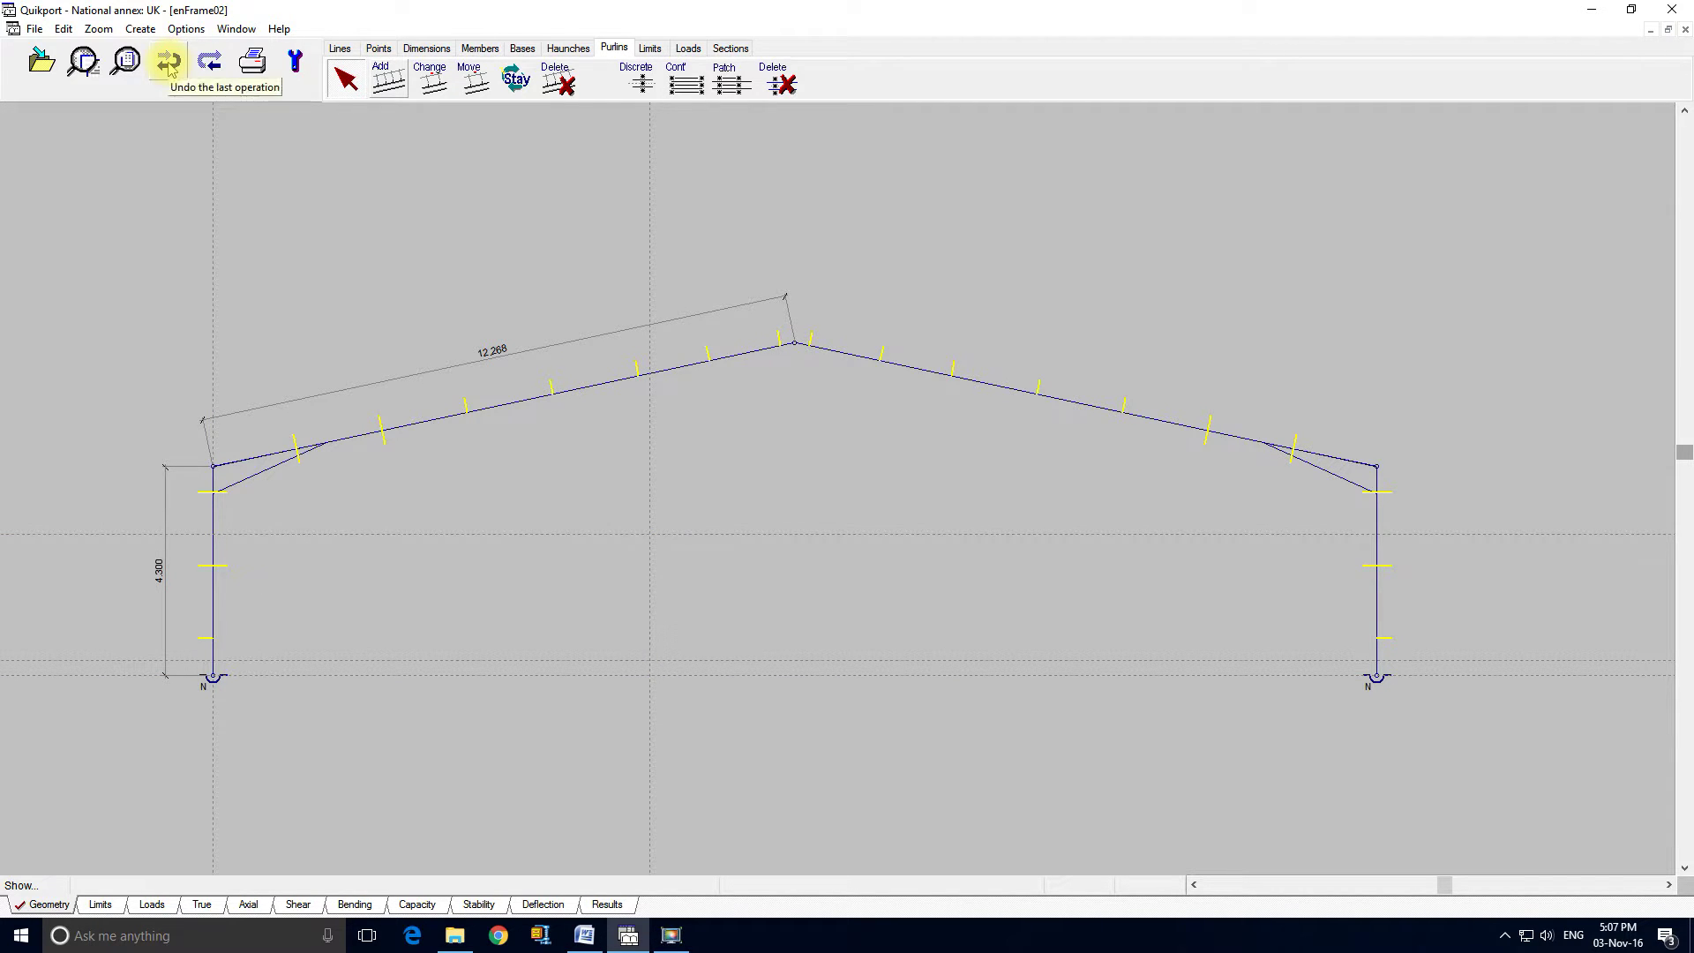
pyautogui.click(101, 905)
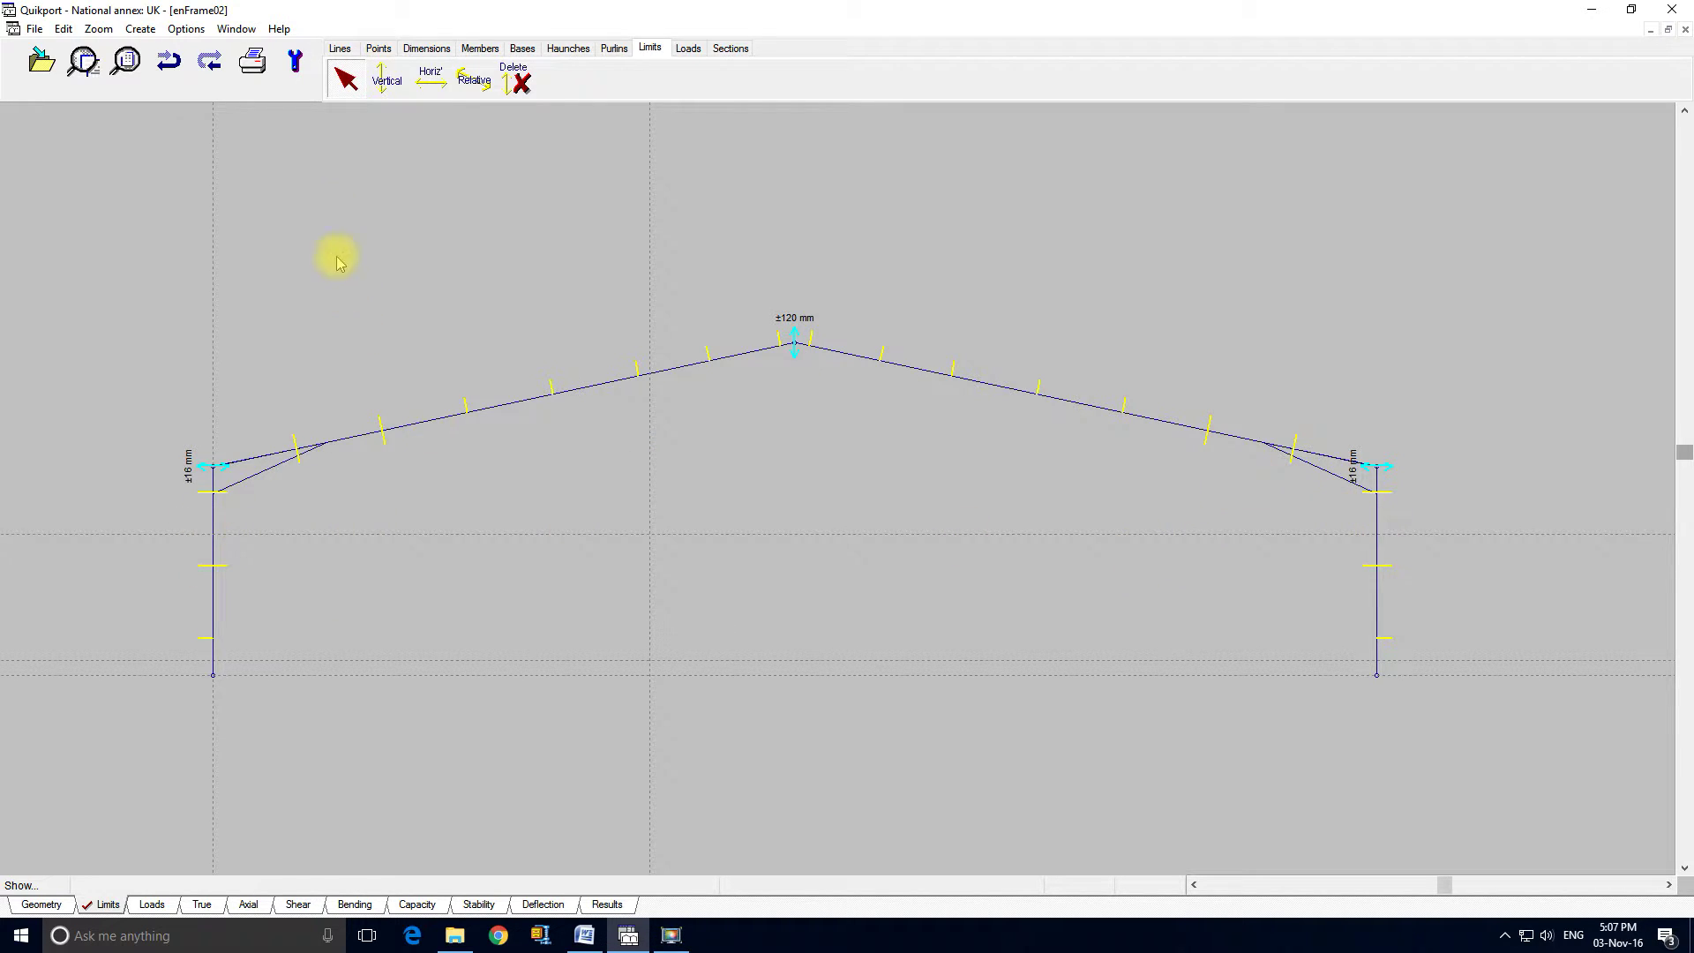
# Step: View the Imposed, Snow1 and Wind1 load cases, then show the True dimensioned frame
pyautogui.click(152, 904)
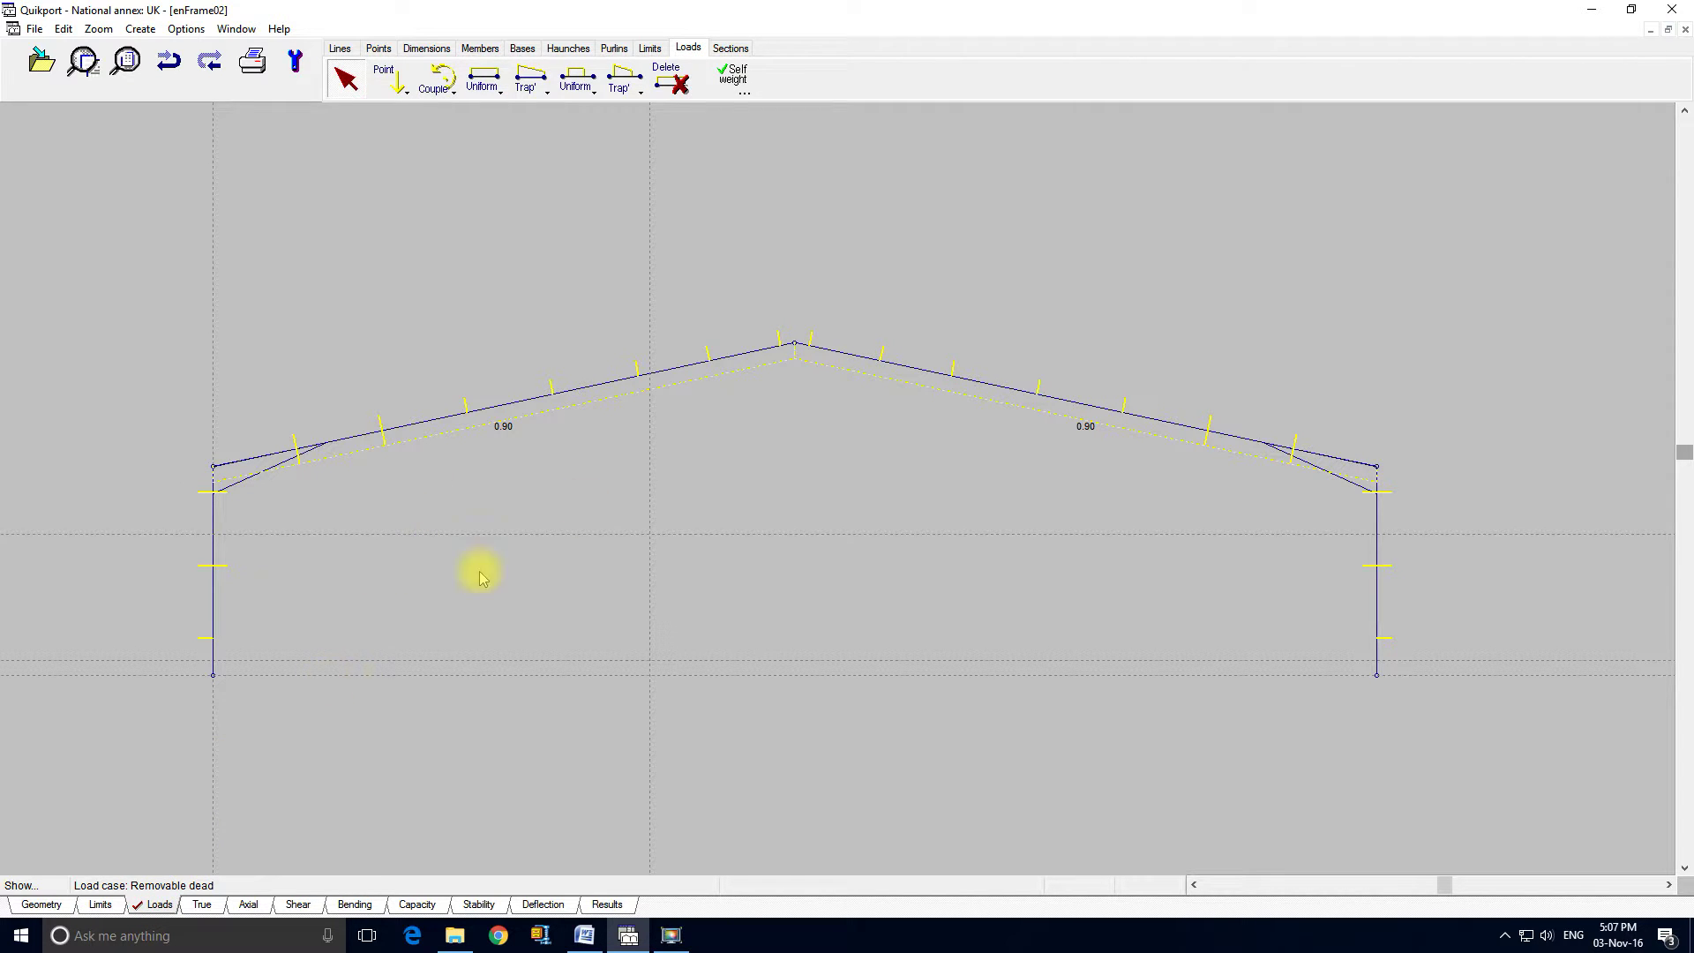
pyautogui.click(134, 885)
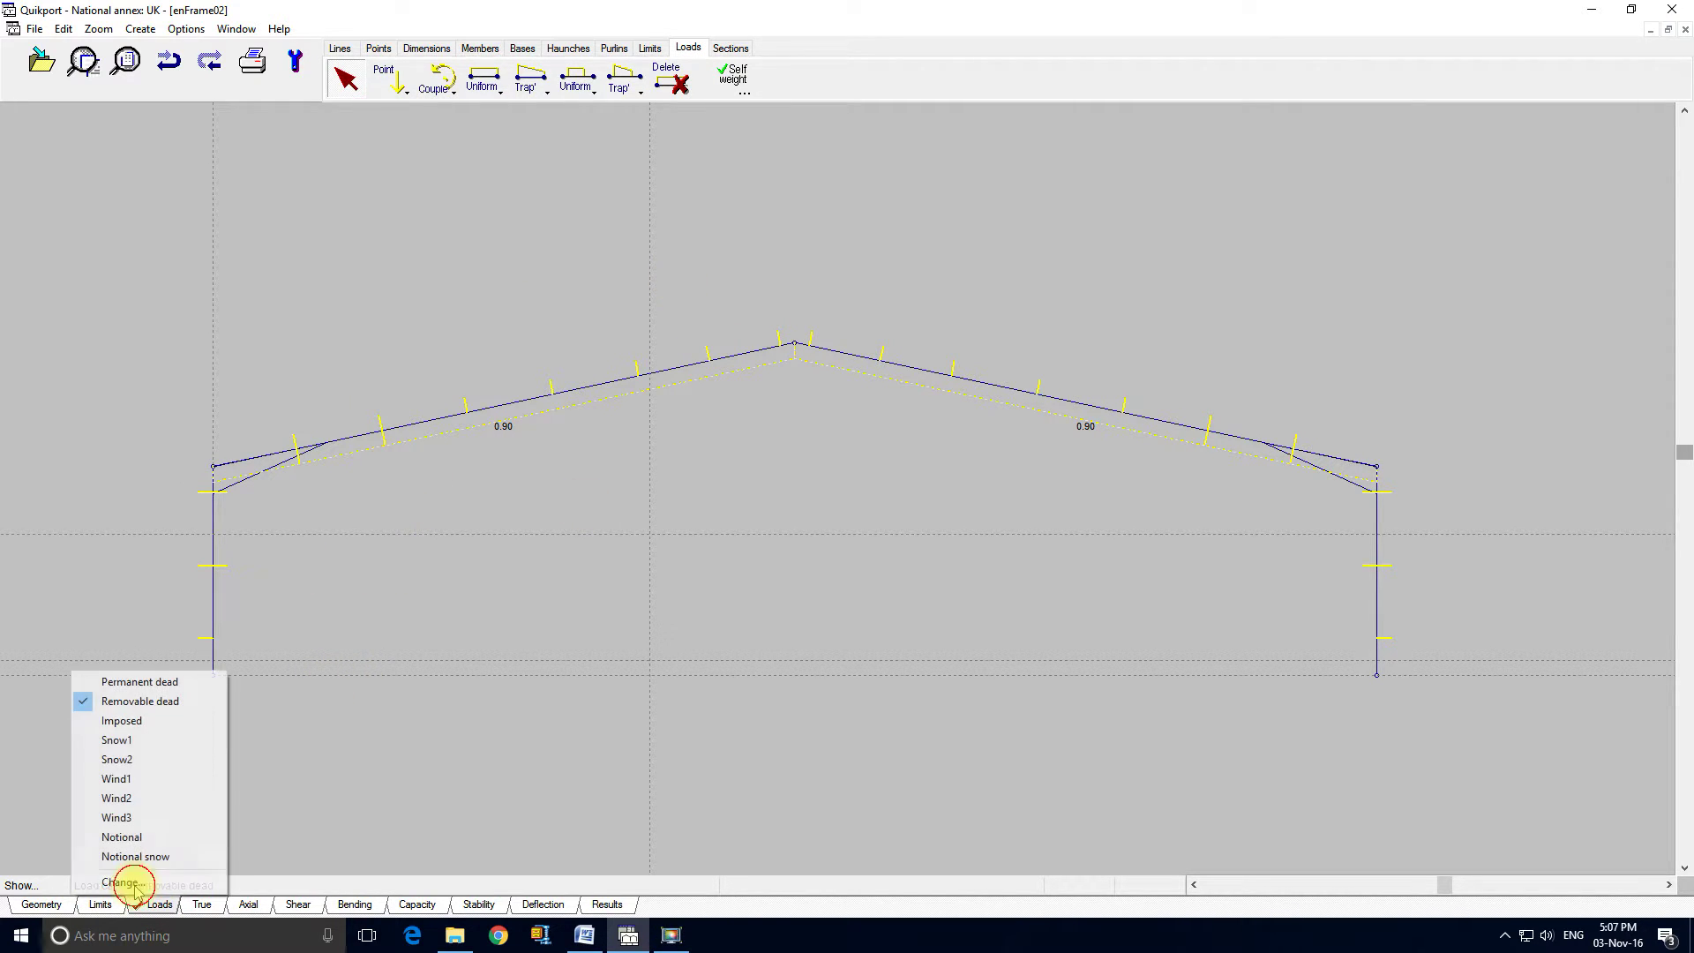
pyautogui.click(149, 720)
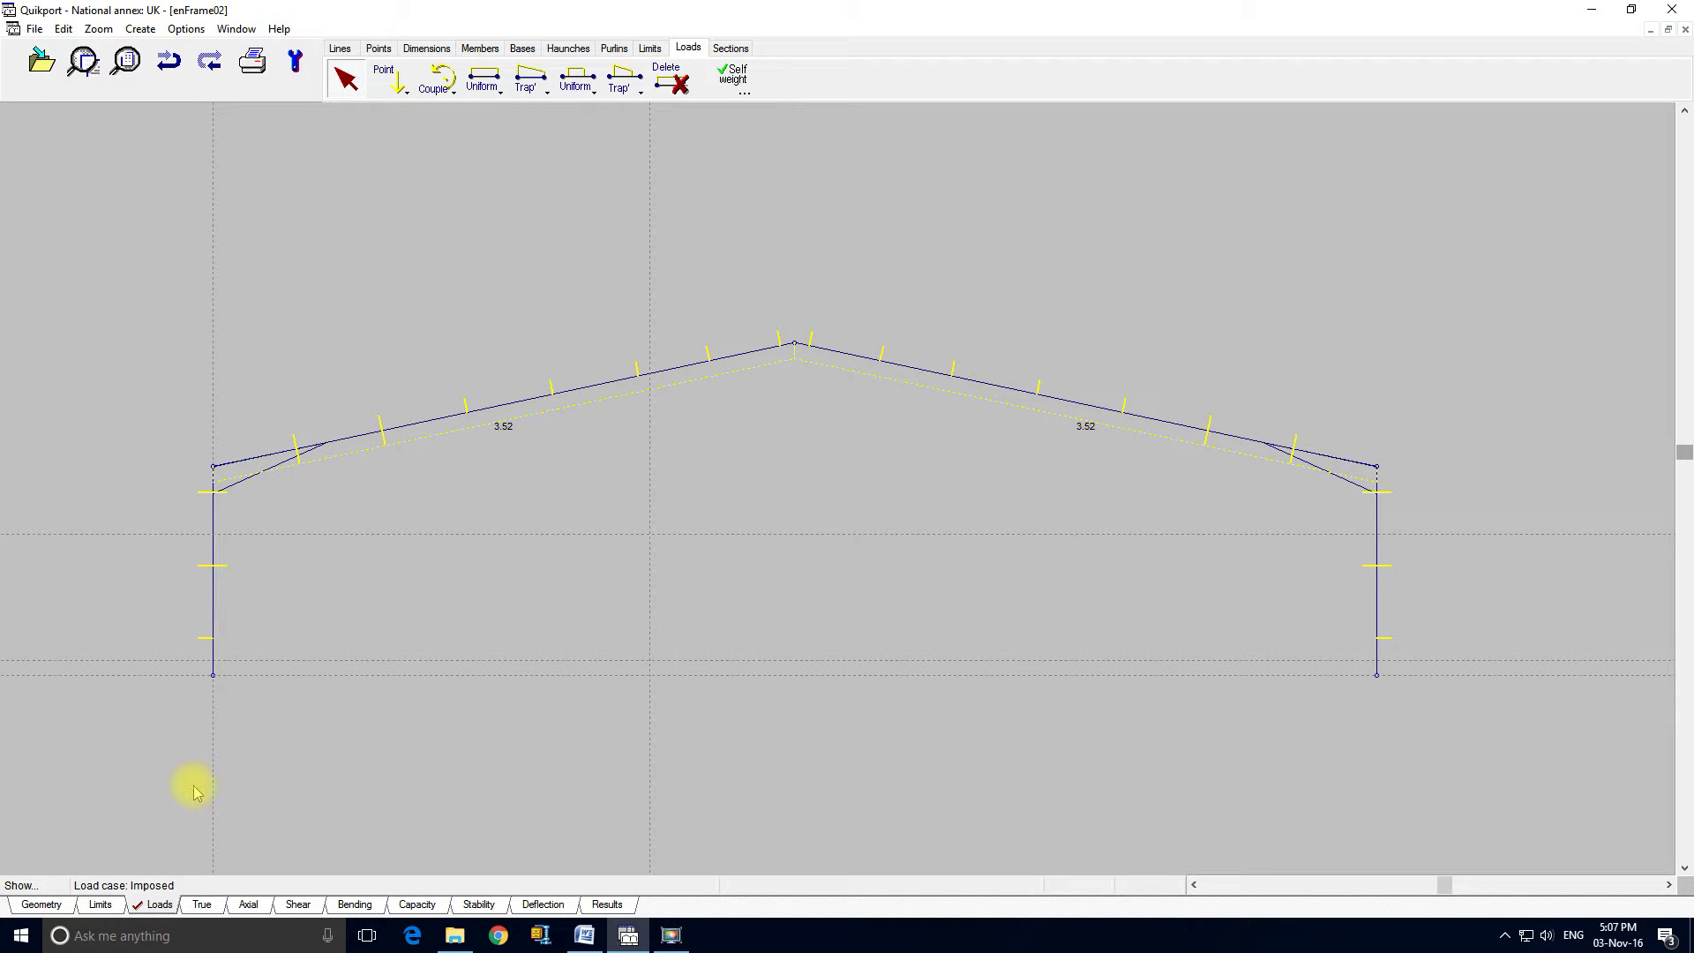
pyautogui.click(162, 885)
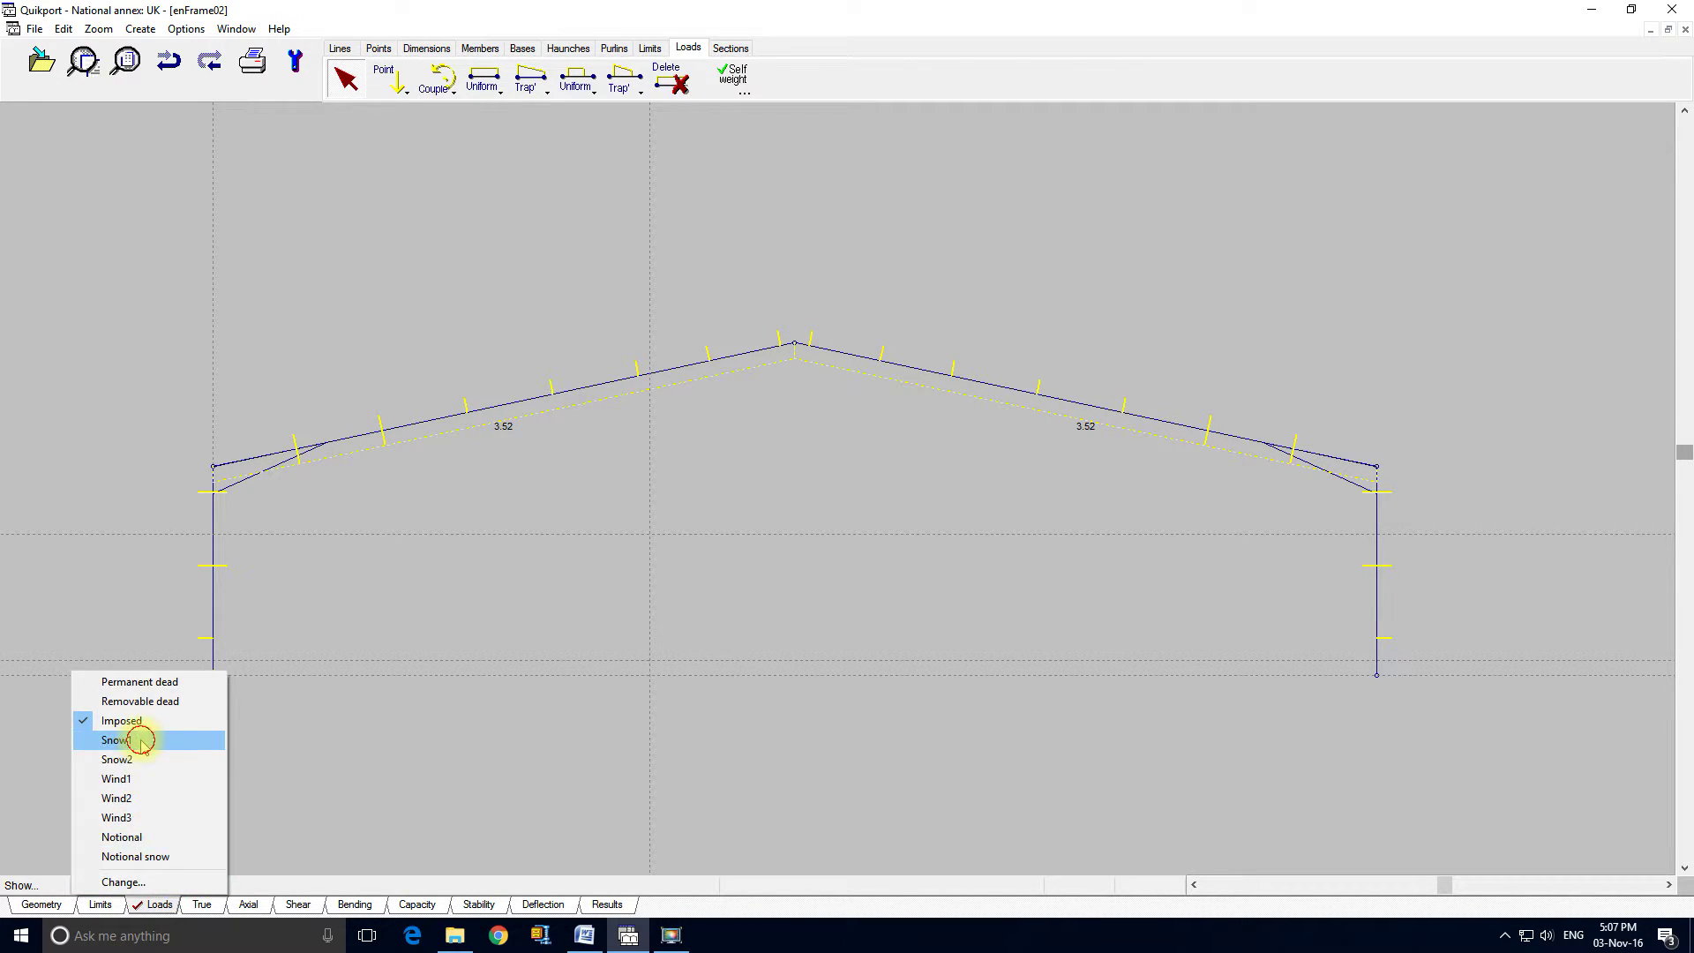
pyautogui.click(140, 739)
pyautogui.click(140, 885)
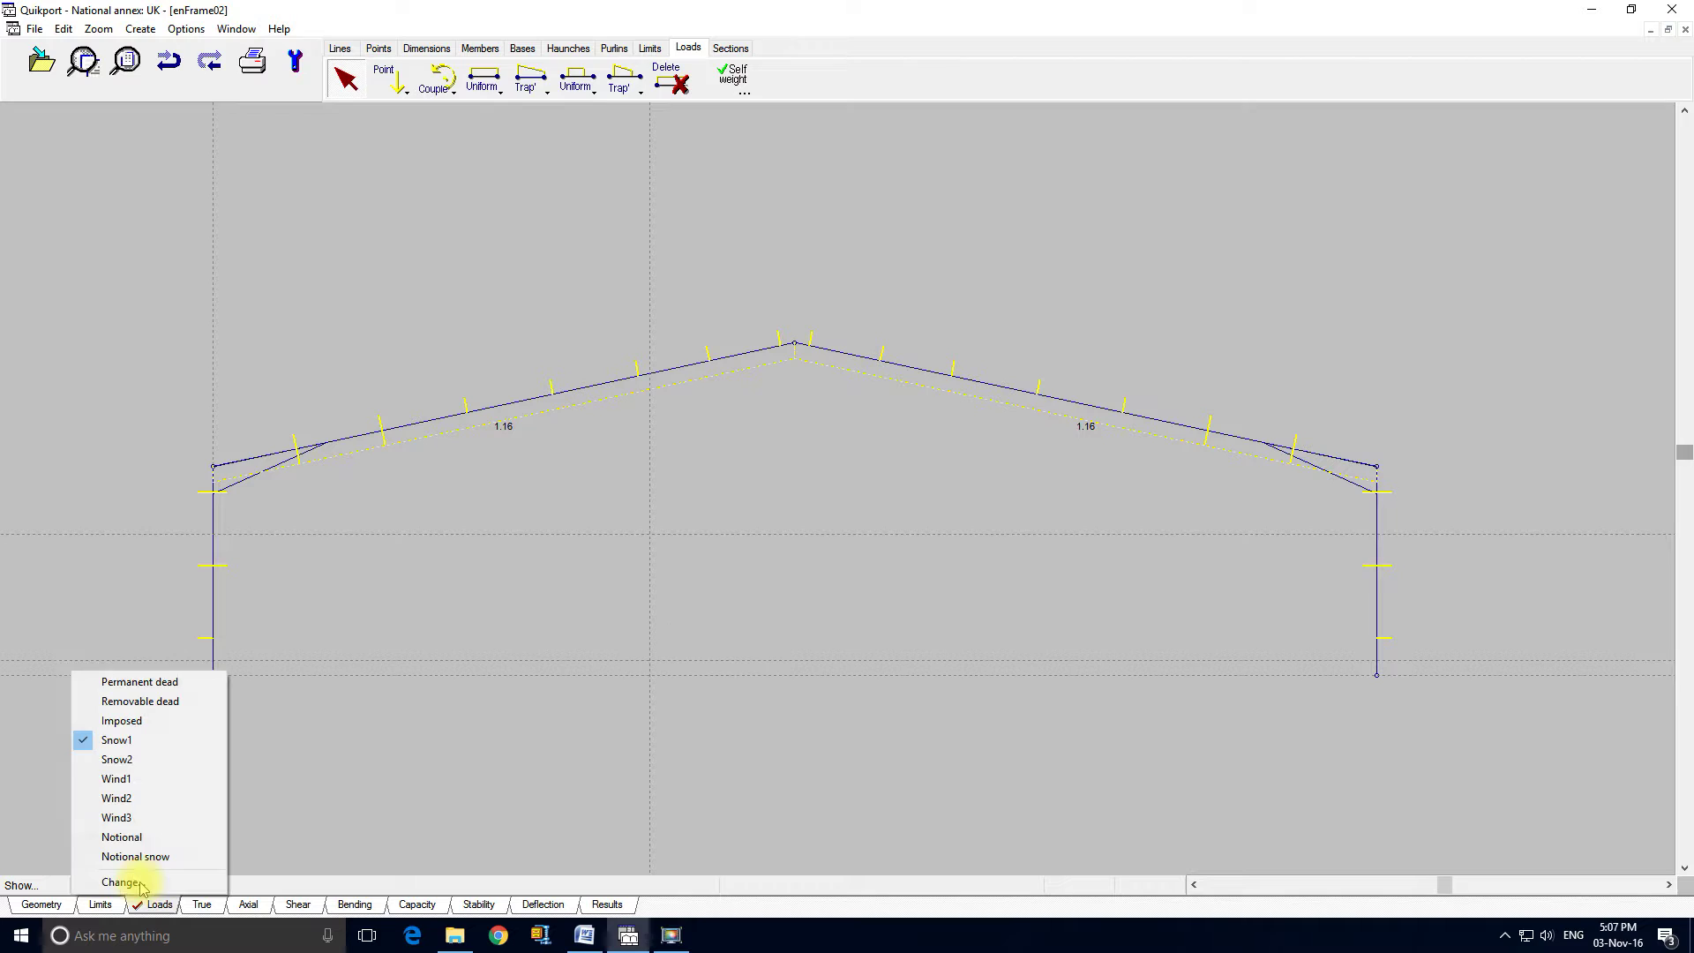
pyautogui.click(141, 778)
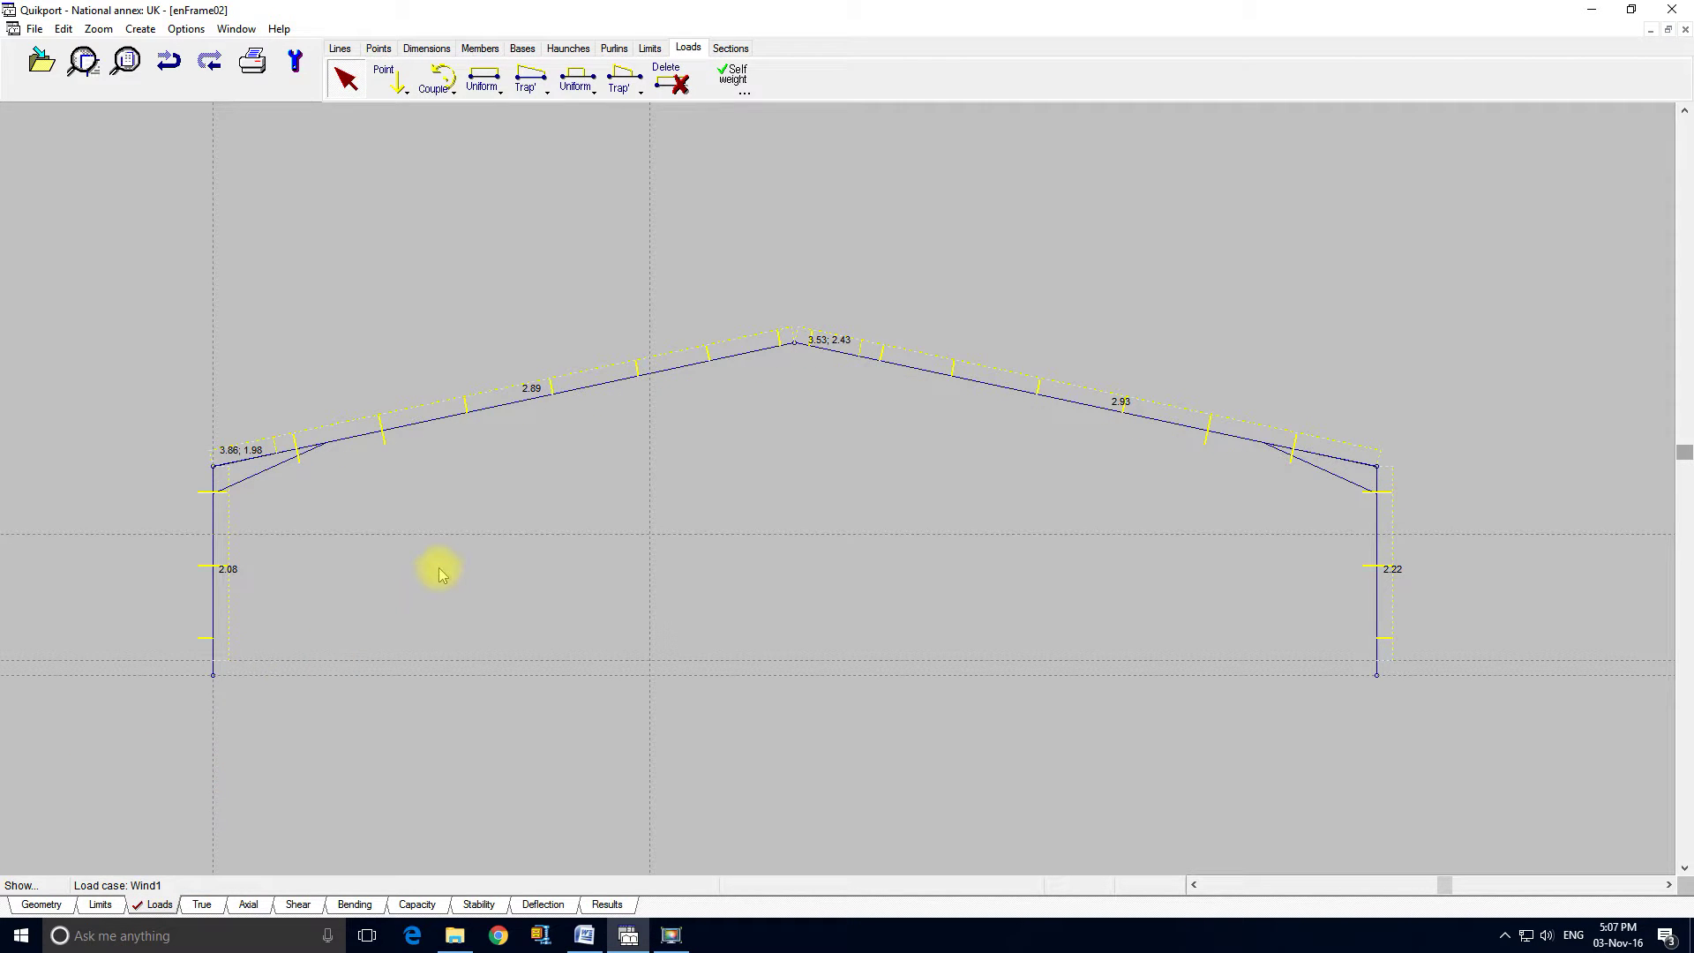
pyautogui.click(203, 904)
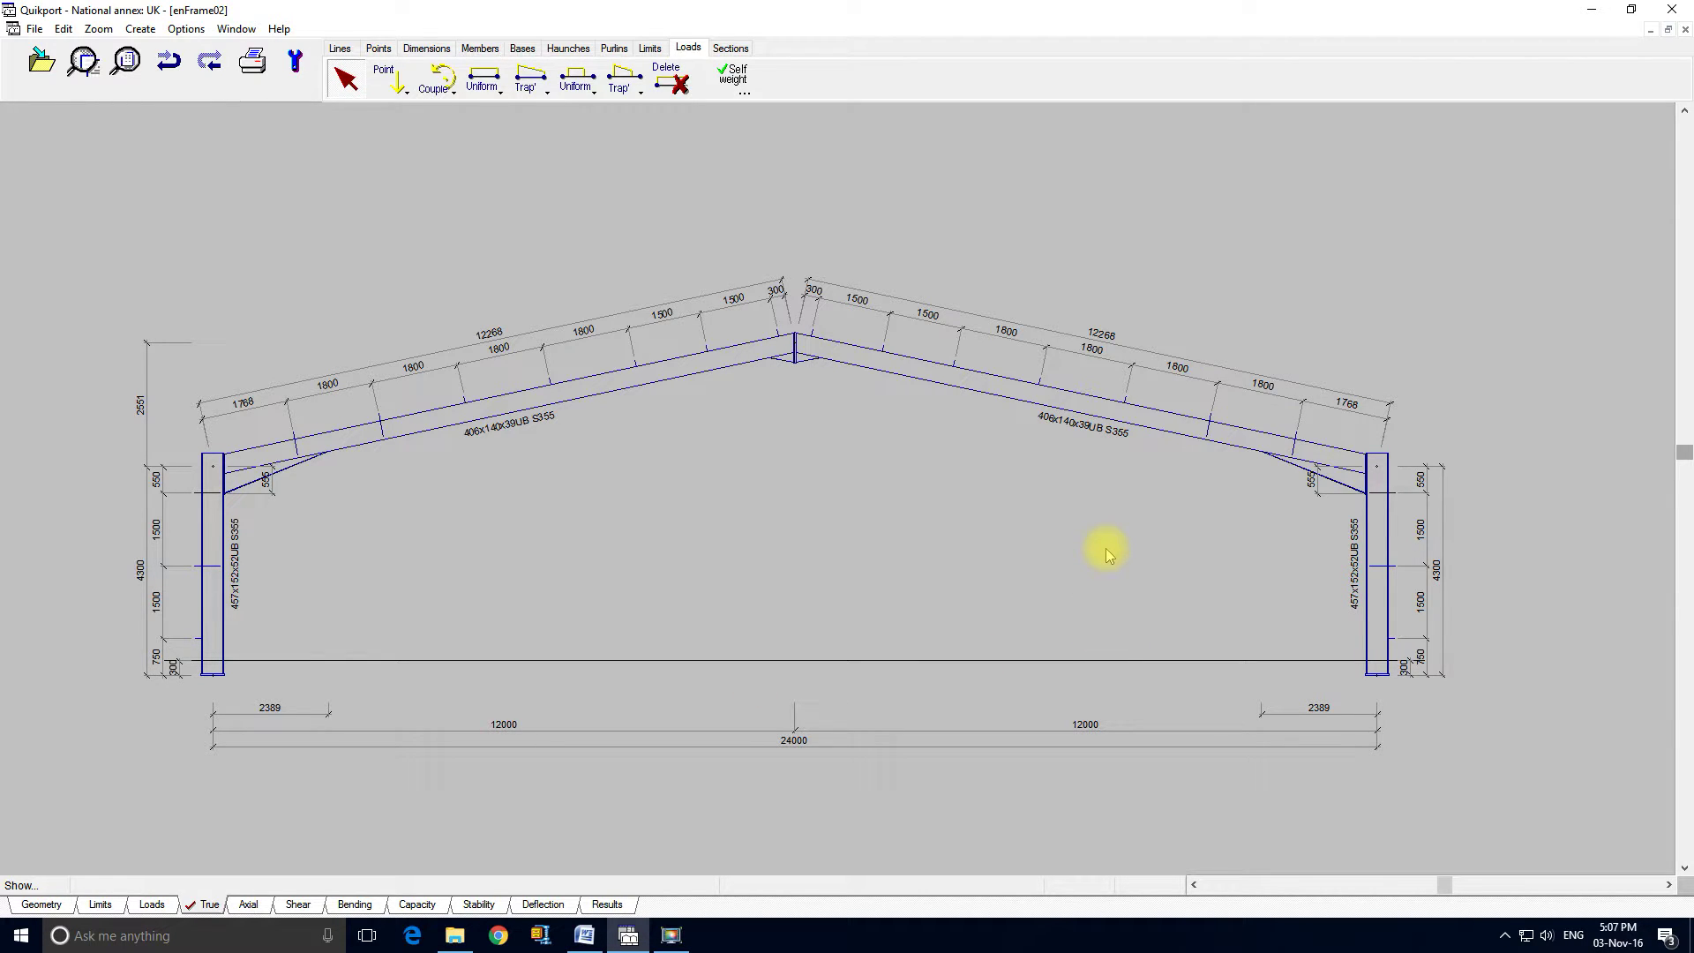
# Step: Show axial forces for (6.10) Dead+Imposed, giving about -108 in the columns
pyautogui.click(251, 905)
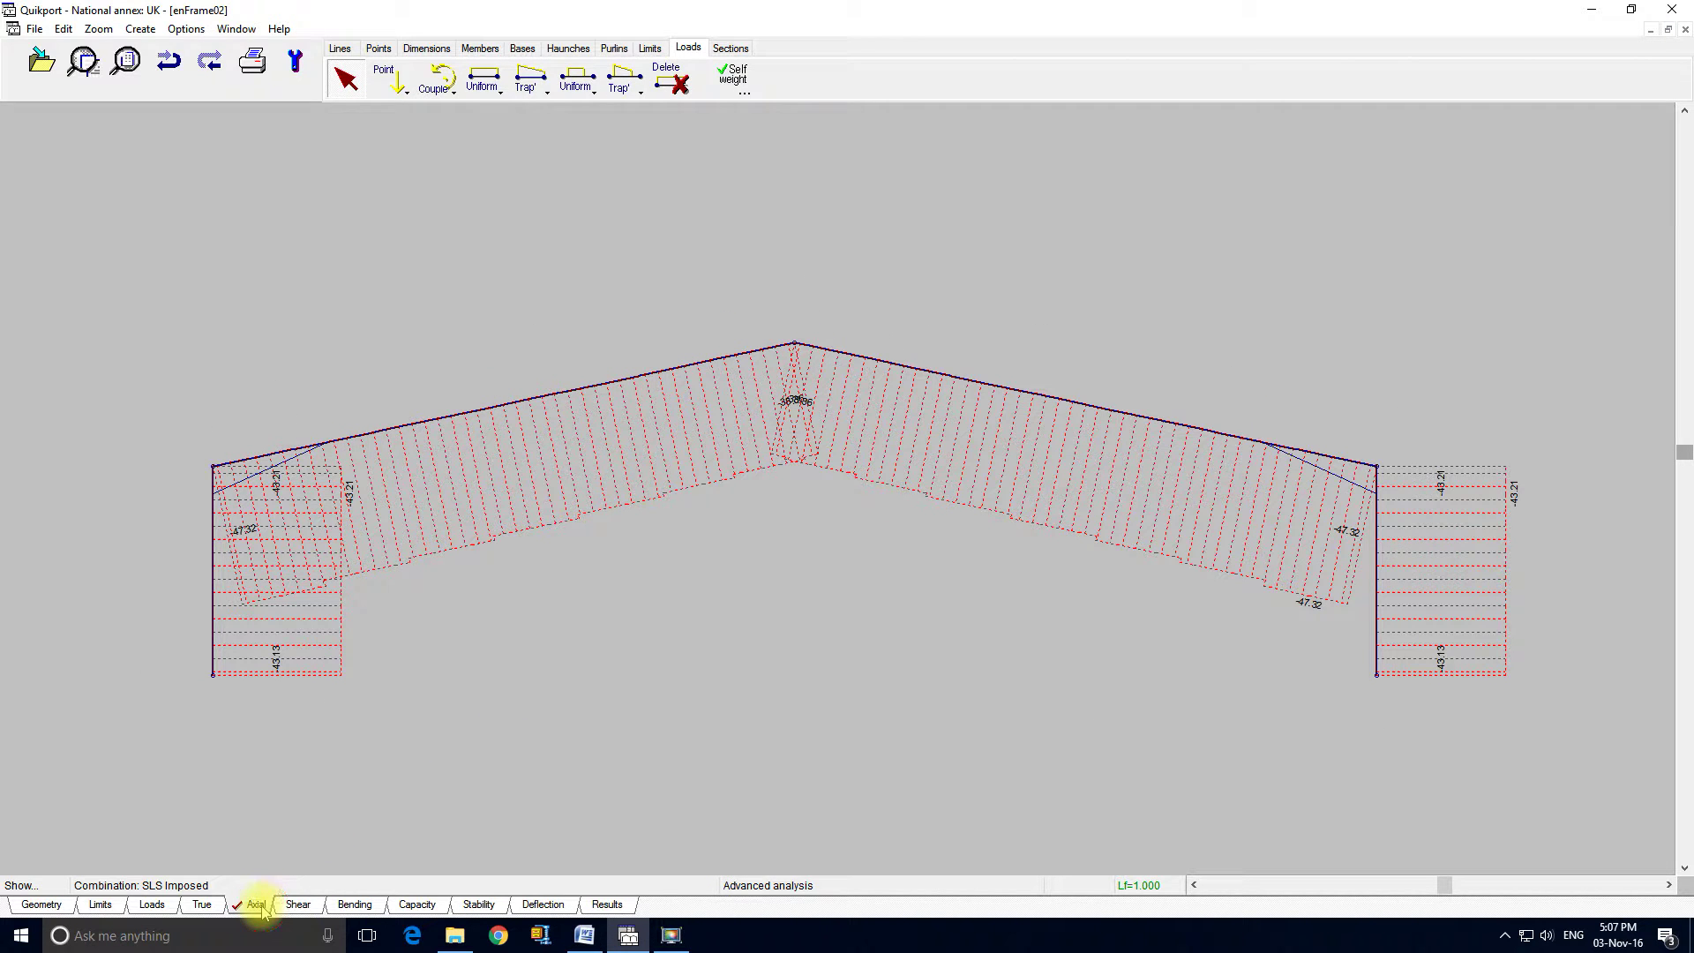
pyautogui.click(163, 888)
pyautogui.click(231, 201)
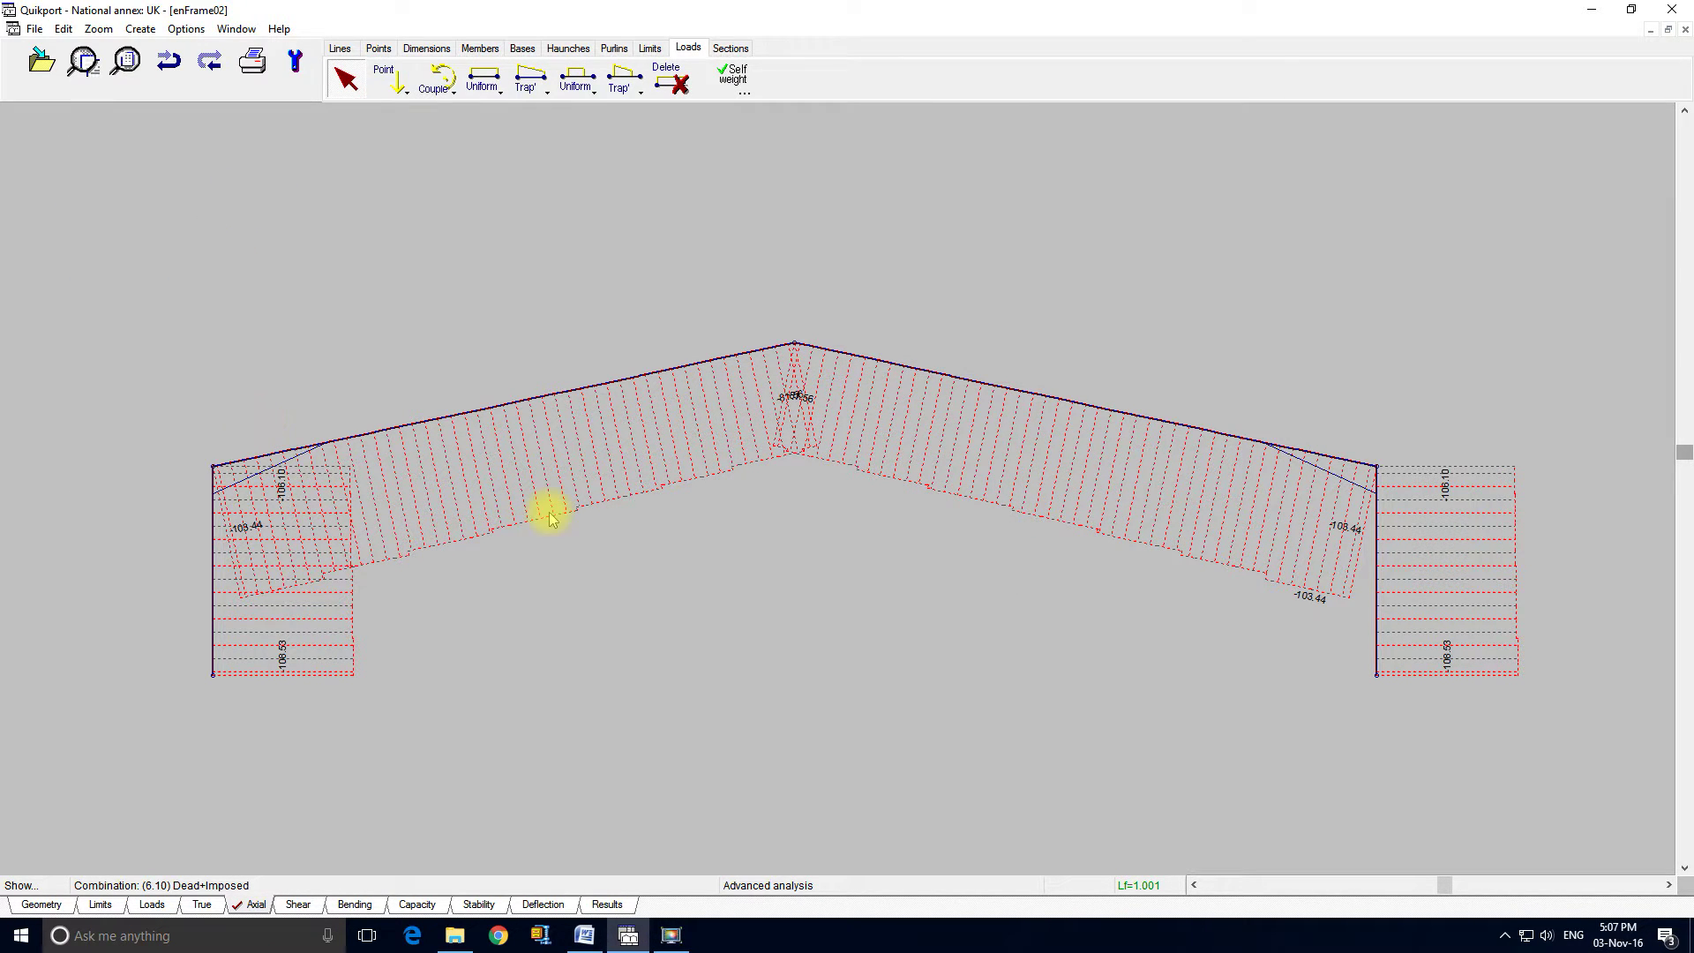
# Step: Show the shear and bending moment diagrams, then bending moments for (6.10) Dead+Wind1
pyautogui.click(302, 905)
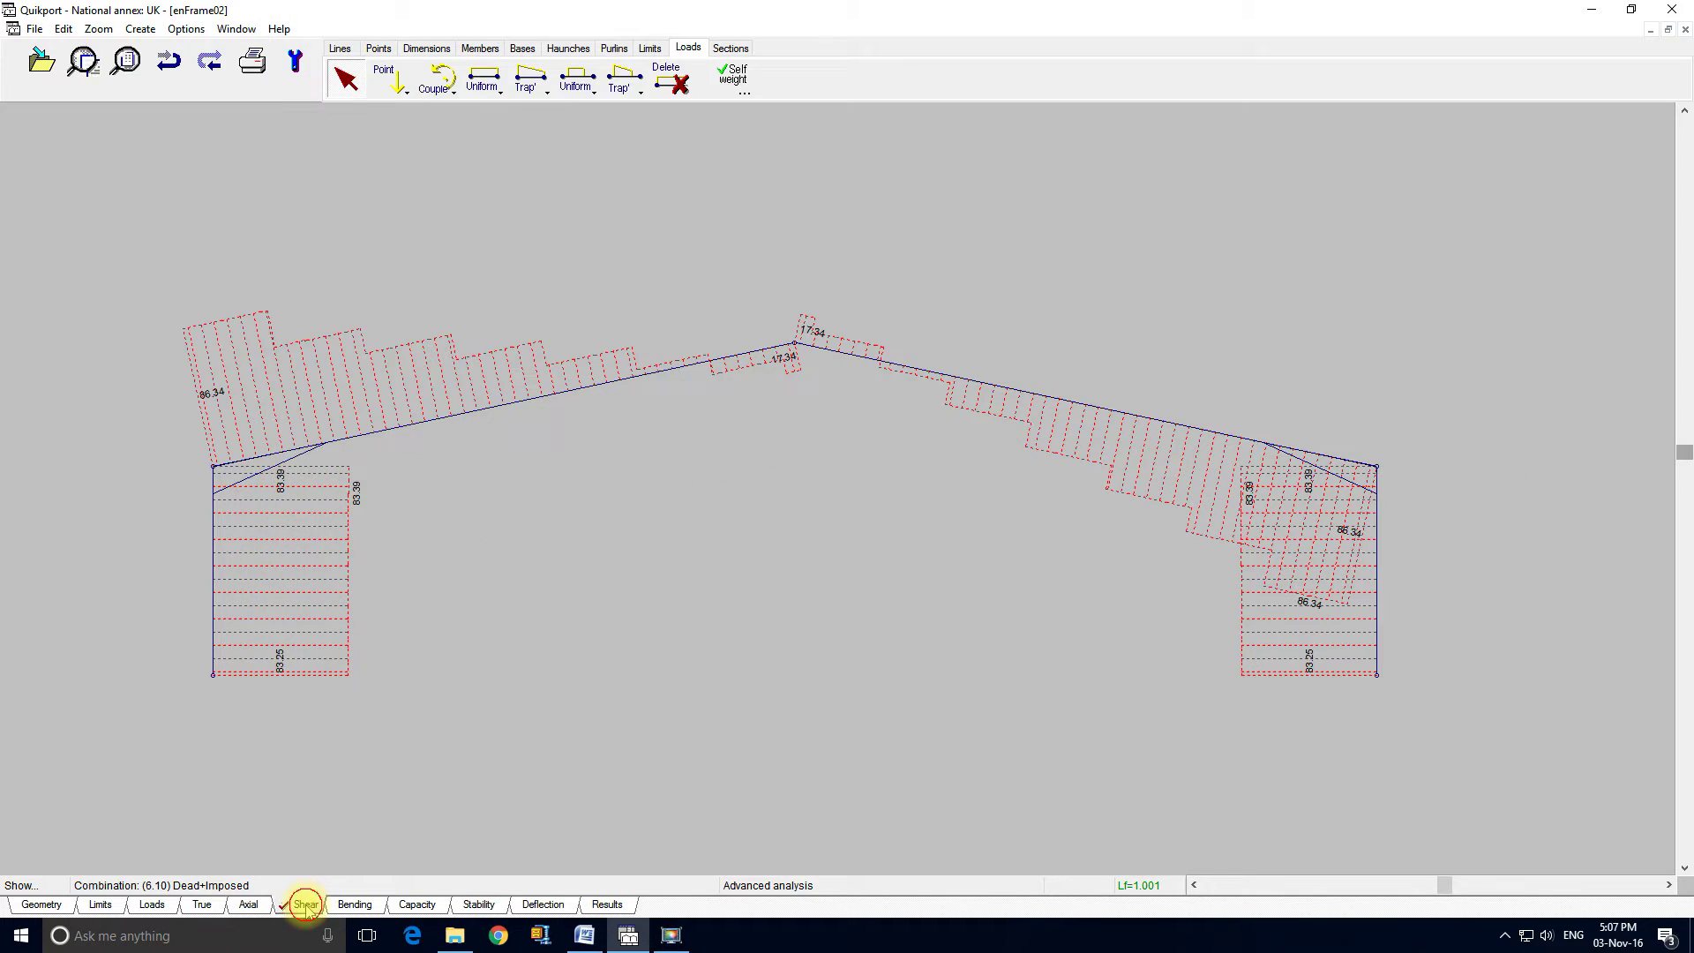
pyautogui.click(346, 906)
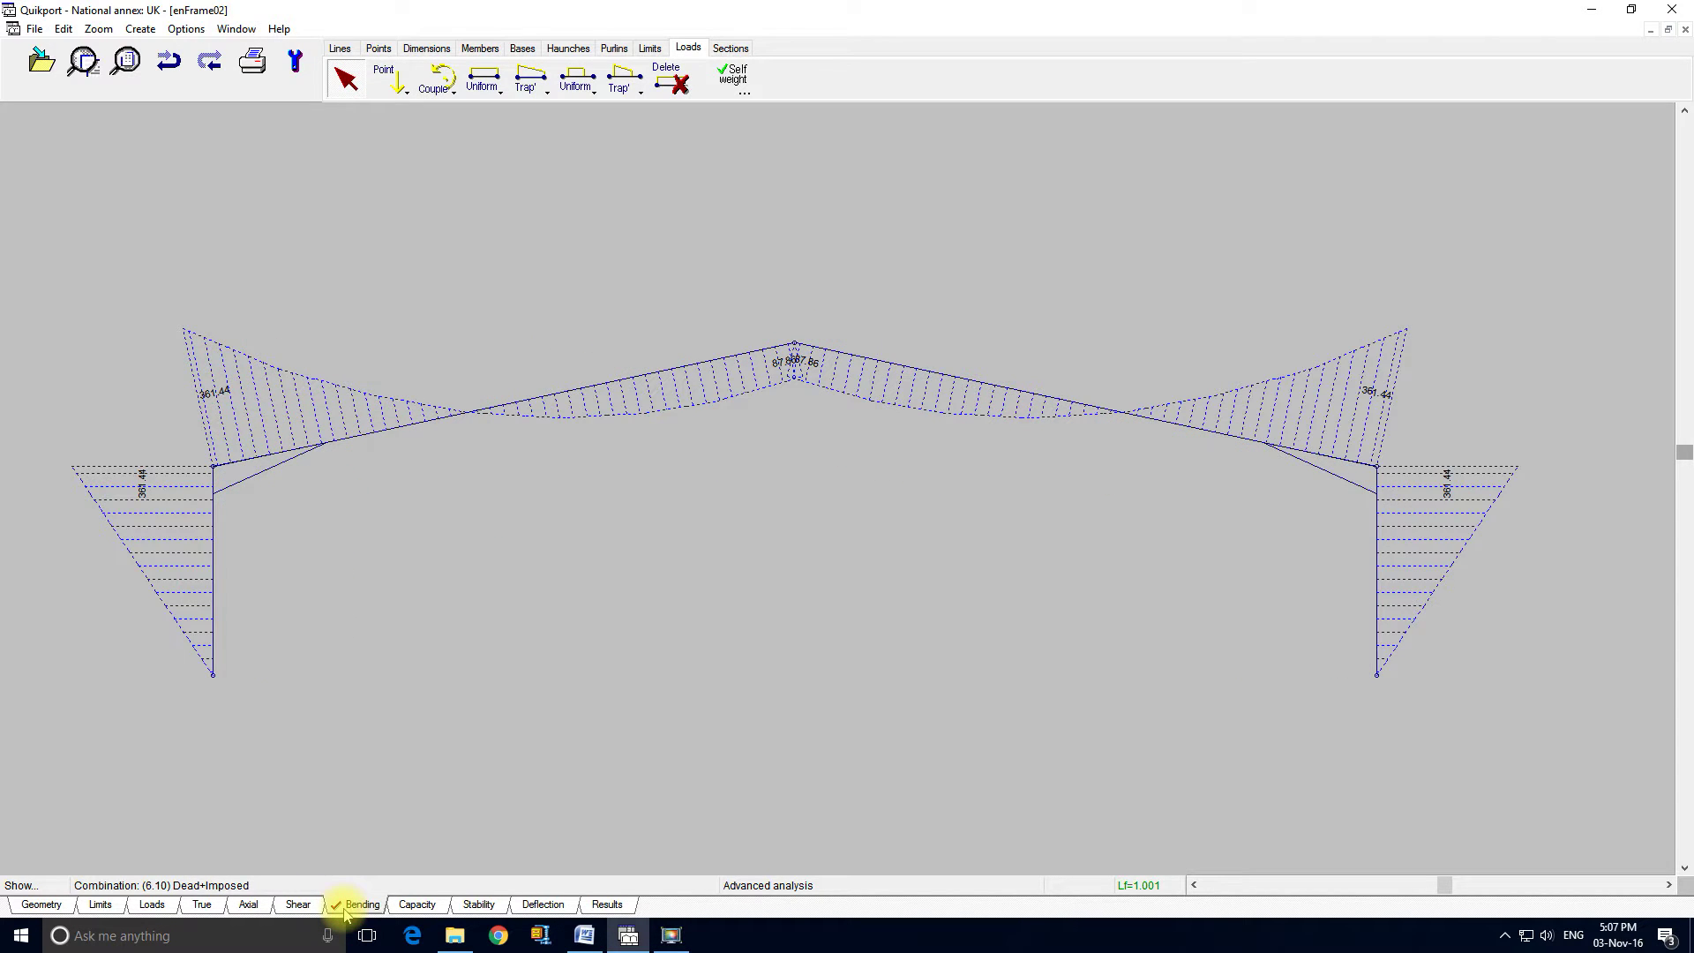
pyautogui.click(225, 885)
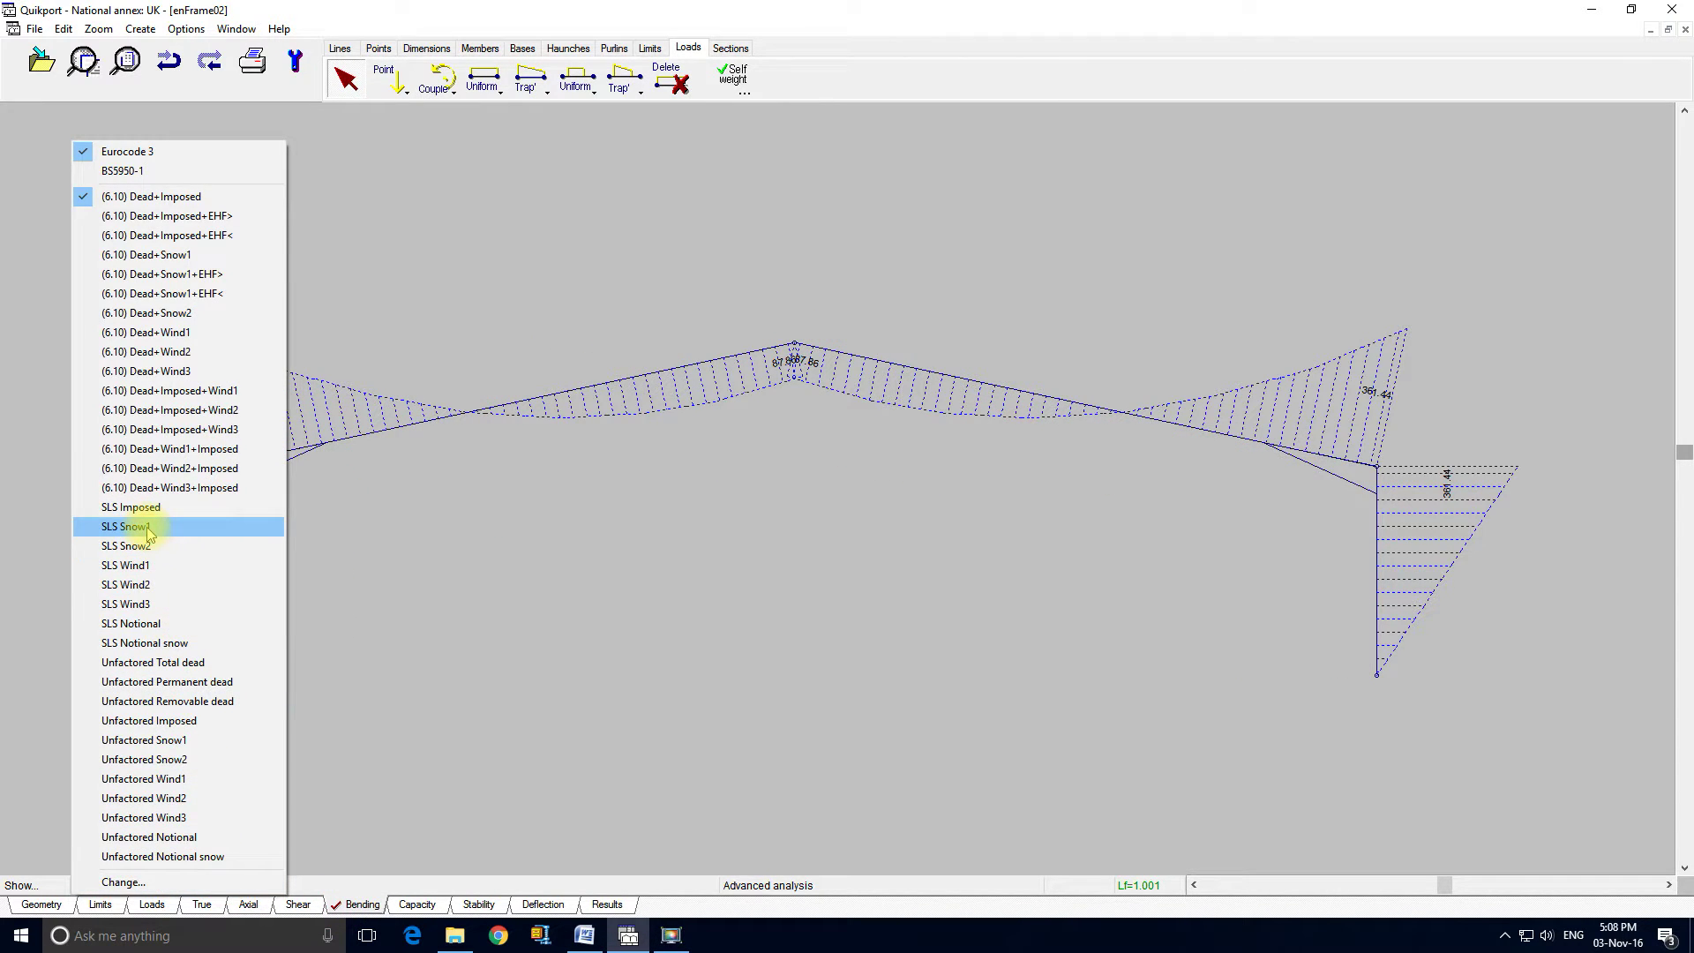
pyautogui.click(182, 333)
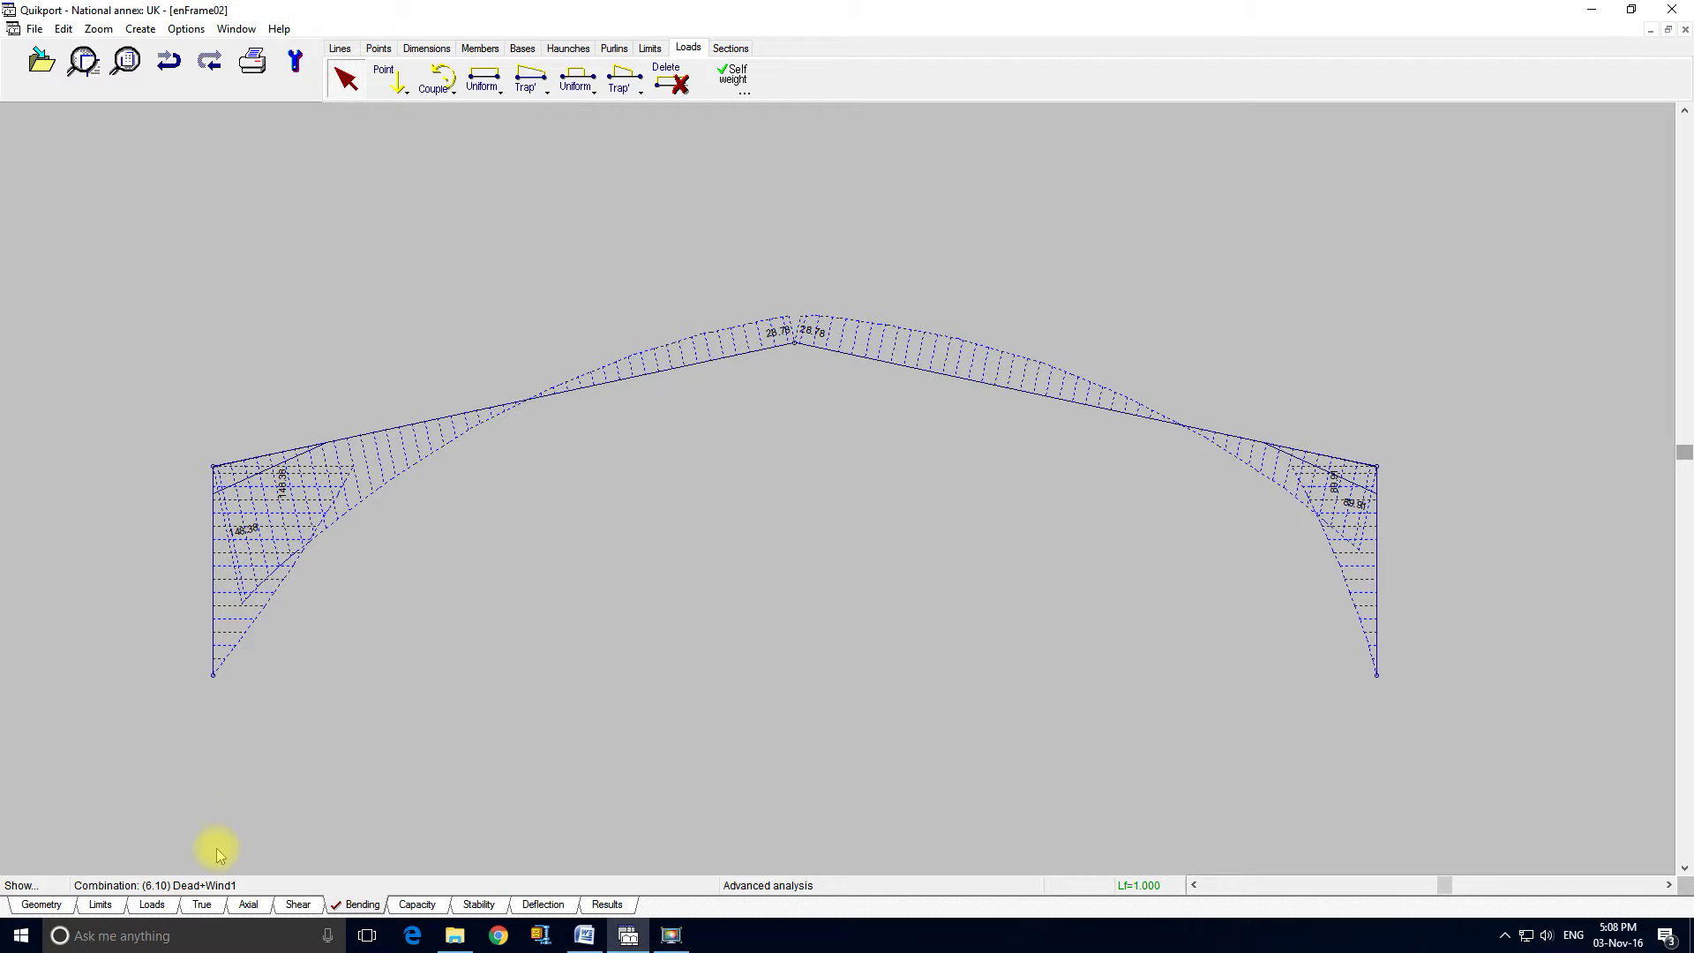
# Step: Return to (6.10) Dead+Imposed and show member capacity checks: unity 0.65 rafters, 0.81 columns
pyautogui.click(212, 885)
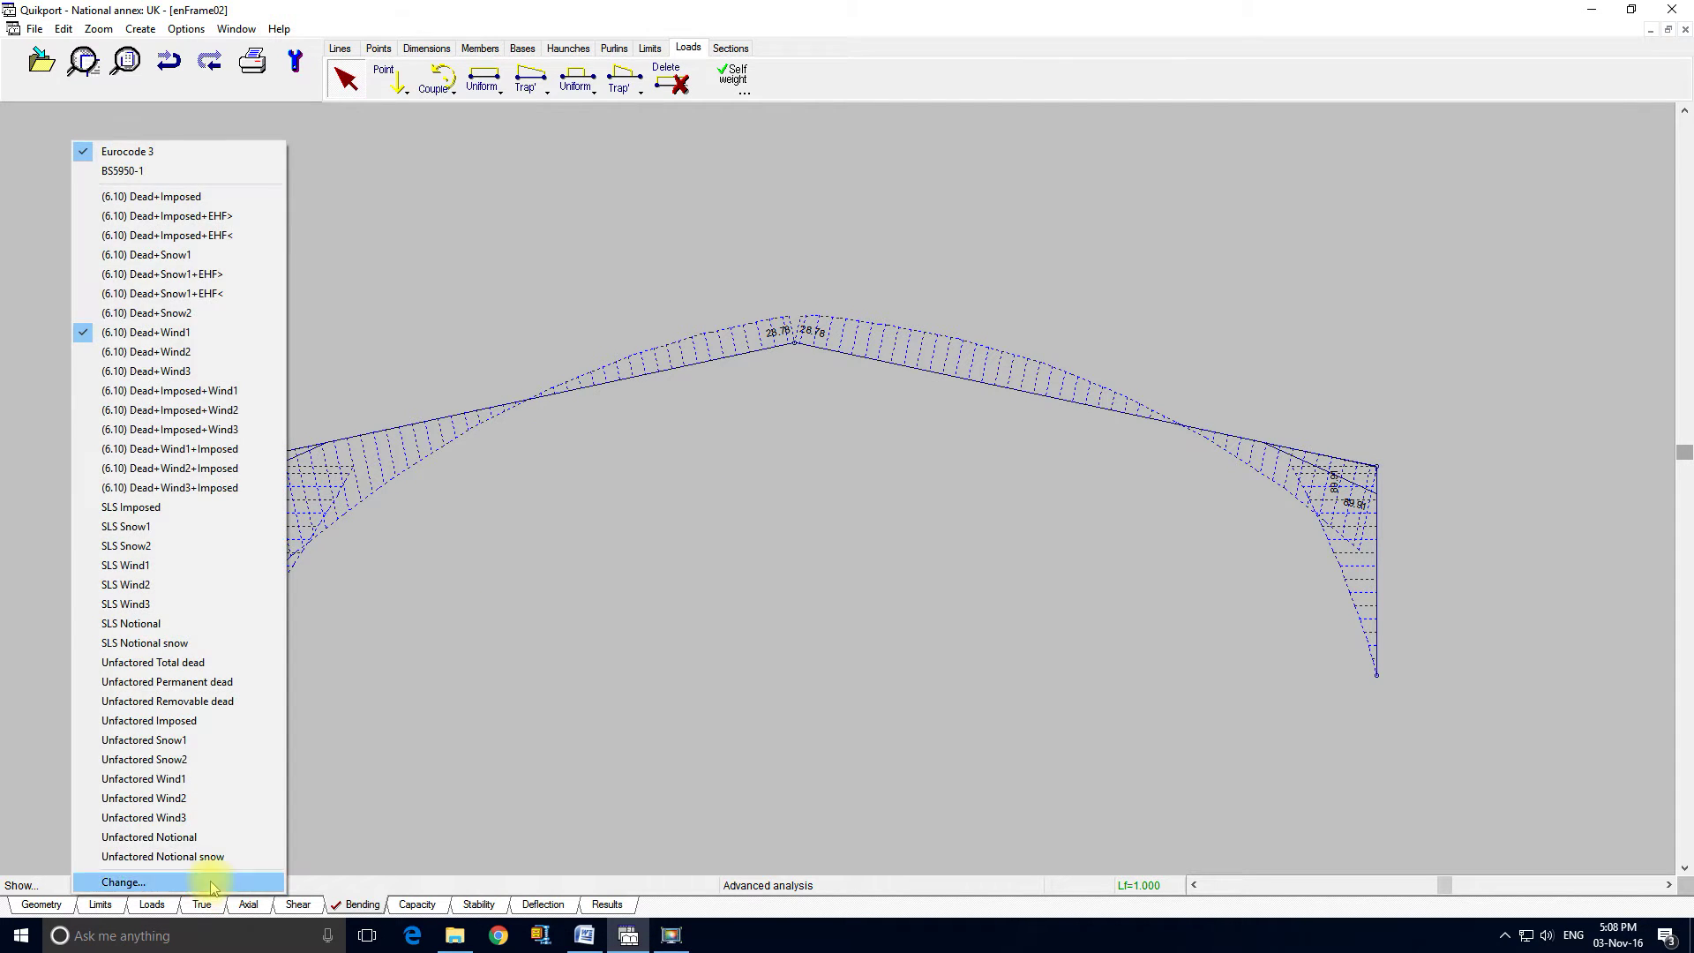
pyautogui.click(187, 198)
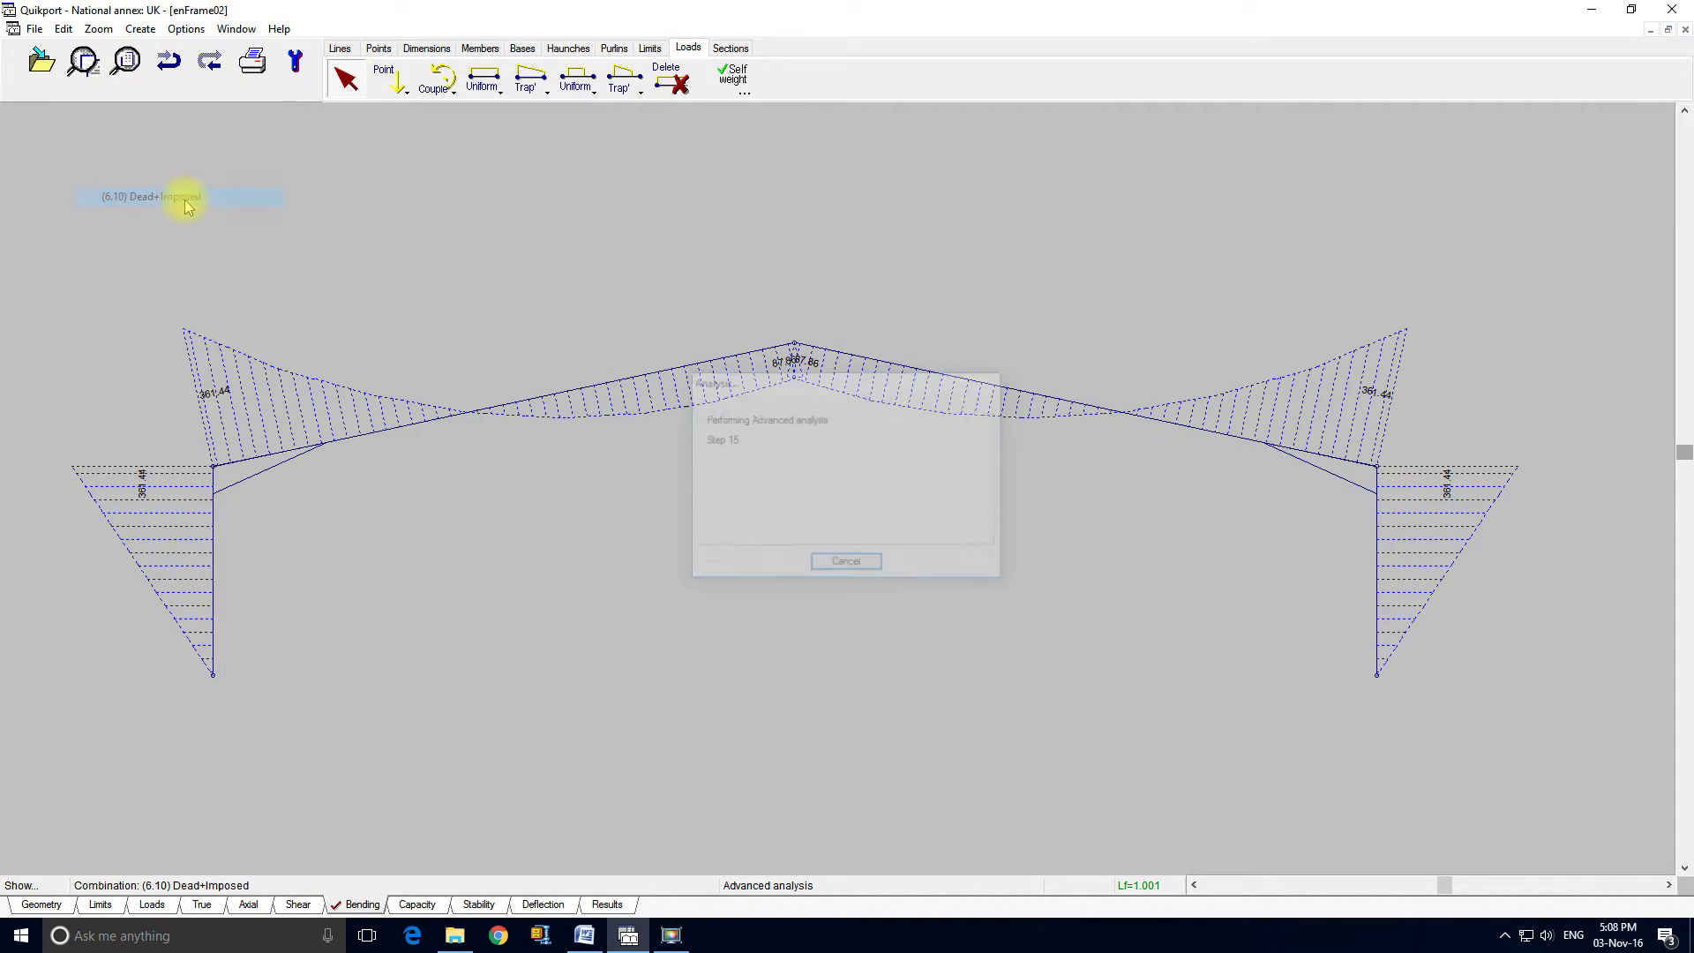
pyautogui.click(430, 910)
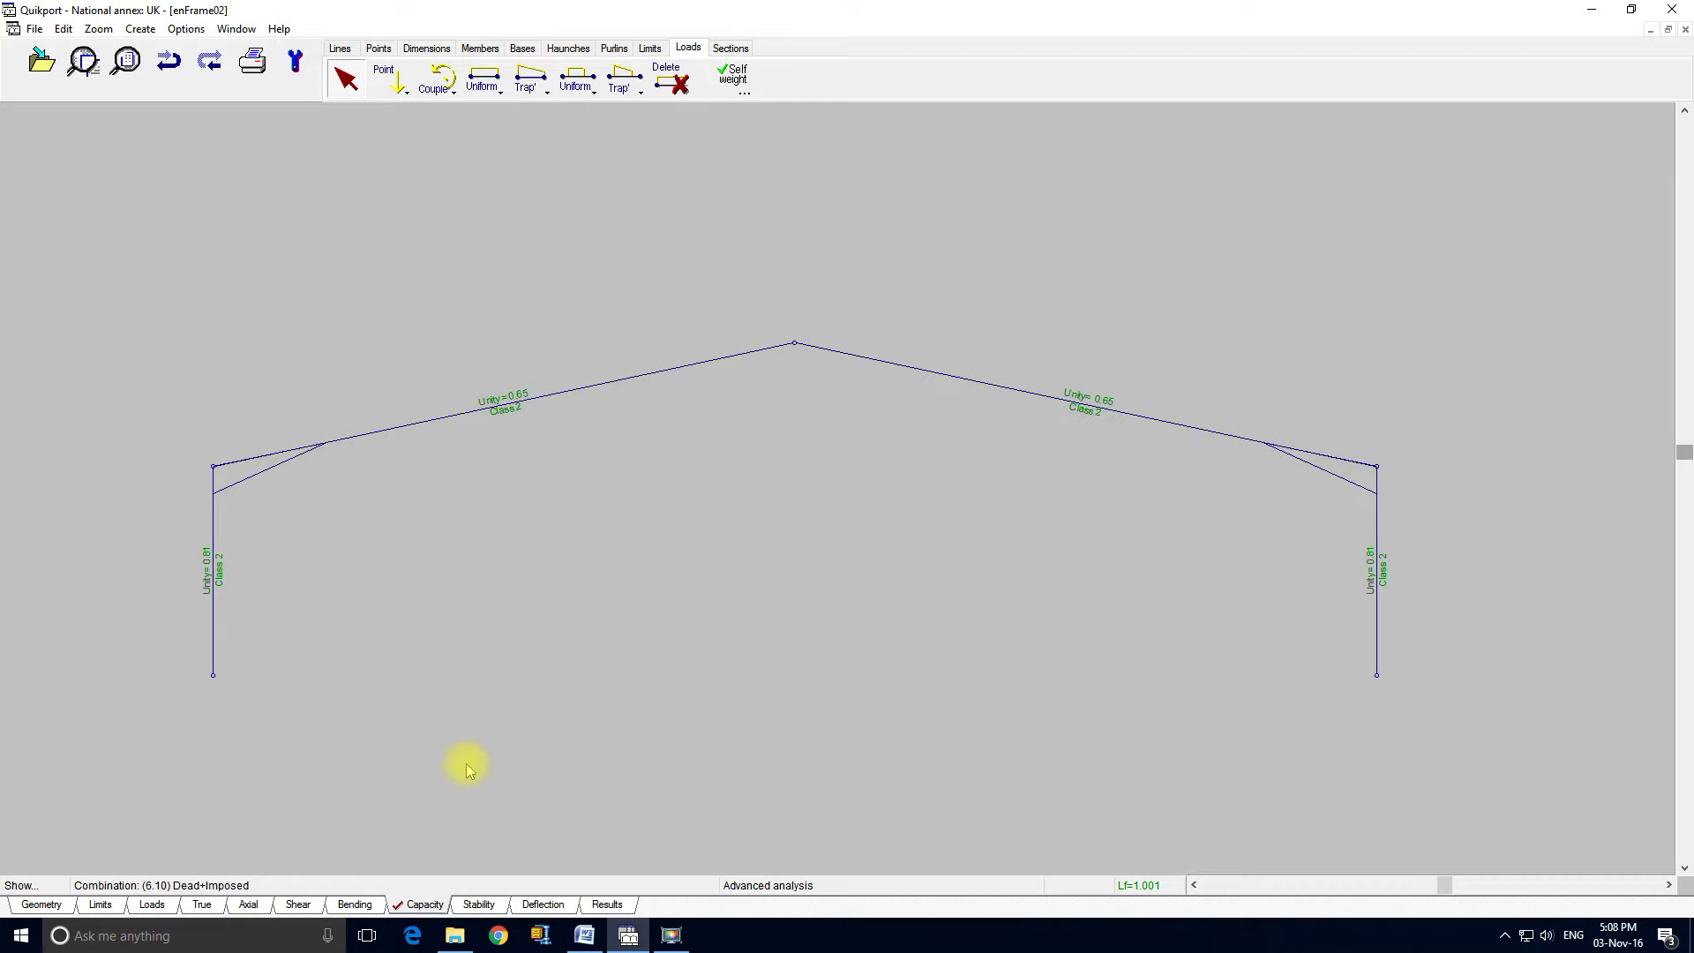
# Step: Show the stability restraint layout, toggling left rafter and column purlin stays off and back on
pyautogui.click(479, 904)
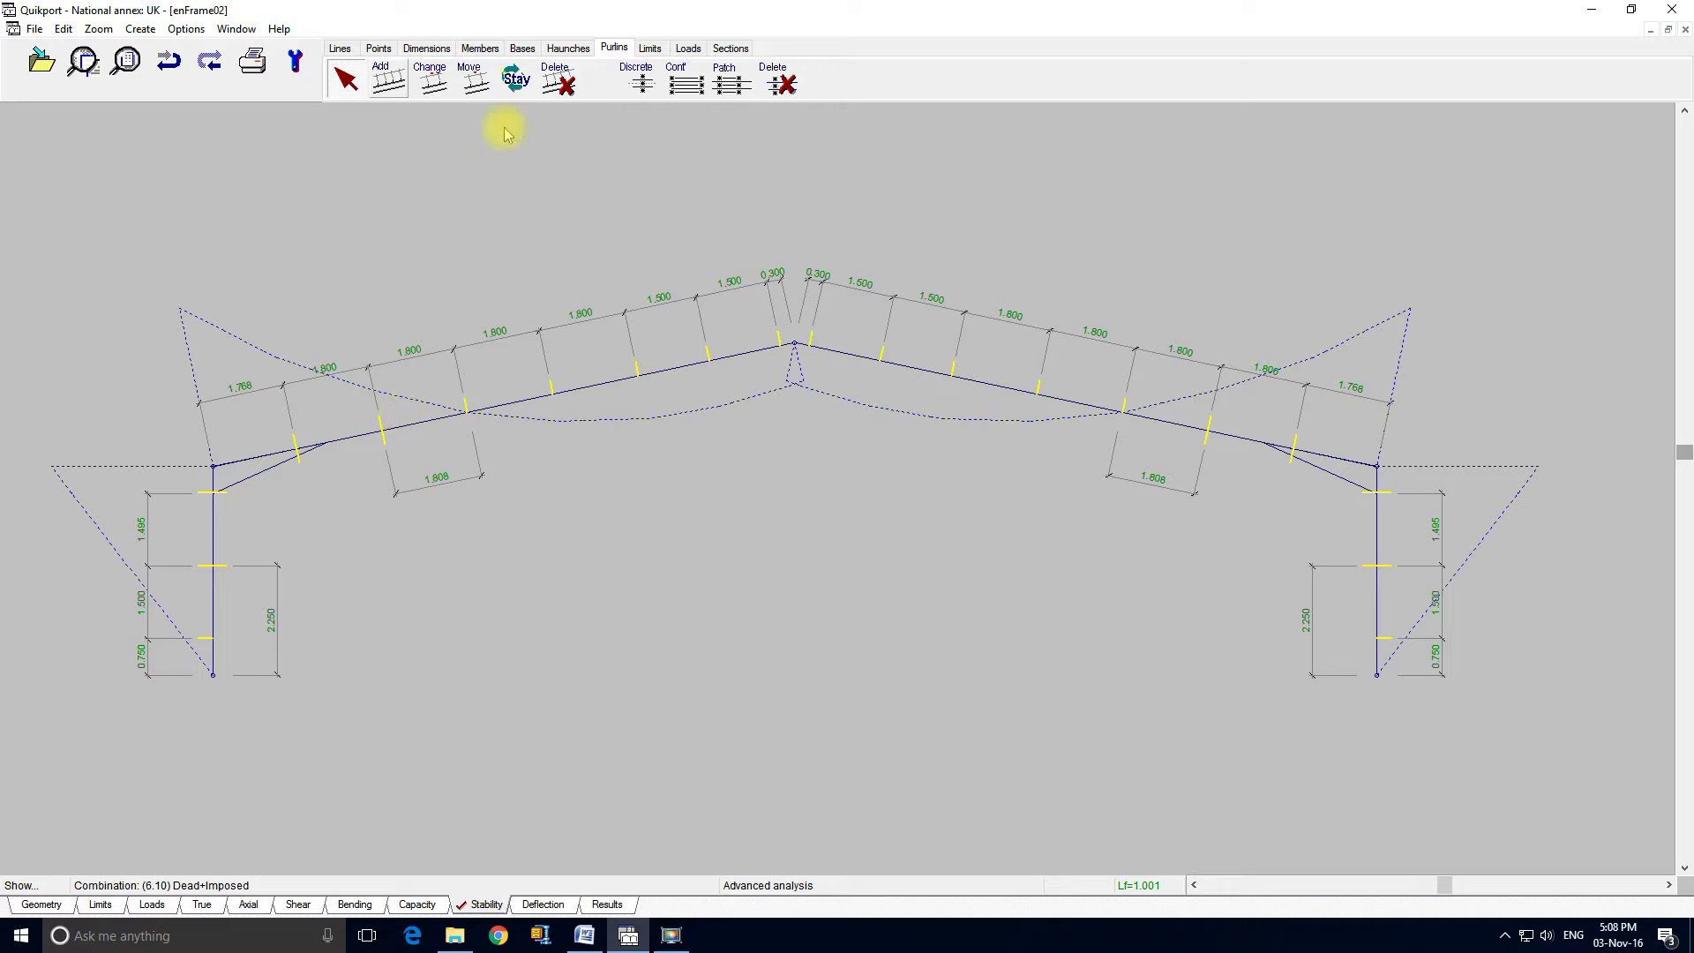
pyautogui.click(514, 83)
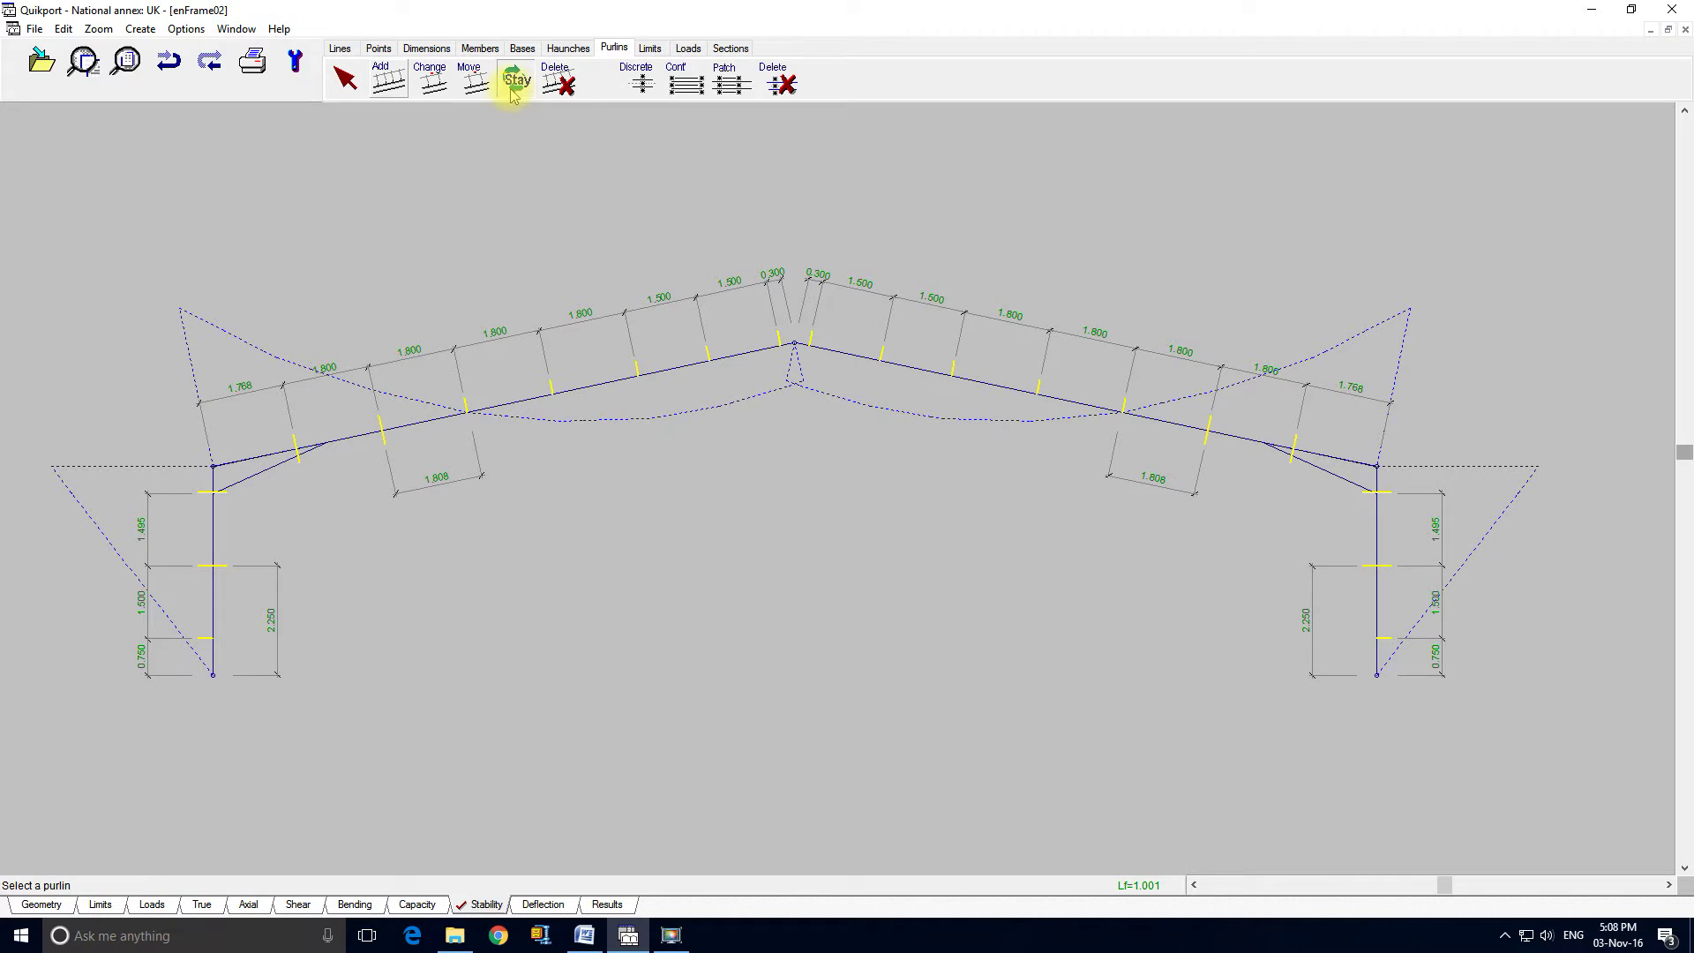
pyautogui.click(390, 436)
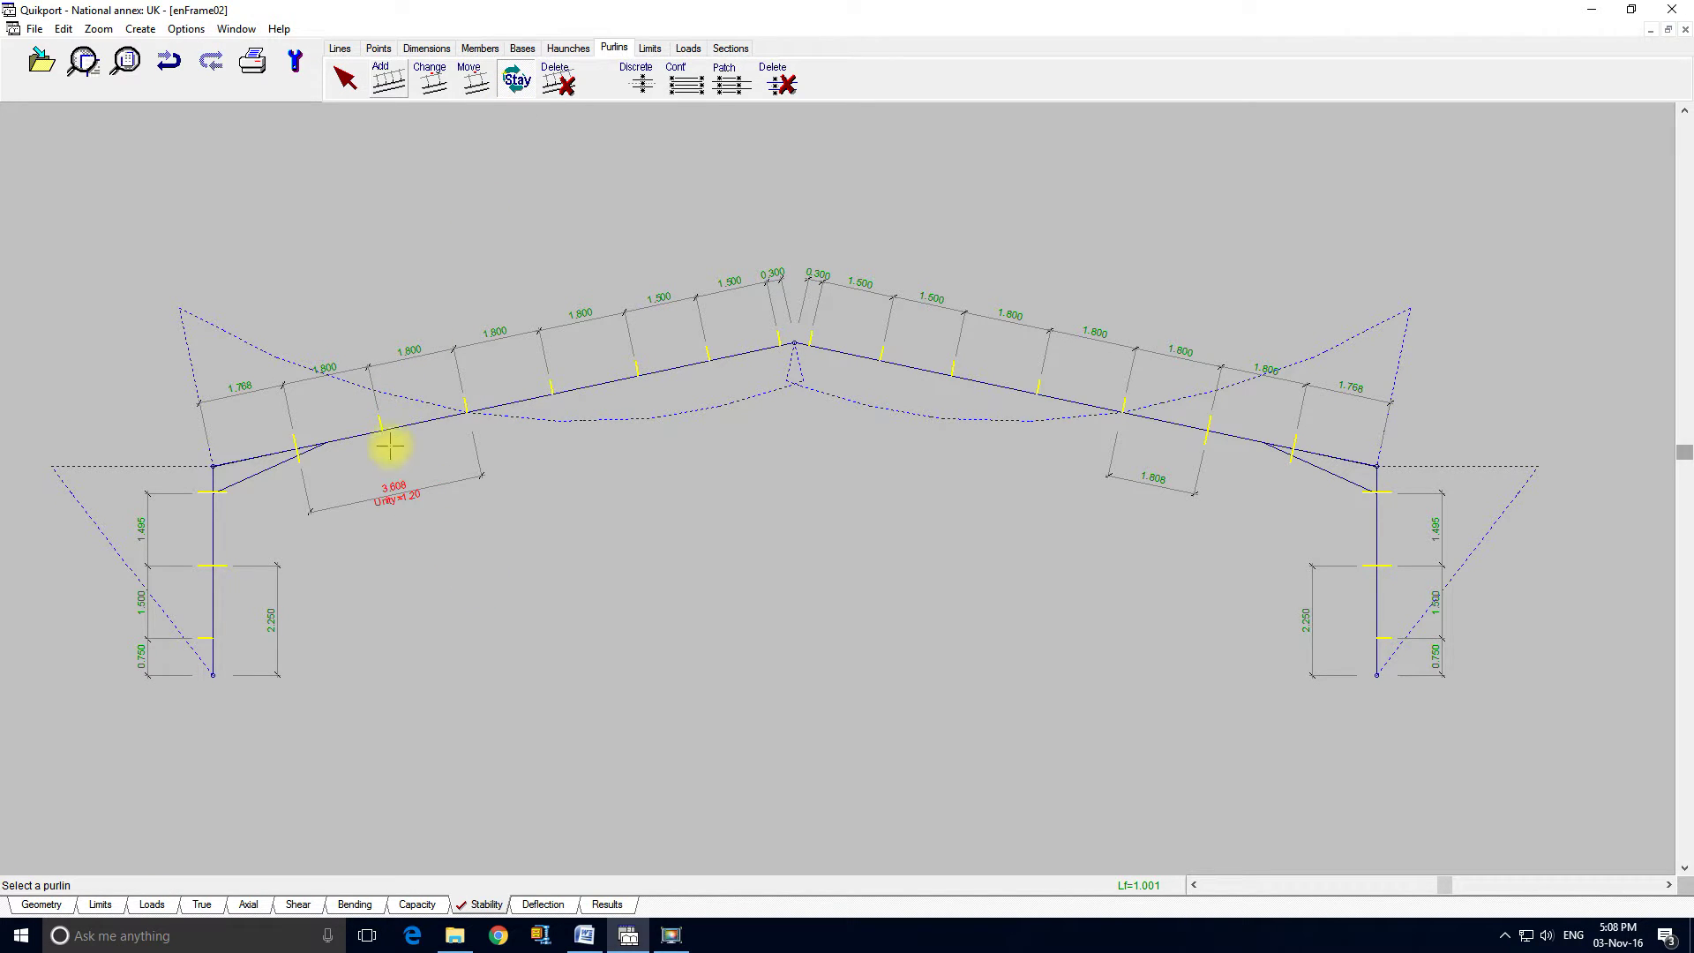
pyautogui.click(389, 438)
pyautogui.click(303, 475)
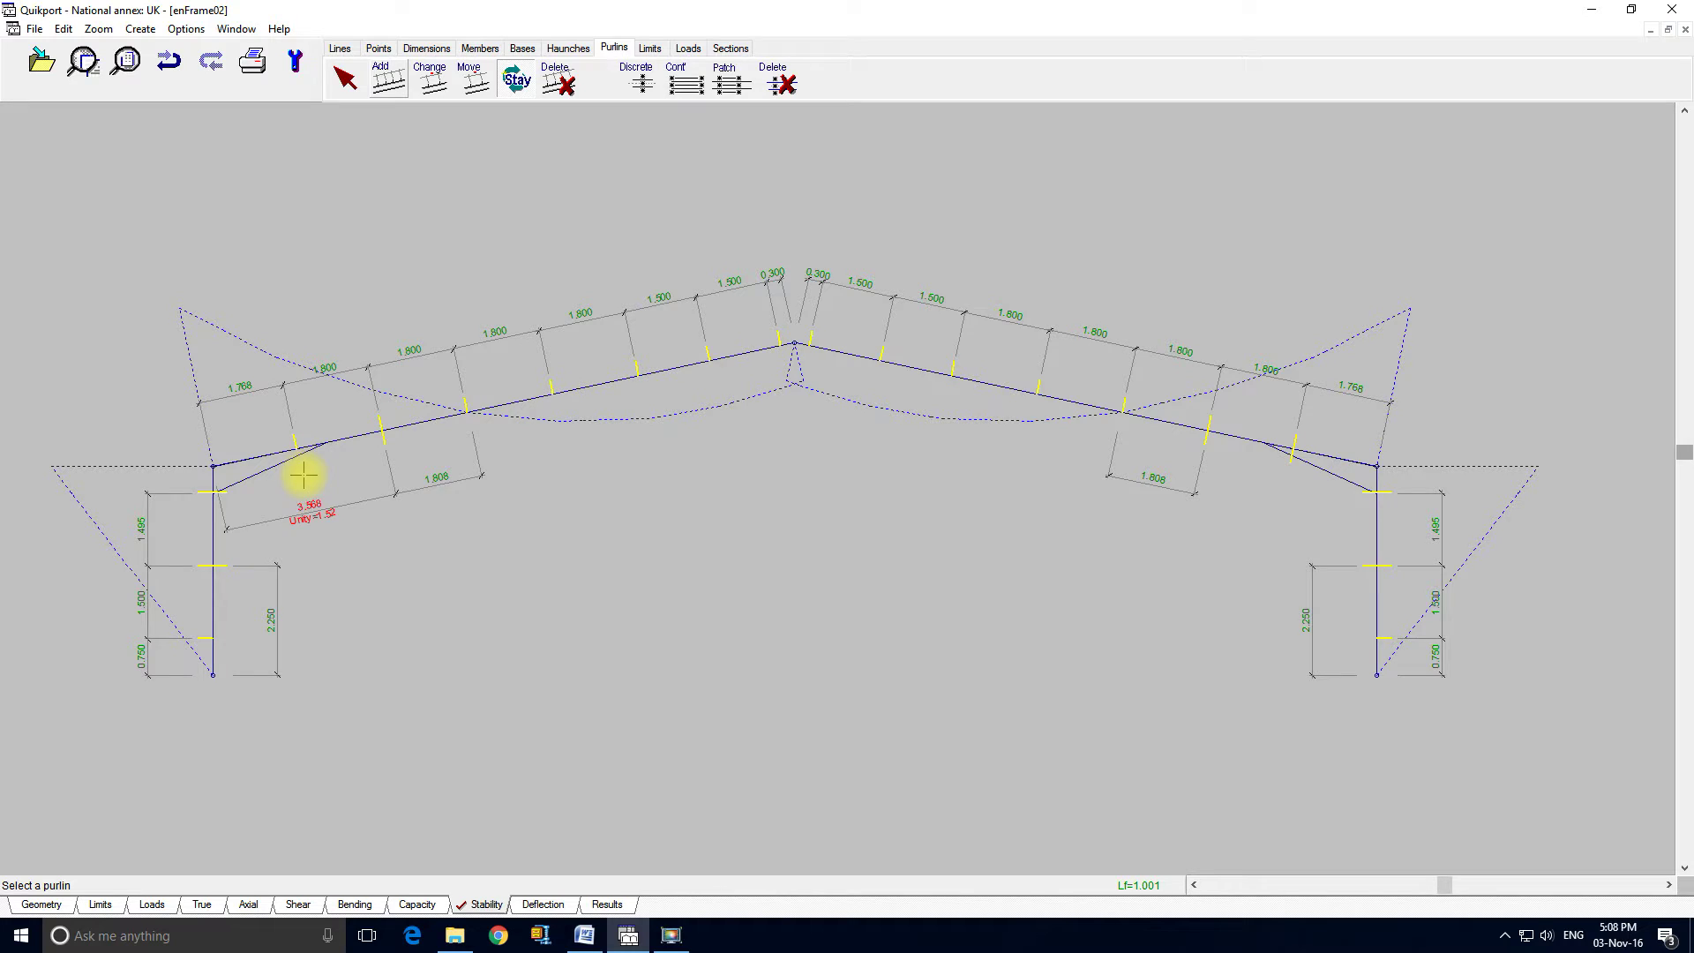
pyautogui.click(304, 476)
pyautogui.click(238, 562)
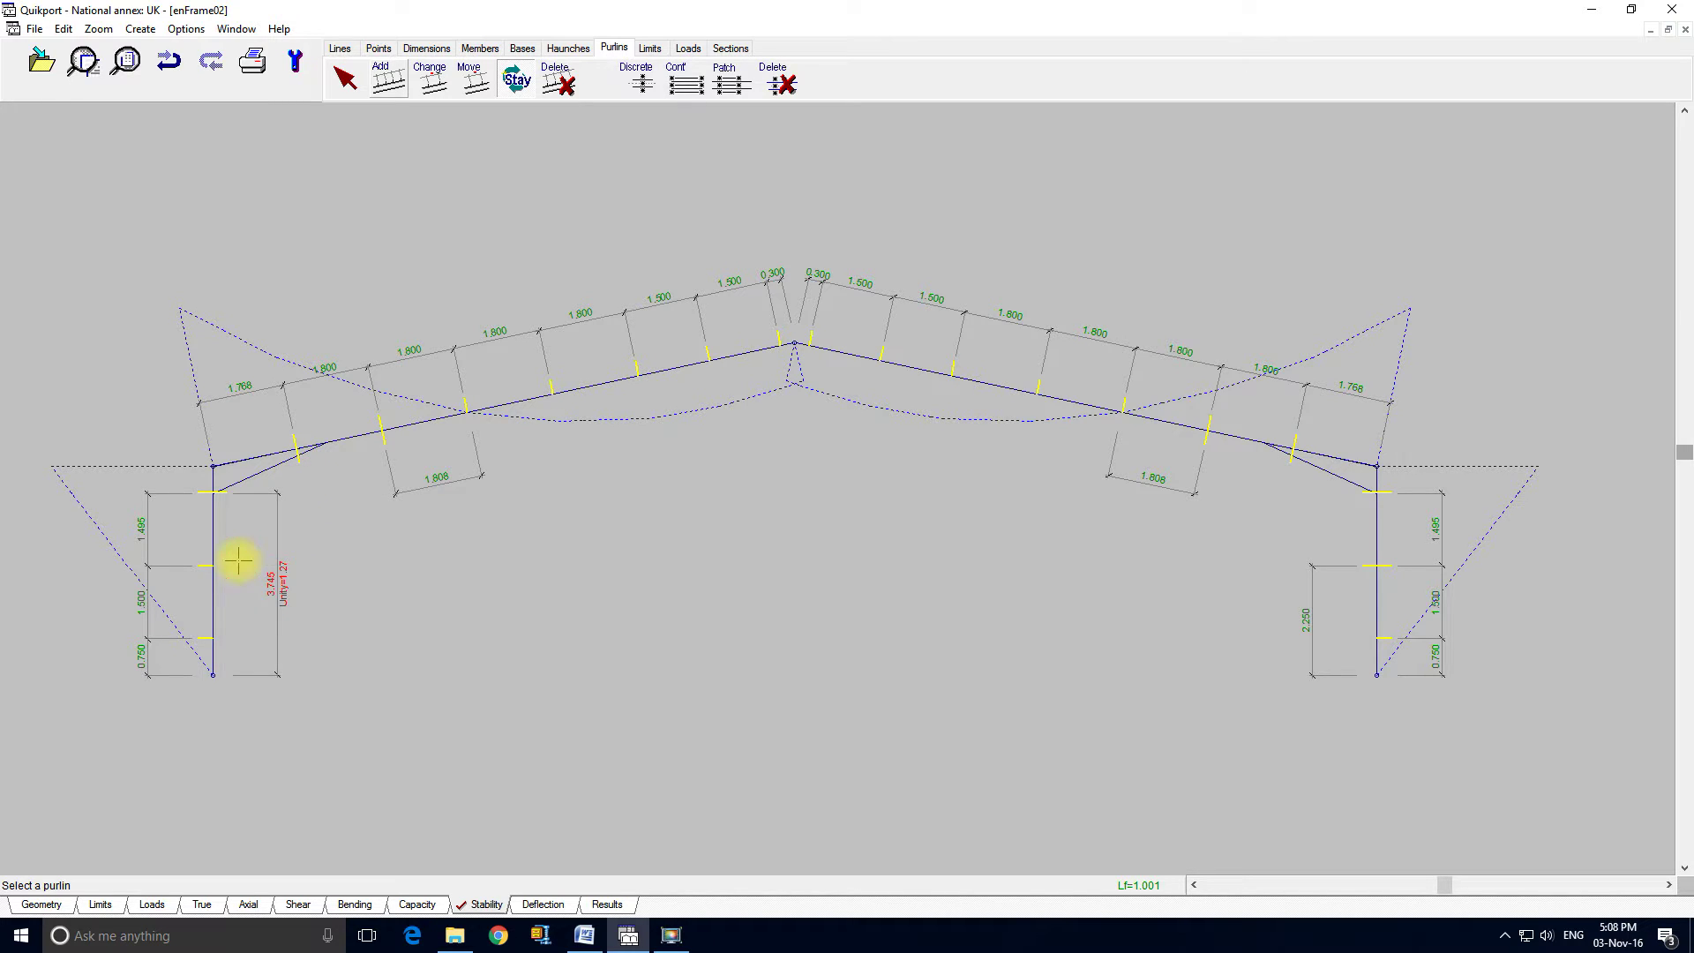
pyautogui.click(237, 562)
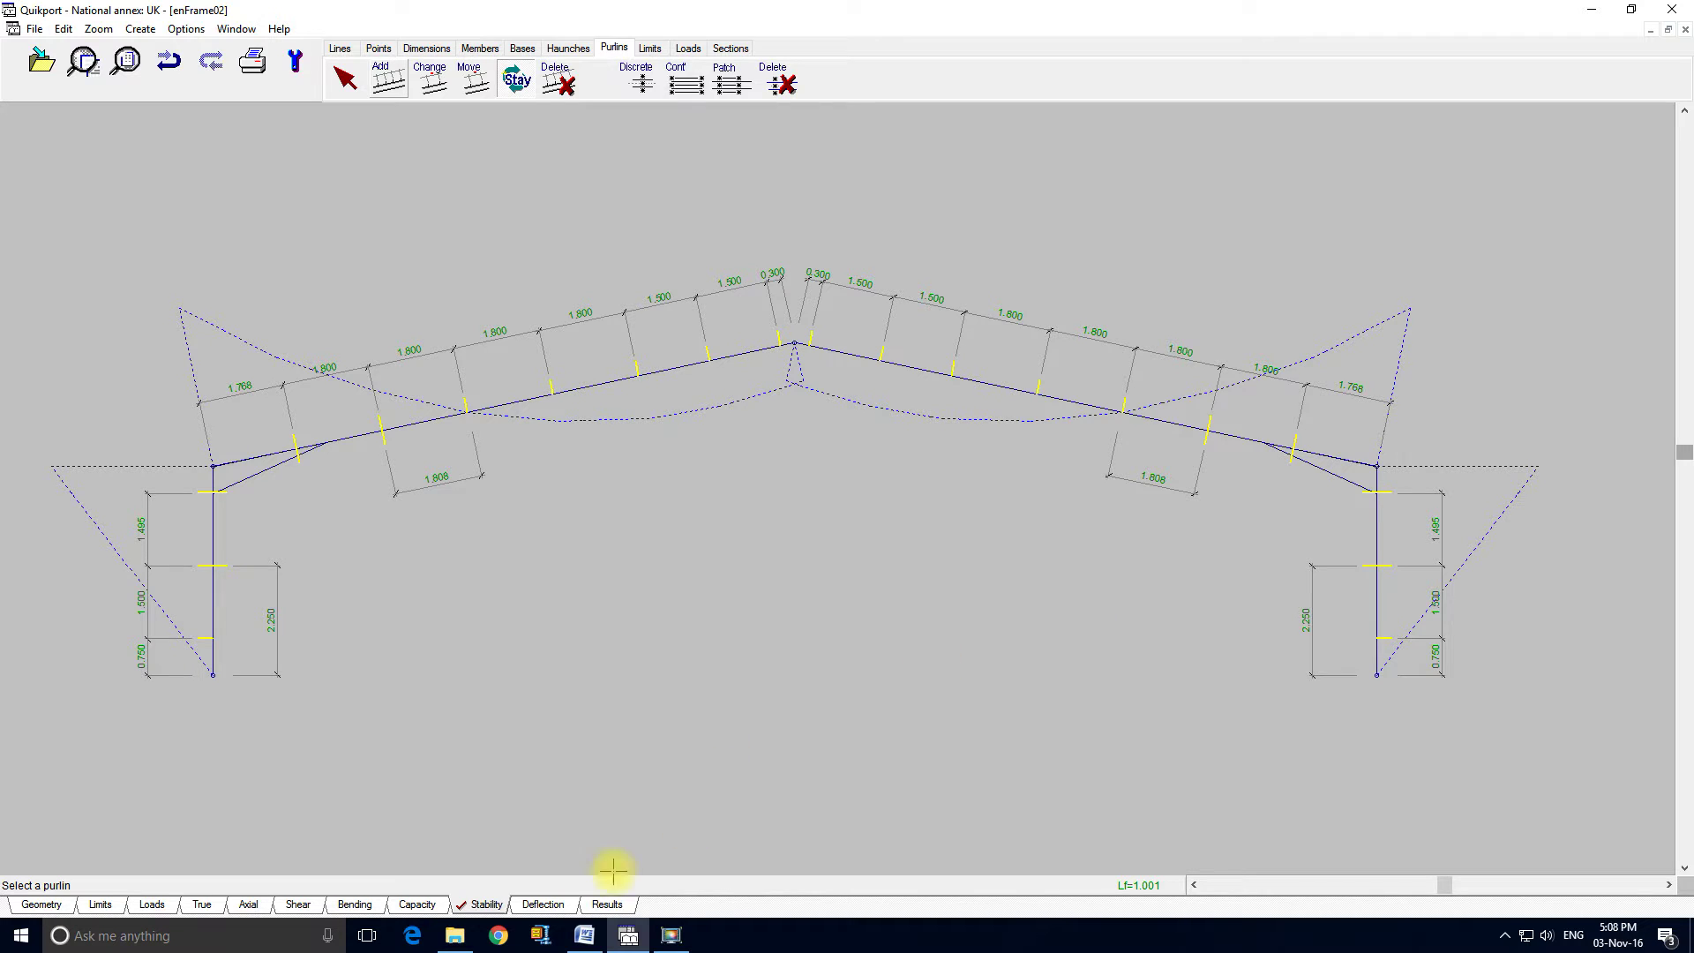
# Step: Show SLS Imposed deflections: 63 mm at the apex and 11 mm at each eaves
pyautogui.click(548, 905)
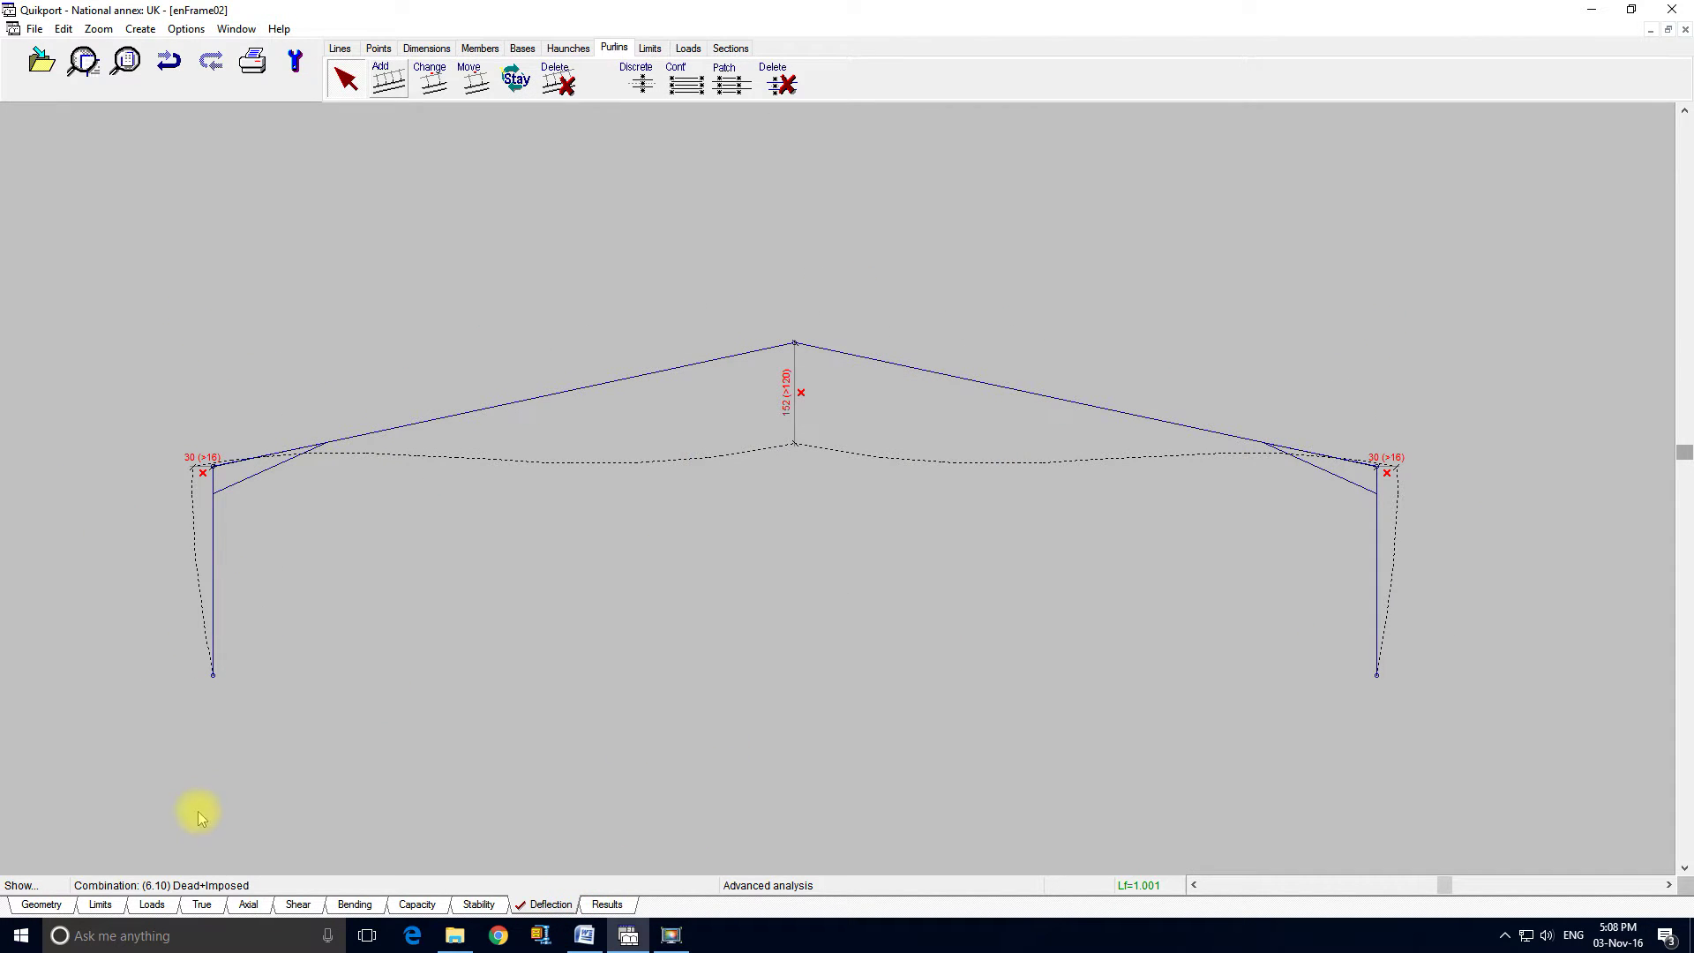
pyautogui.click(183, 885)
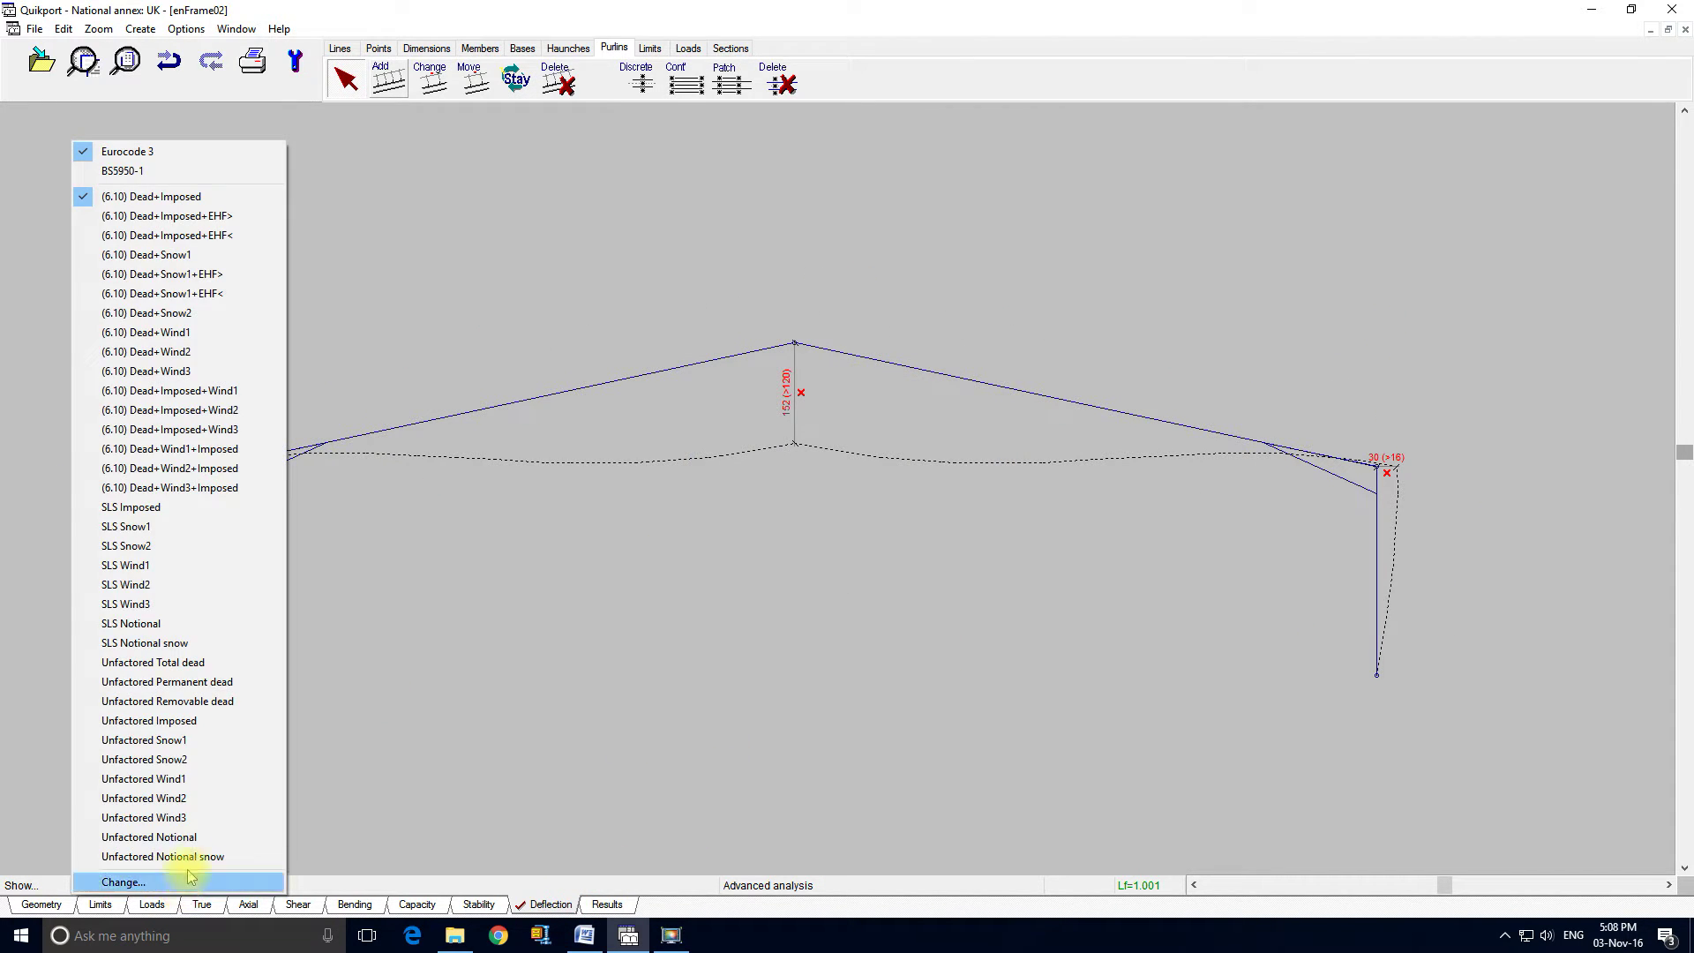
pyautogui.click(206, 513)
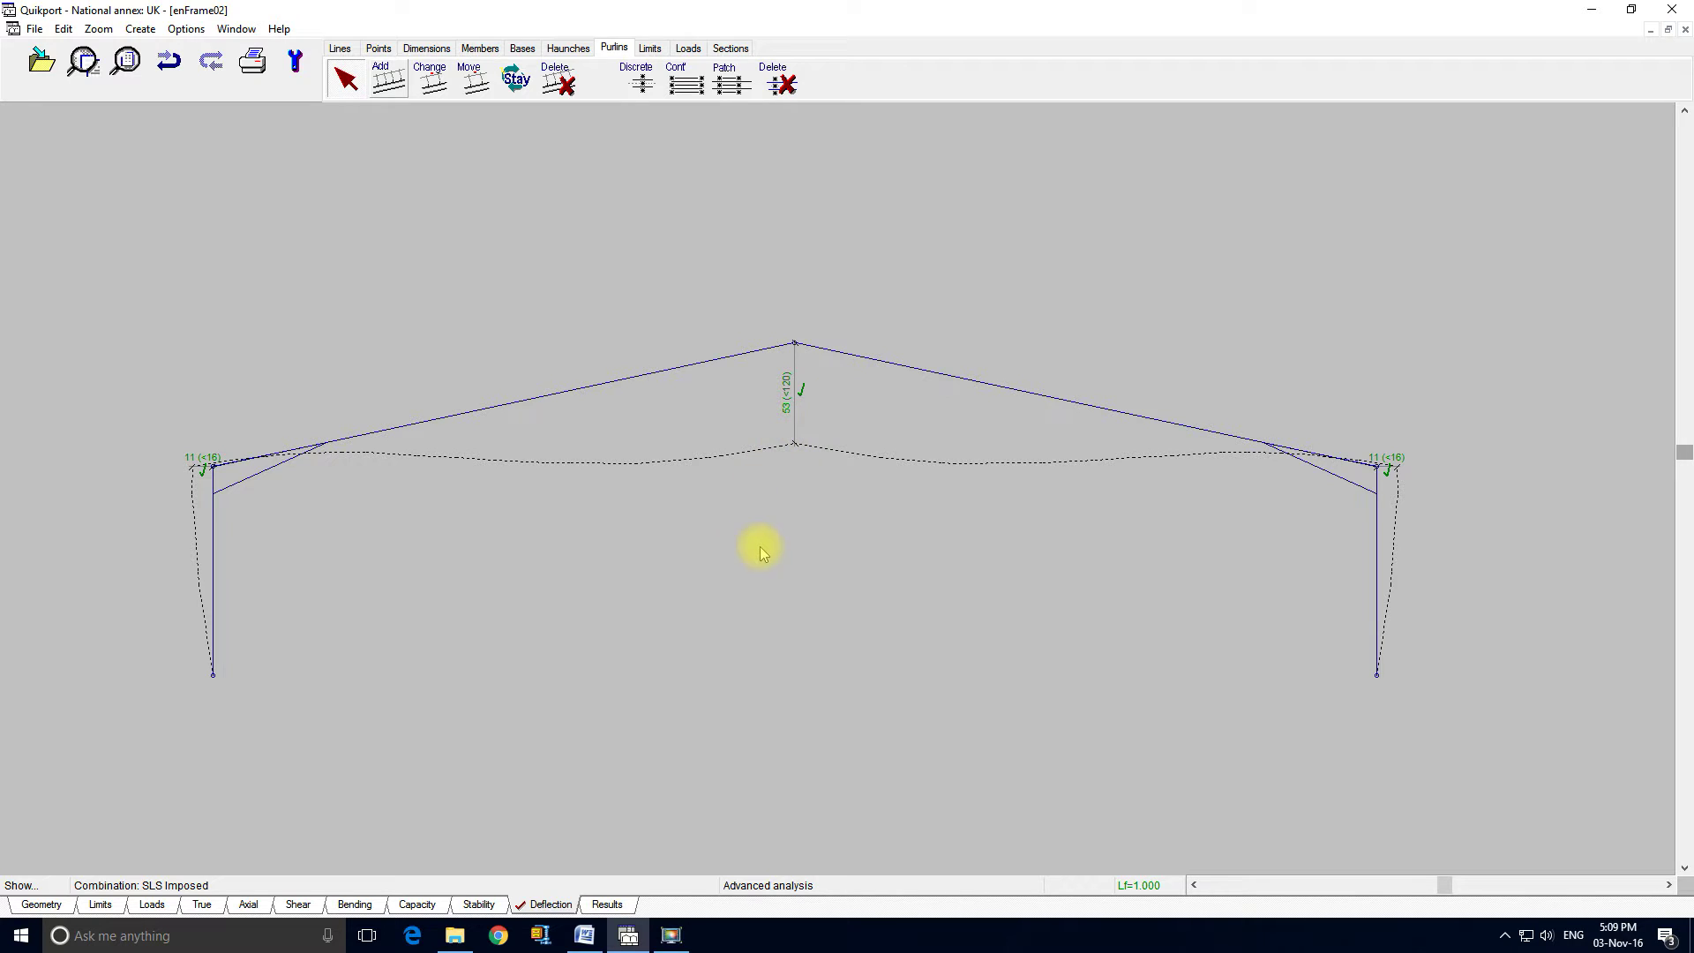
# Step: Generate the results report, confirming the report header details
pyautogui.click(589, 904)
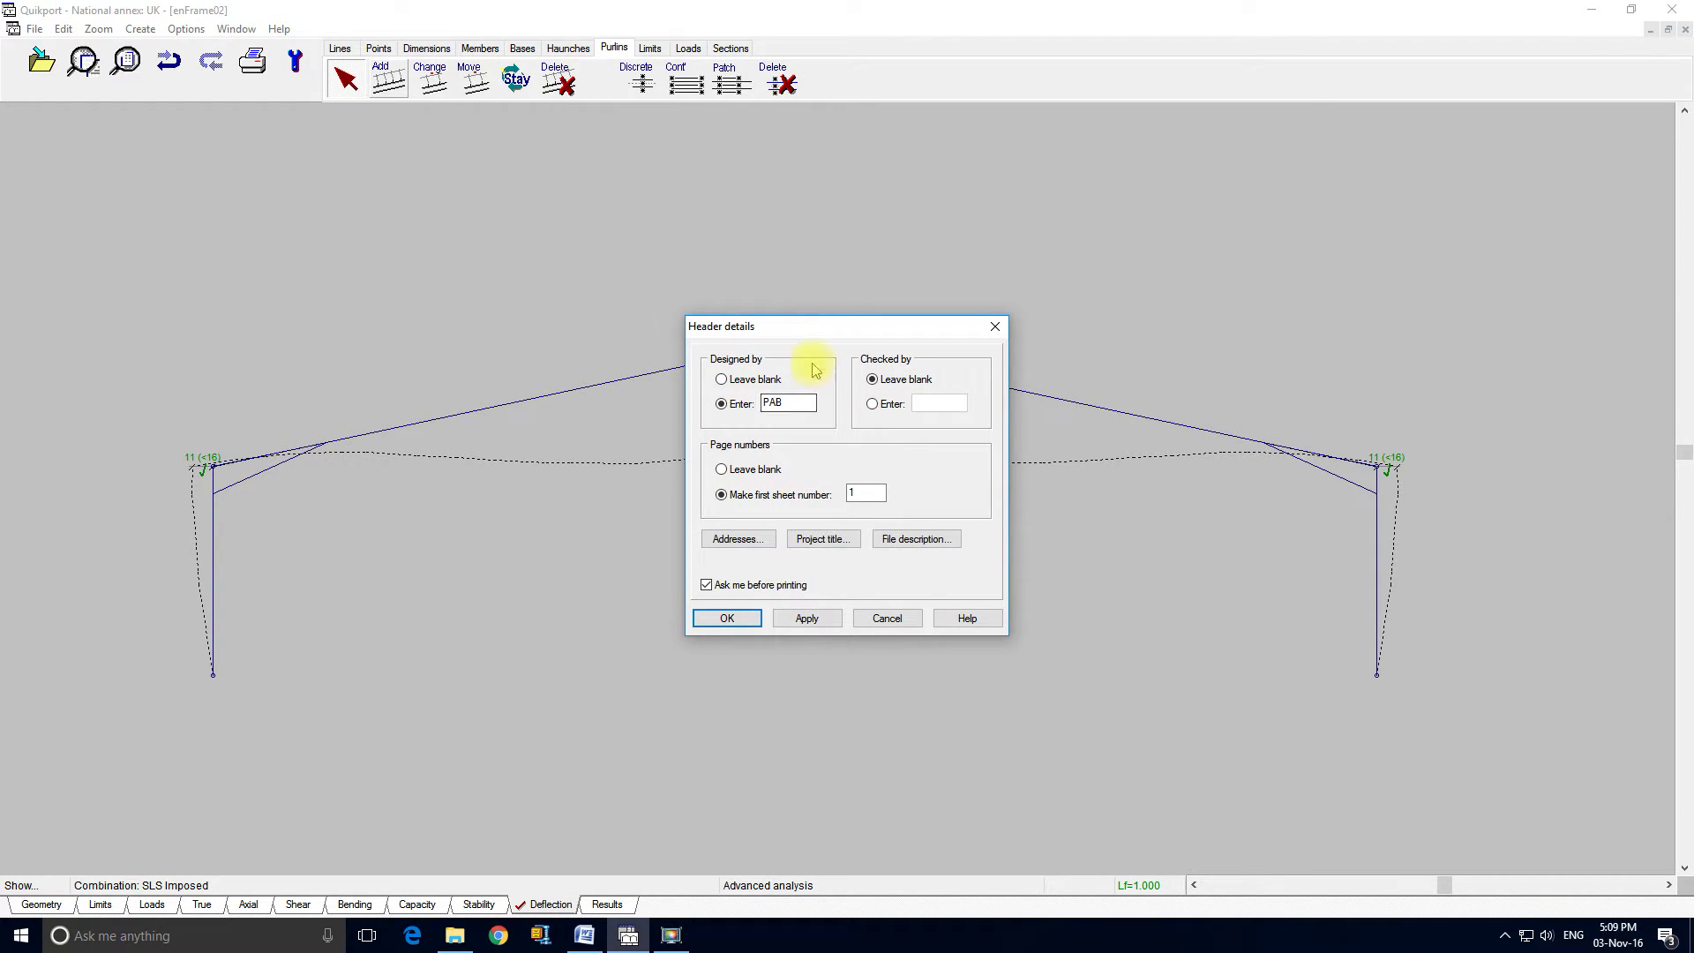
pyautogui.click(810, 402)
pyautogui.click(750, 618)
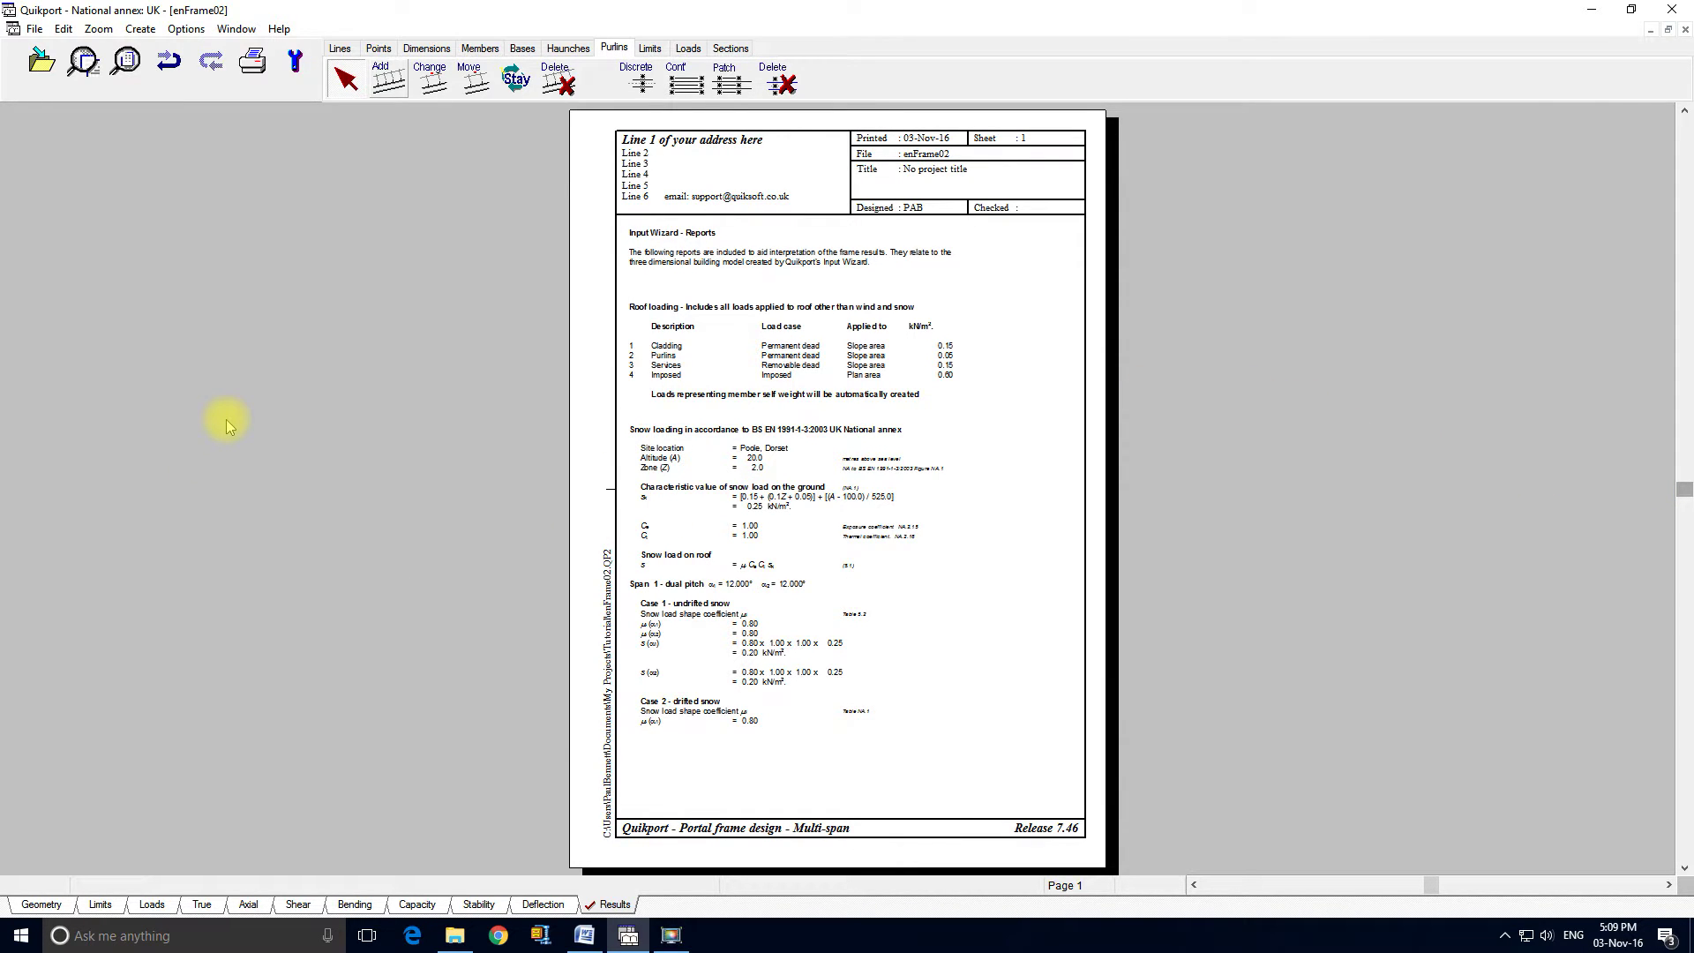
# Step: Page through the report from load tables and reactions back to the frame loading drawings
pyautogui.press('pagedown')
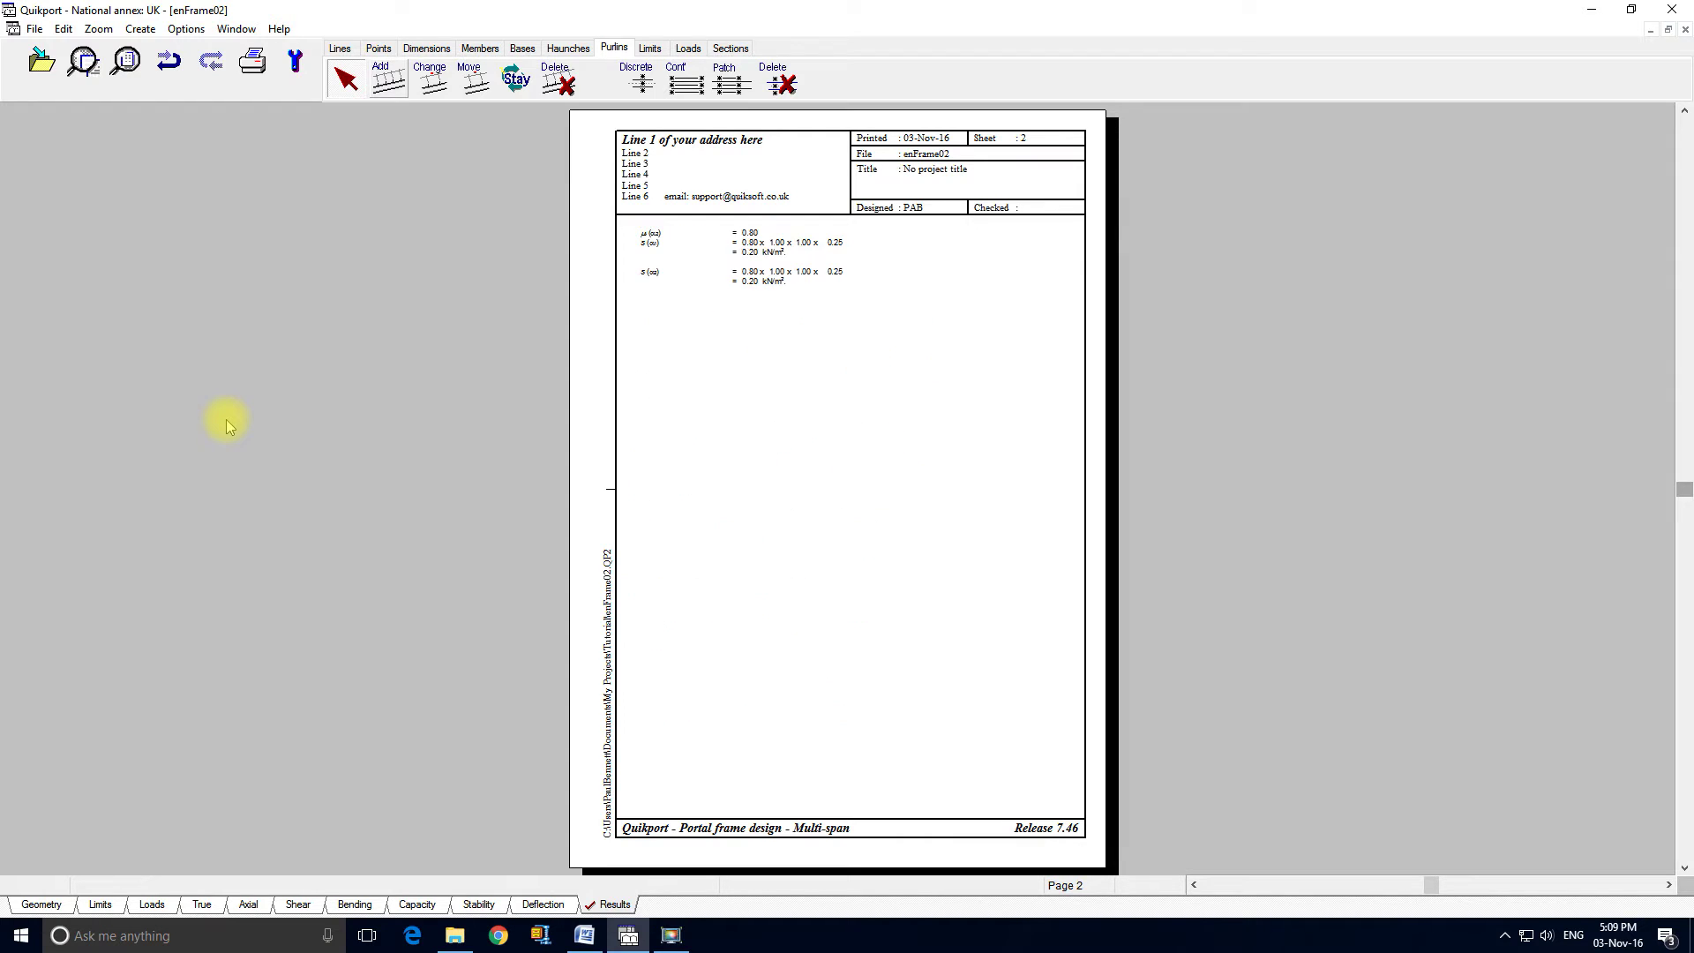
pyautogui.press('pagedown')
pyautogui.press('pagedown')
pyautogui.press('pagedown')
pyautogui.press('pagedown')
pyautogui.press('pagedown')
pyautogui.press('pagedown')
pyautogui.press('pagedown')
pyautogui.press('pagedown')
pyautogui.press('pagedown')
pyautogui.press('pagedown')
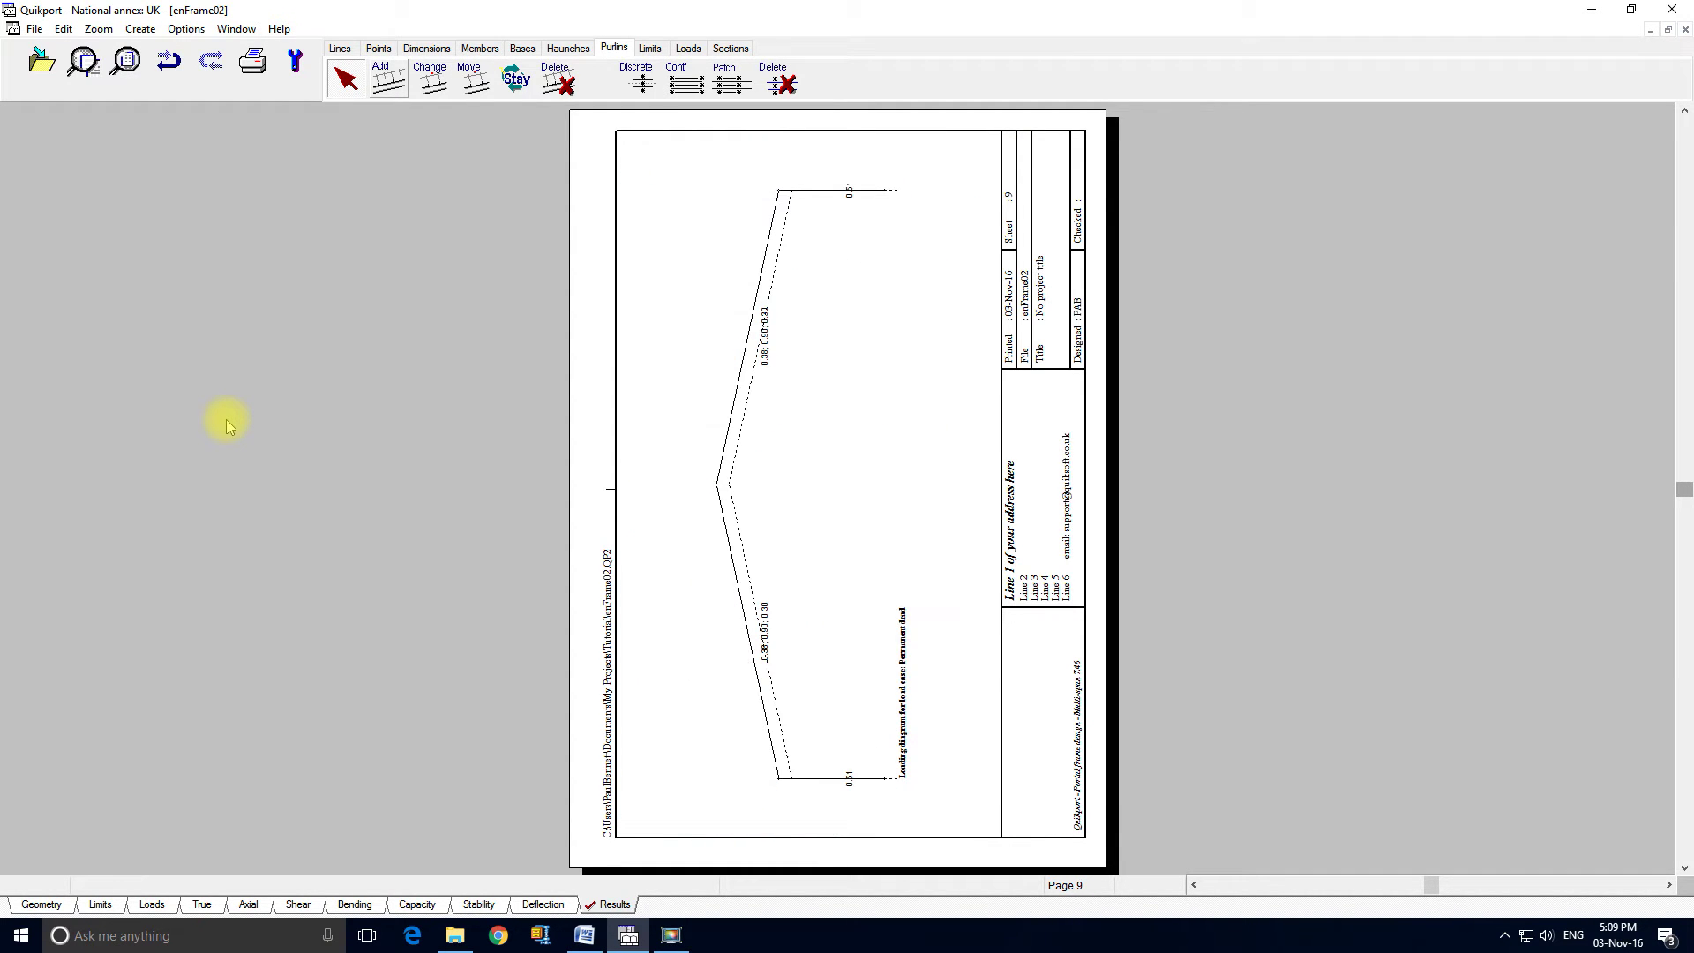
pyautogui.press('pagedown')
pyautogui.press('pagedown')
pyautogui.press('pagedown')
pyautogui.press('pagedown')
pyautogui.press('pagedown')
pyautogui.press('pagedown')
pyautogui.press('pagedown')
pyautogui.press('pagedown')
pyautogui.press('pagedown')
pyautogui.press('pagedown')
pyautogui.press('pagedown')
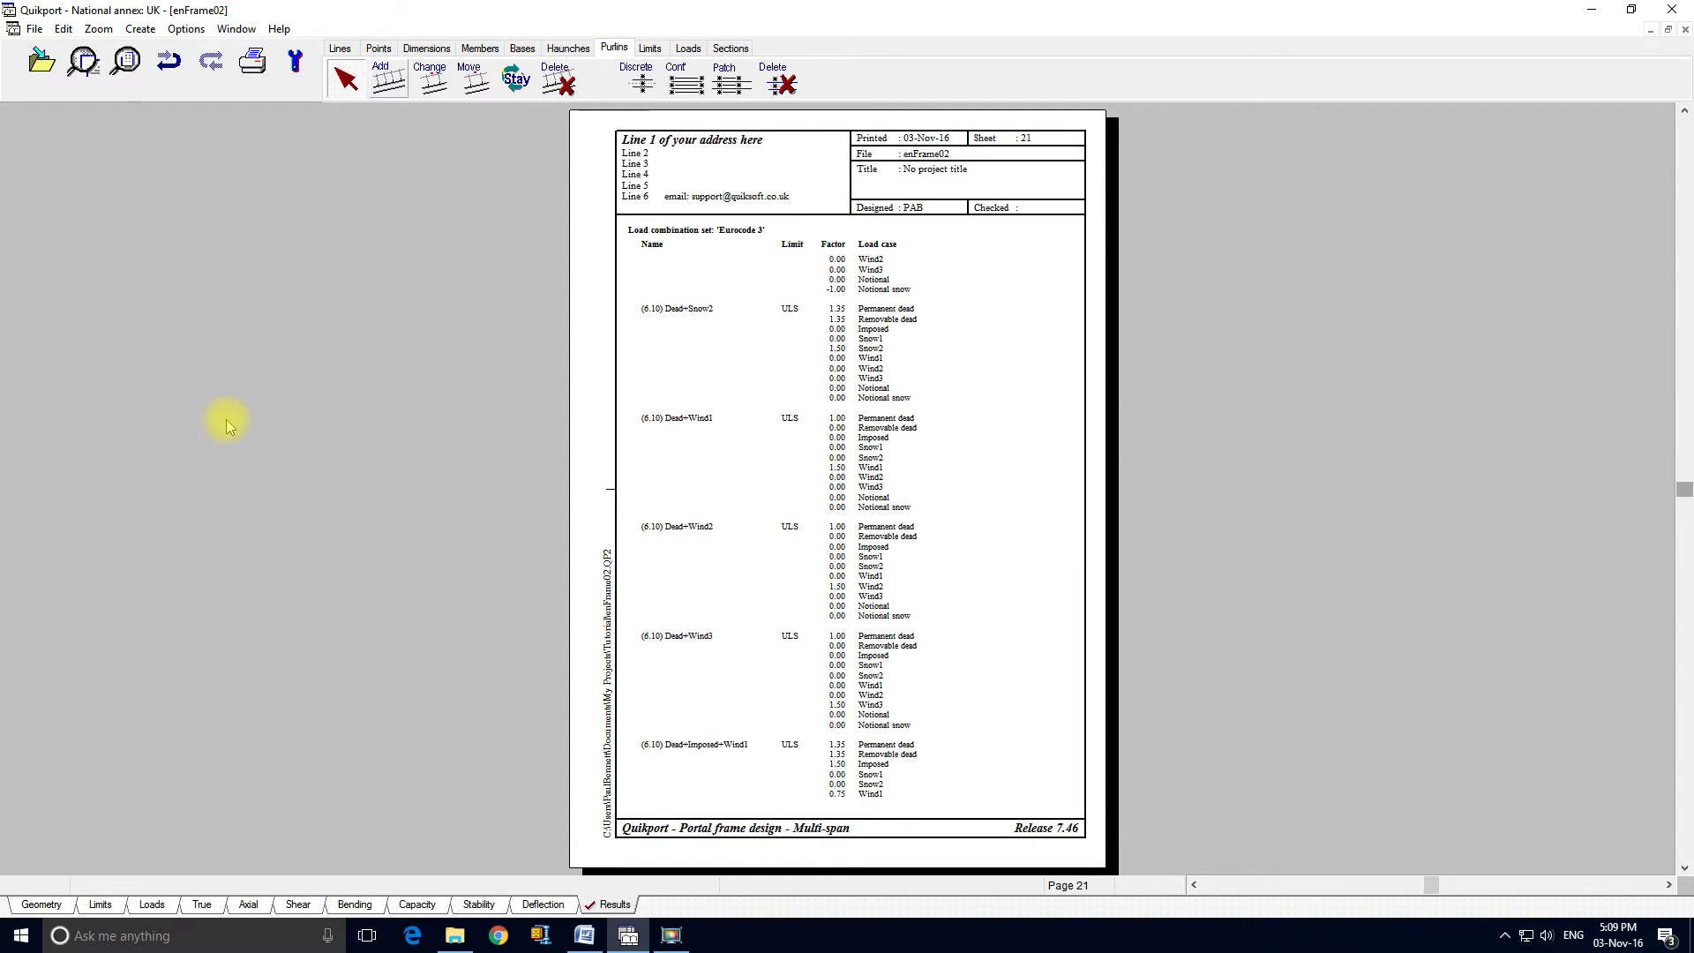
pyautogui.press('pagedown')
pyautogui.press('pagedown')
pyautogui.press('pagedown')
pyautogui.press('pagedown')
pyautogui.press('pagedown')
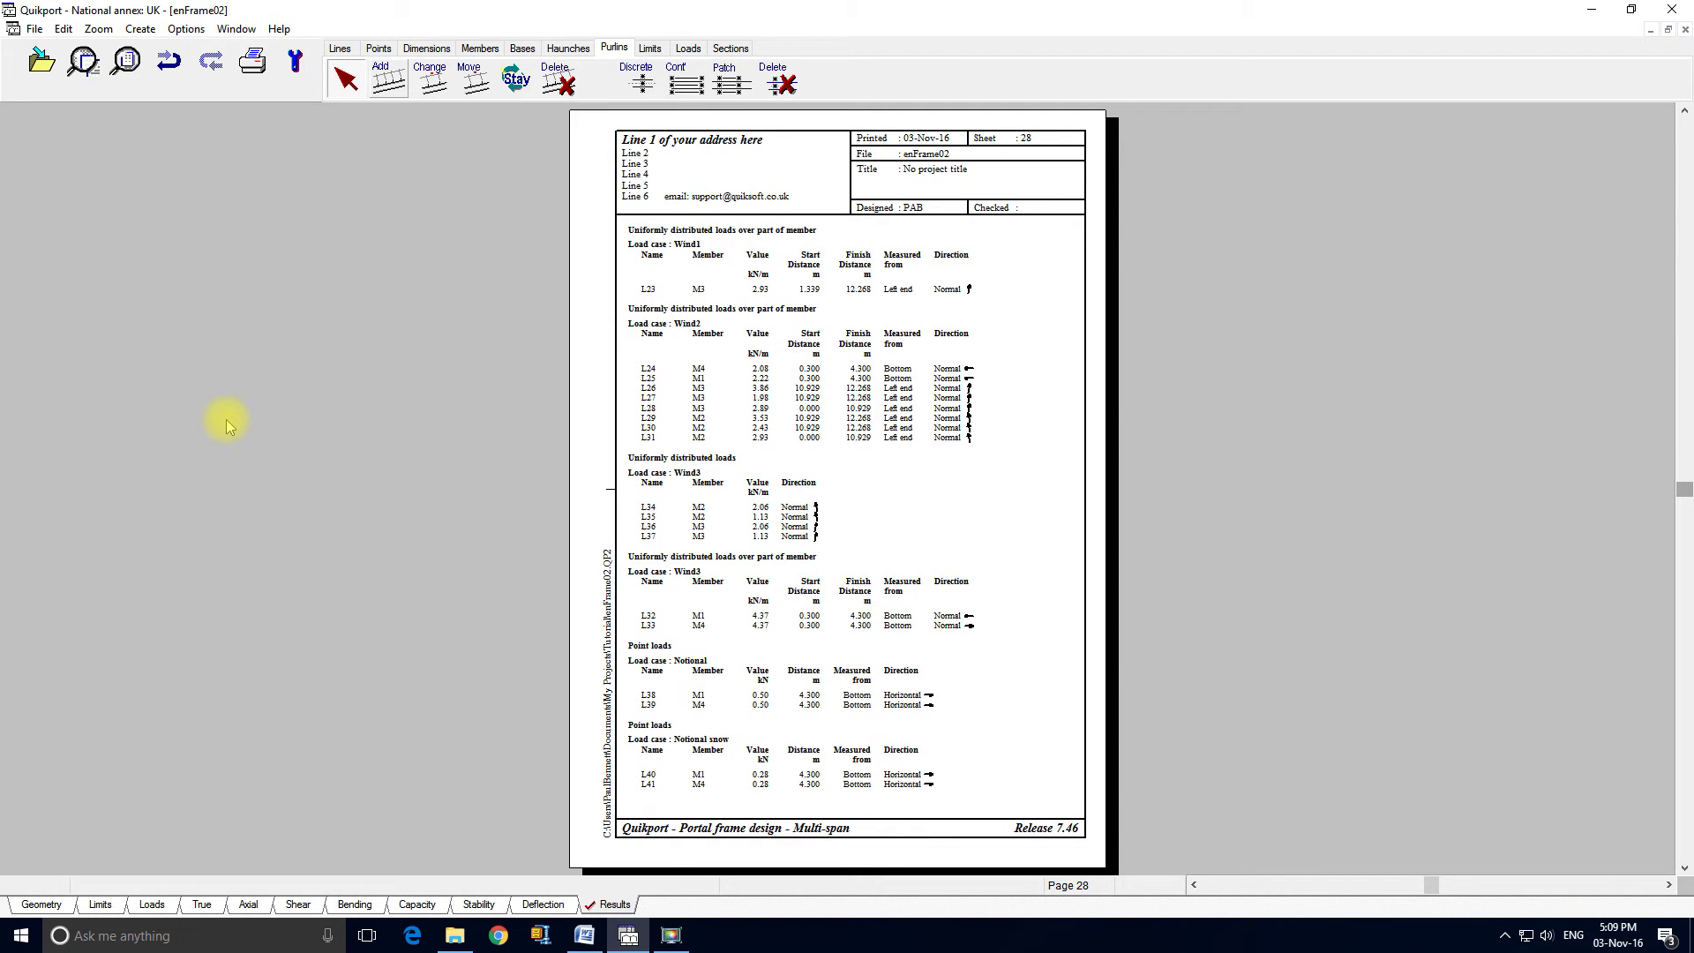
pyautogui.press('End')
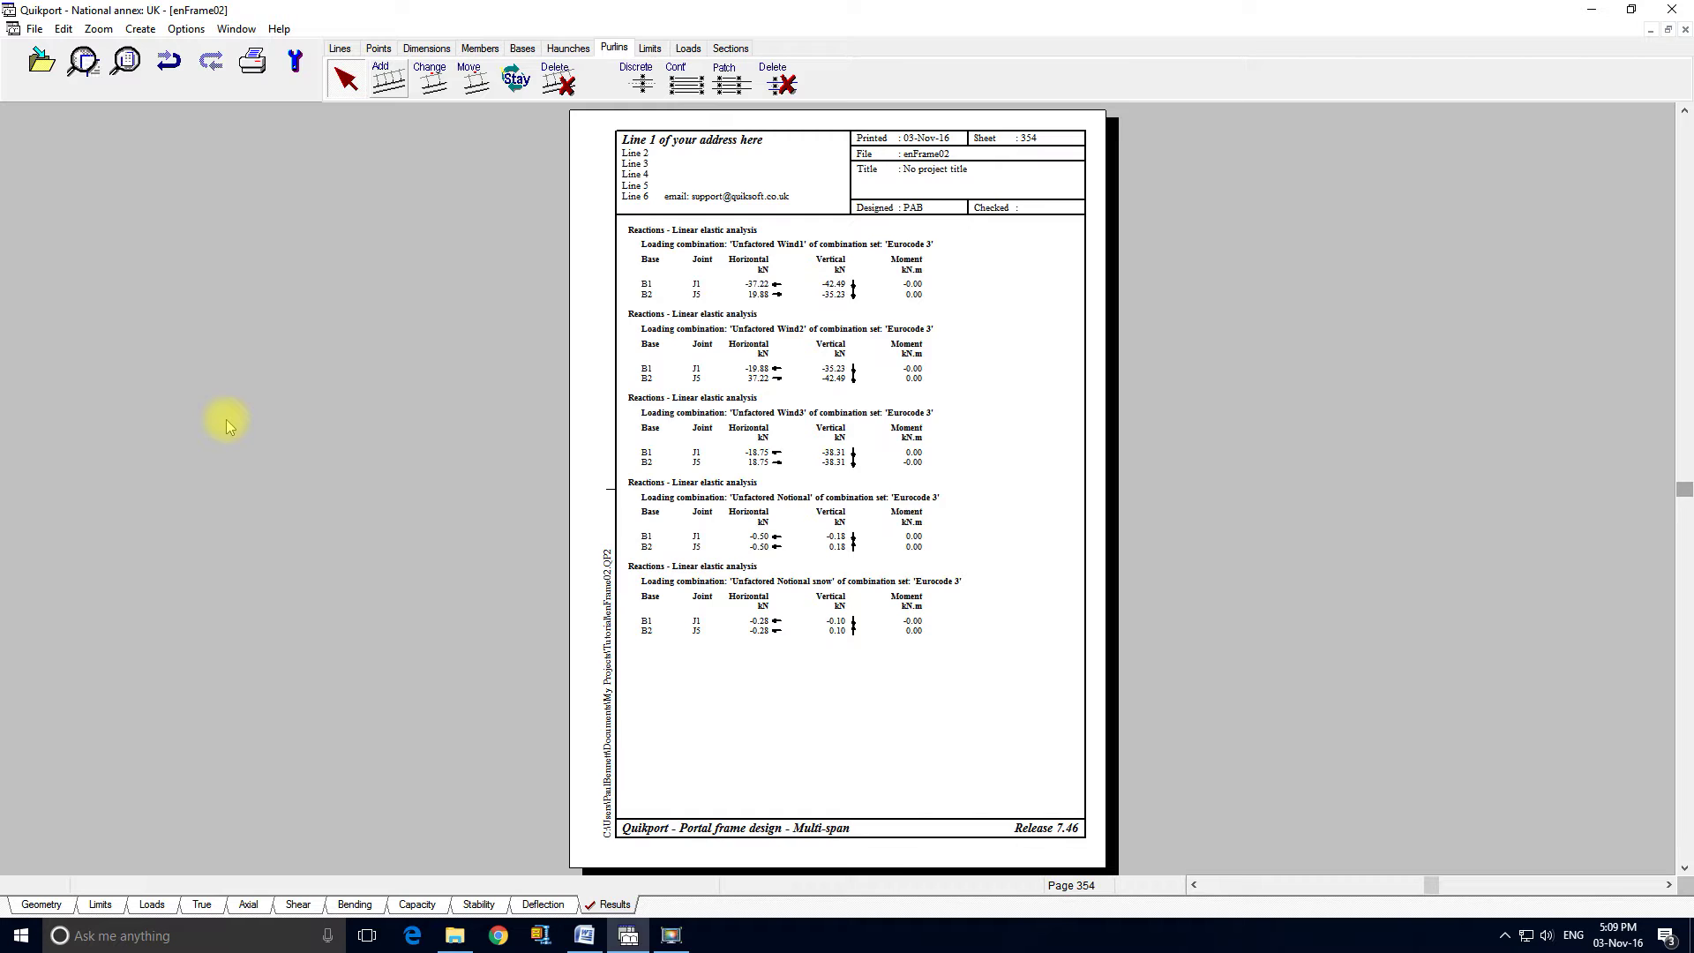
pyautogui.press('Home')
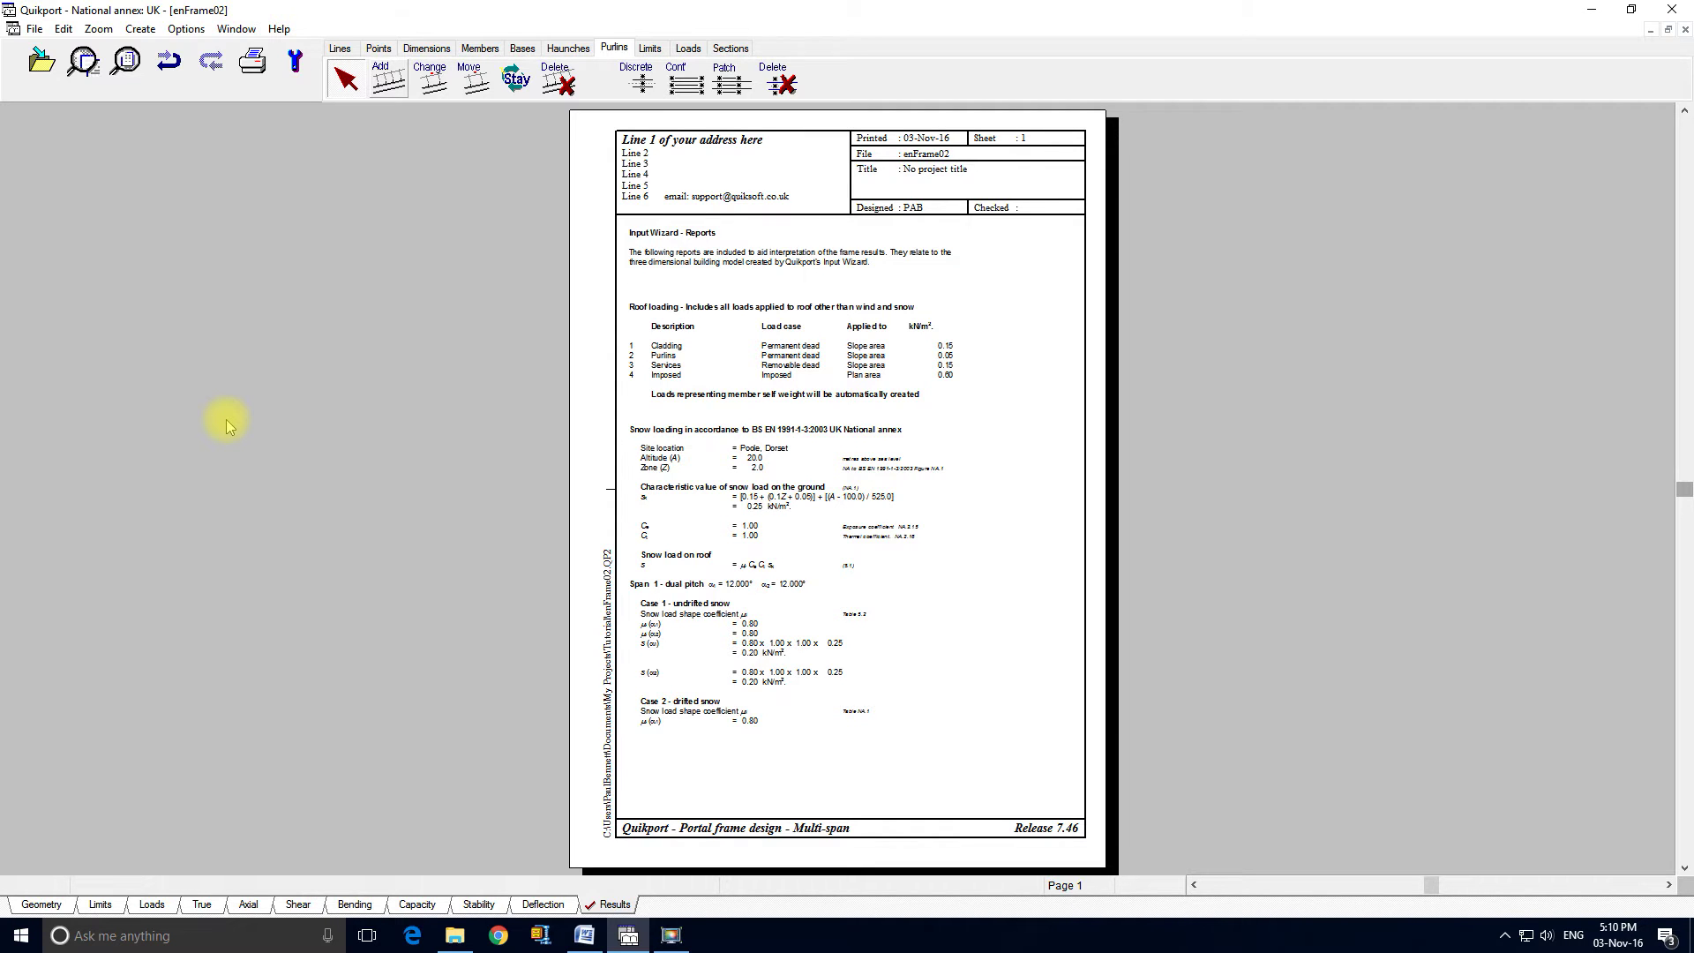
pyautogui.press('pagedown')
pyautogui.press('pagedown')
pyautogui.press('pagedown')
pyautogui.press('pagedown')
pyautogui.press('pagedown')
pyautogui.press('pagedown')
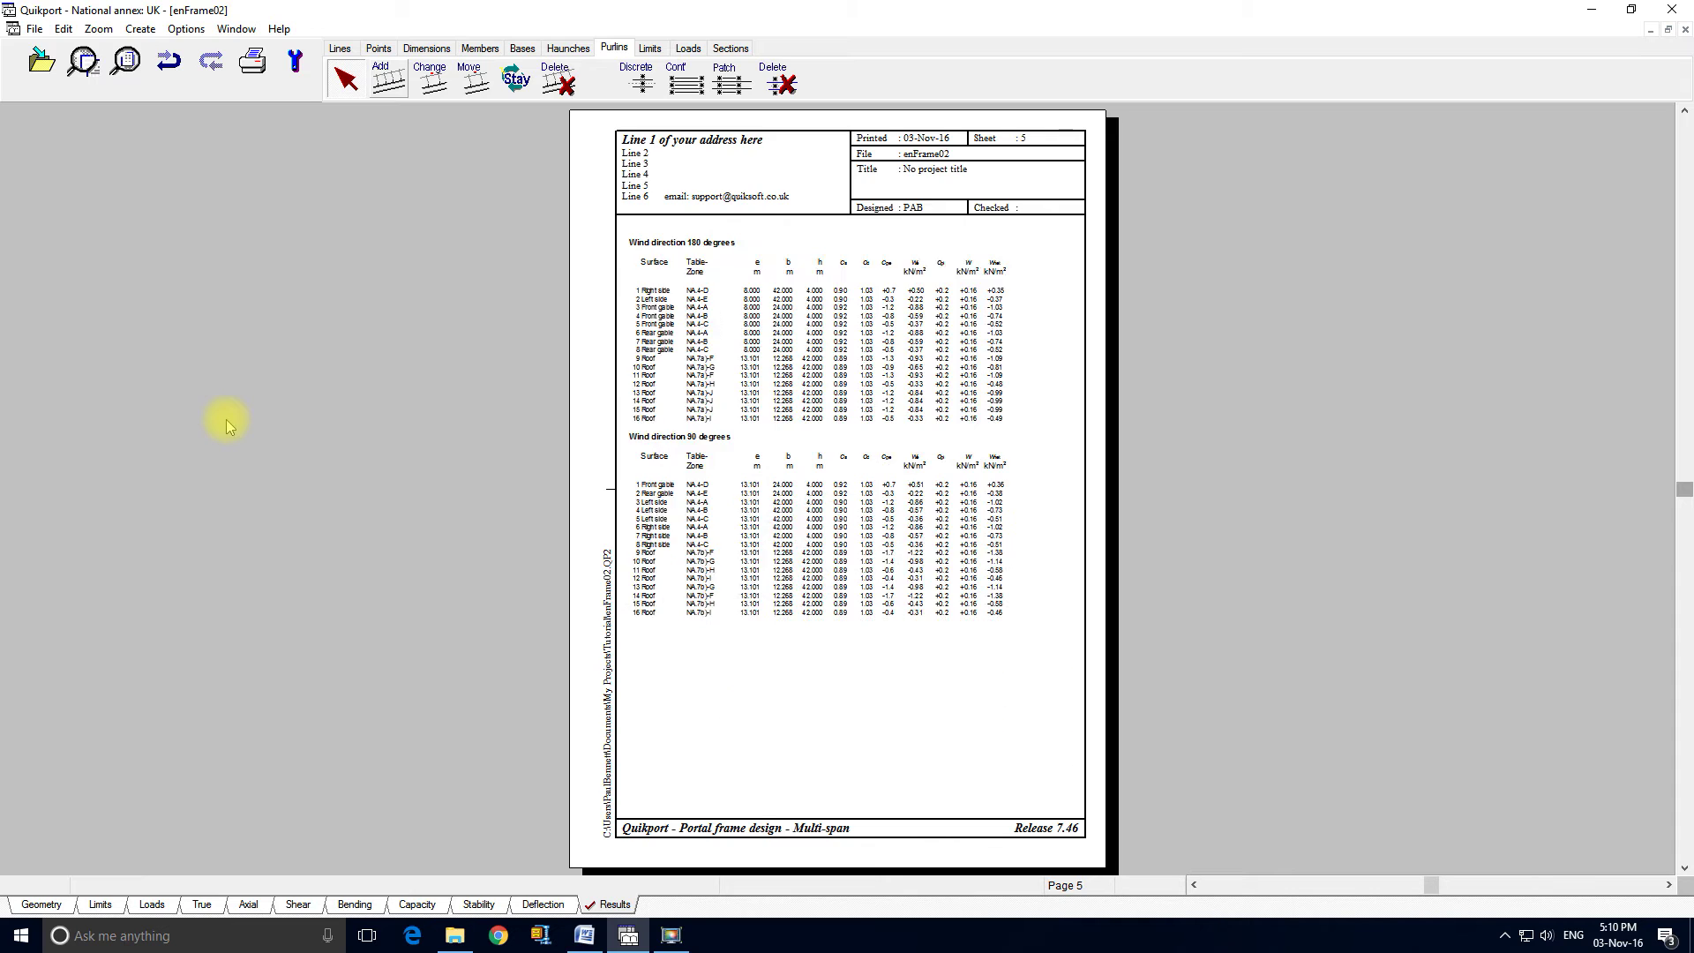
pyautogui.press('pagedown')
pyautogui.press('pagedown')
pyautogui.press('pagedown')
pyautogui.press('pageup')
pyautogui.press('pageup')
pyautogui.press('pageup')
pyautogui.press('pageup')
pyautogui.press('pageup')
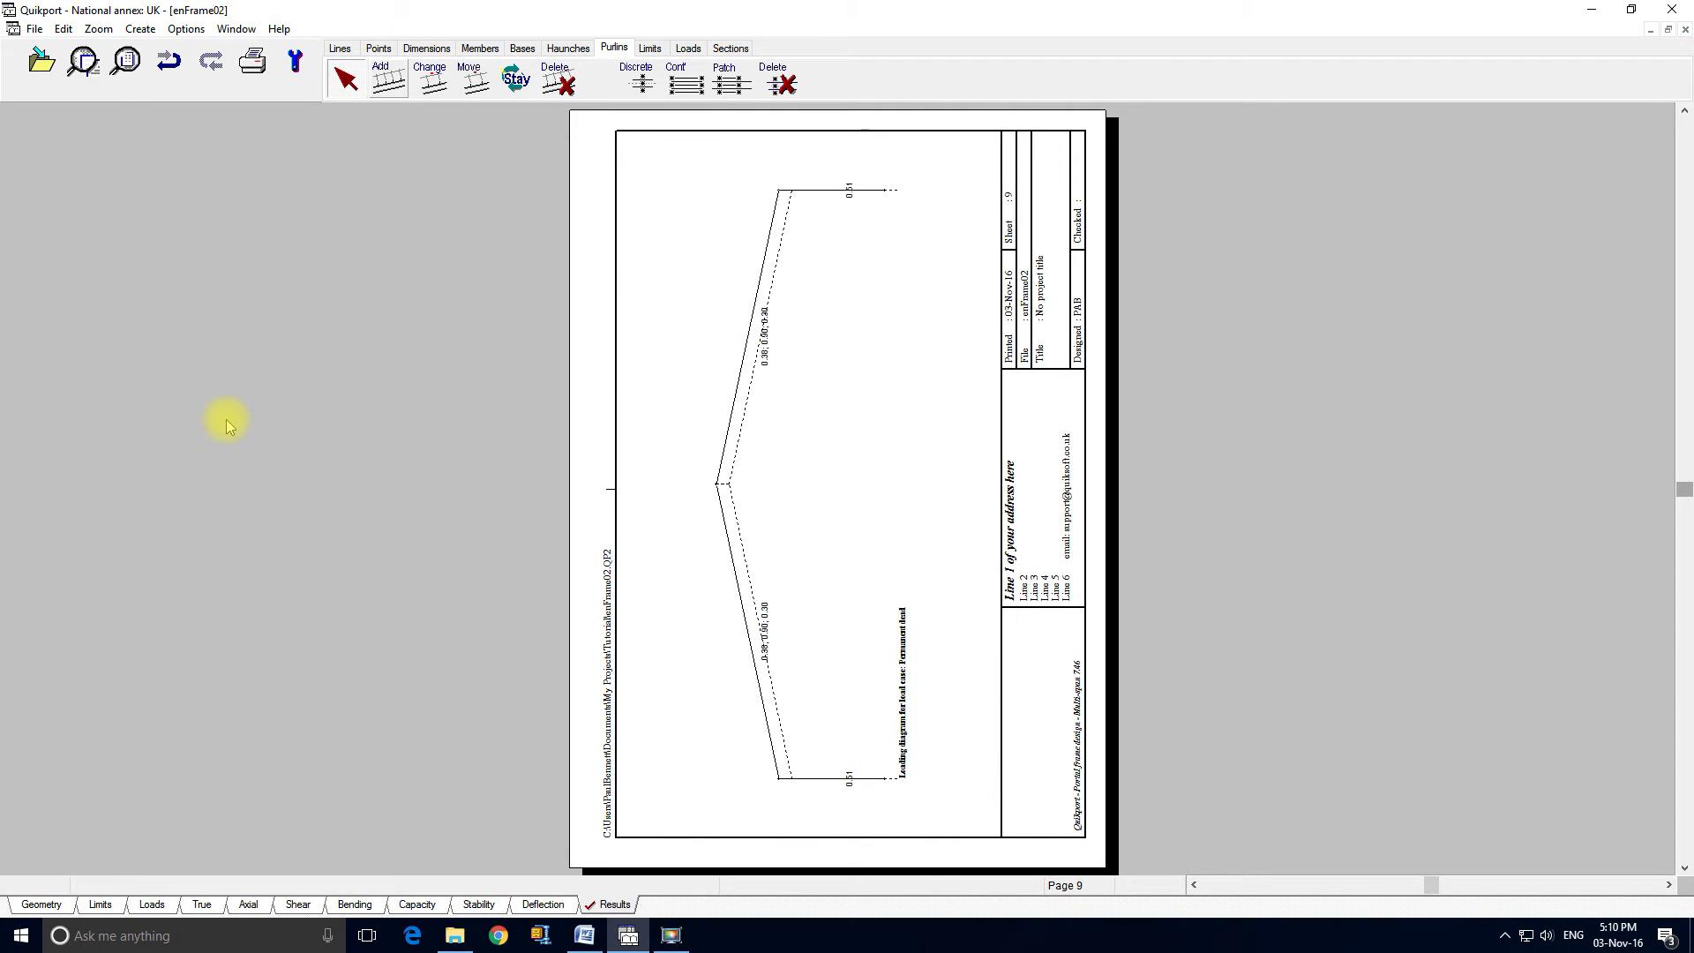
# Step: Open Results contents and expand the Input, Diagrams, Output and load combination items
pyautogui.rightClick(720, 377)
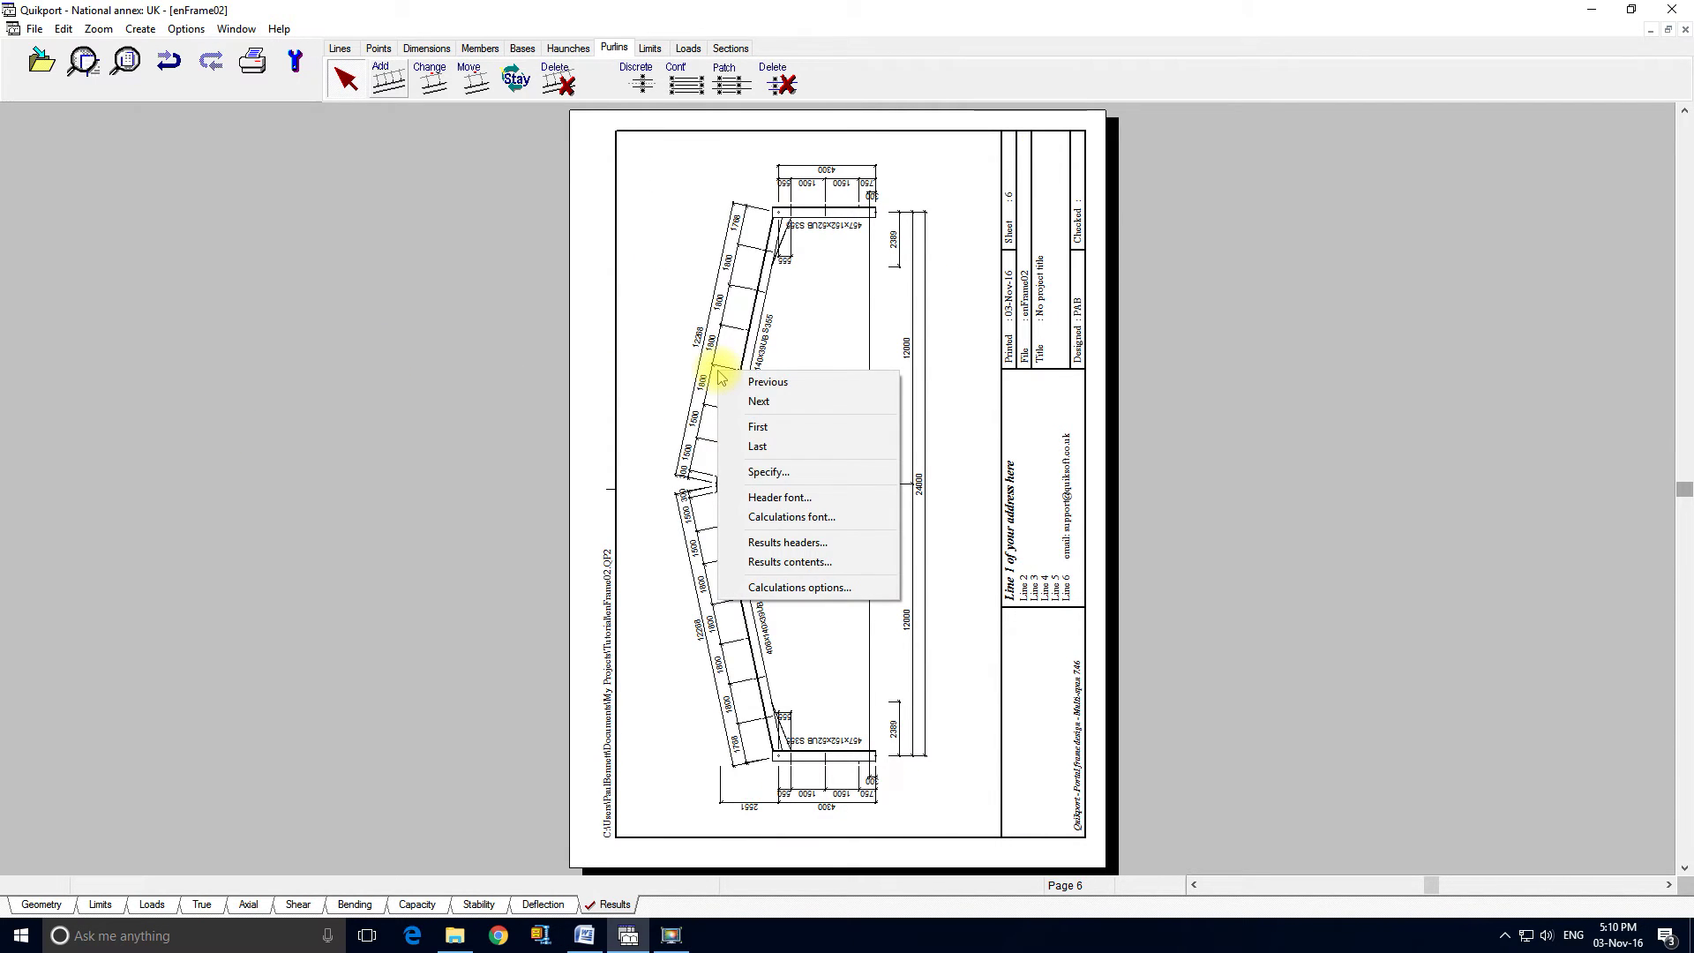
pyautogui.click(813, 563)
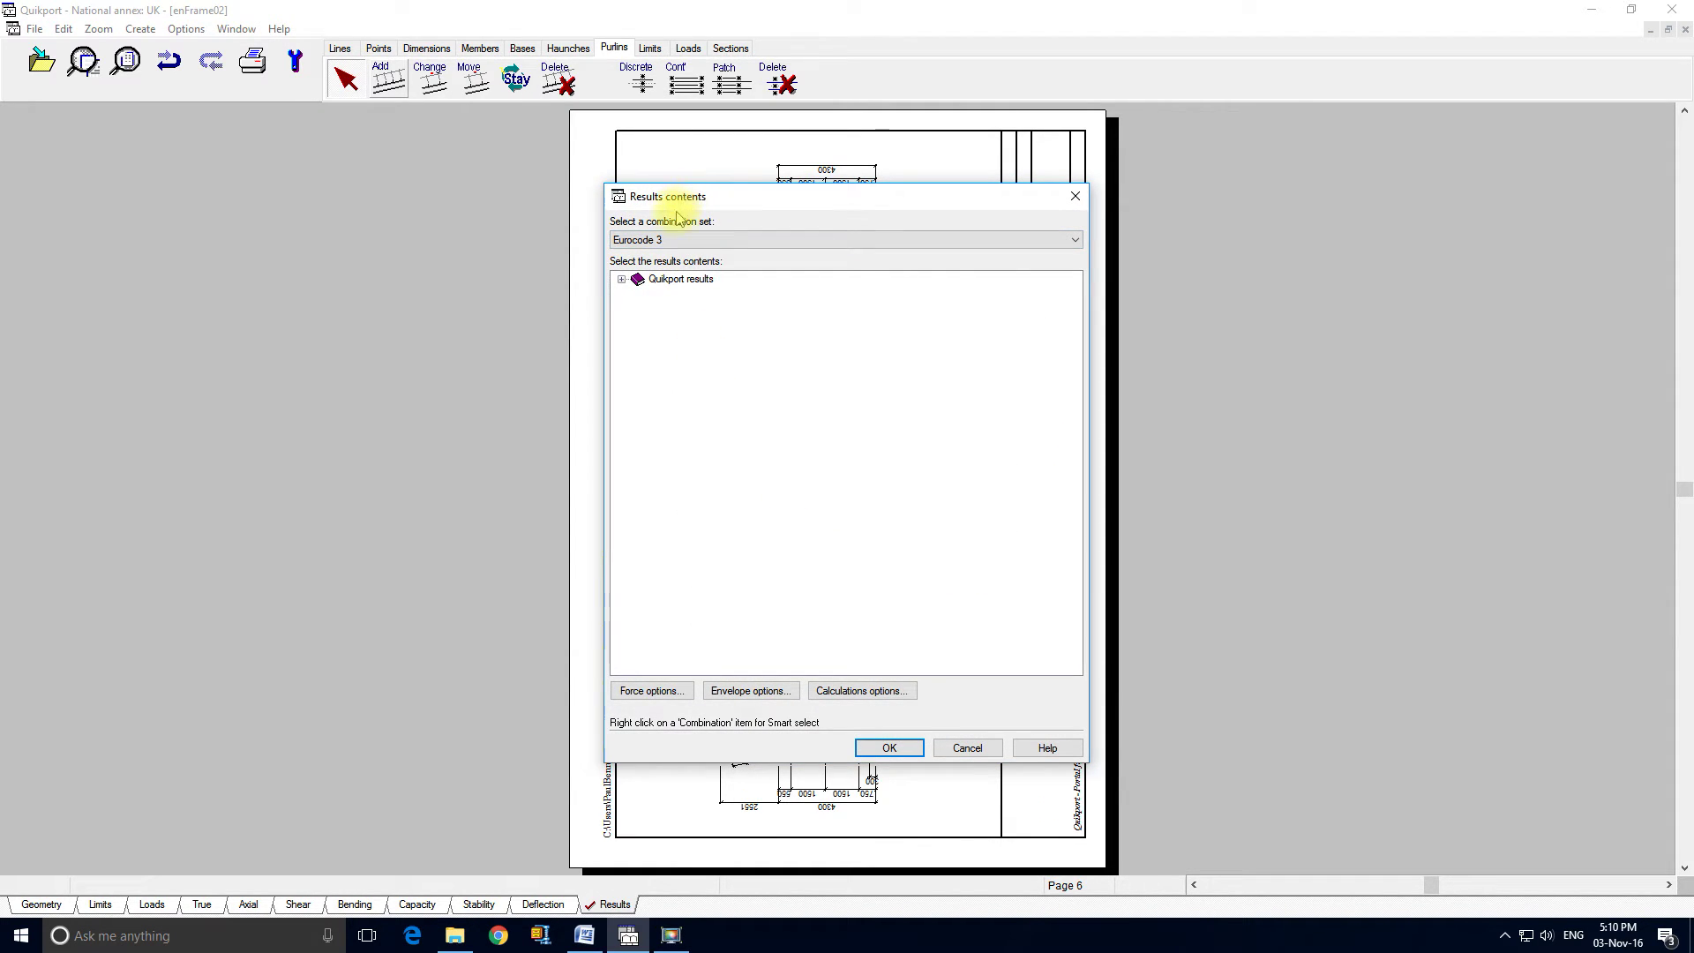
pyautogui.click(621, 279)
pyautogui.click(638, 293)
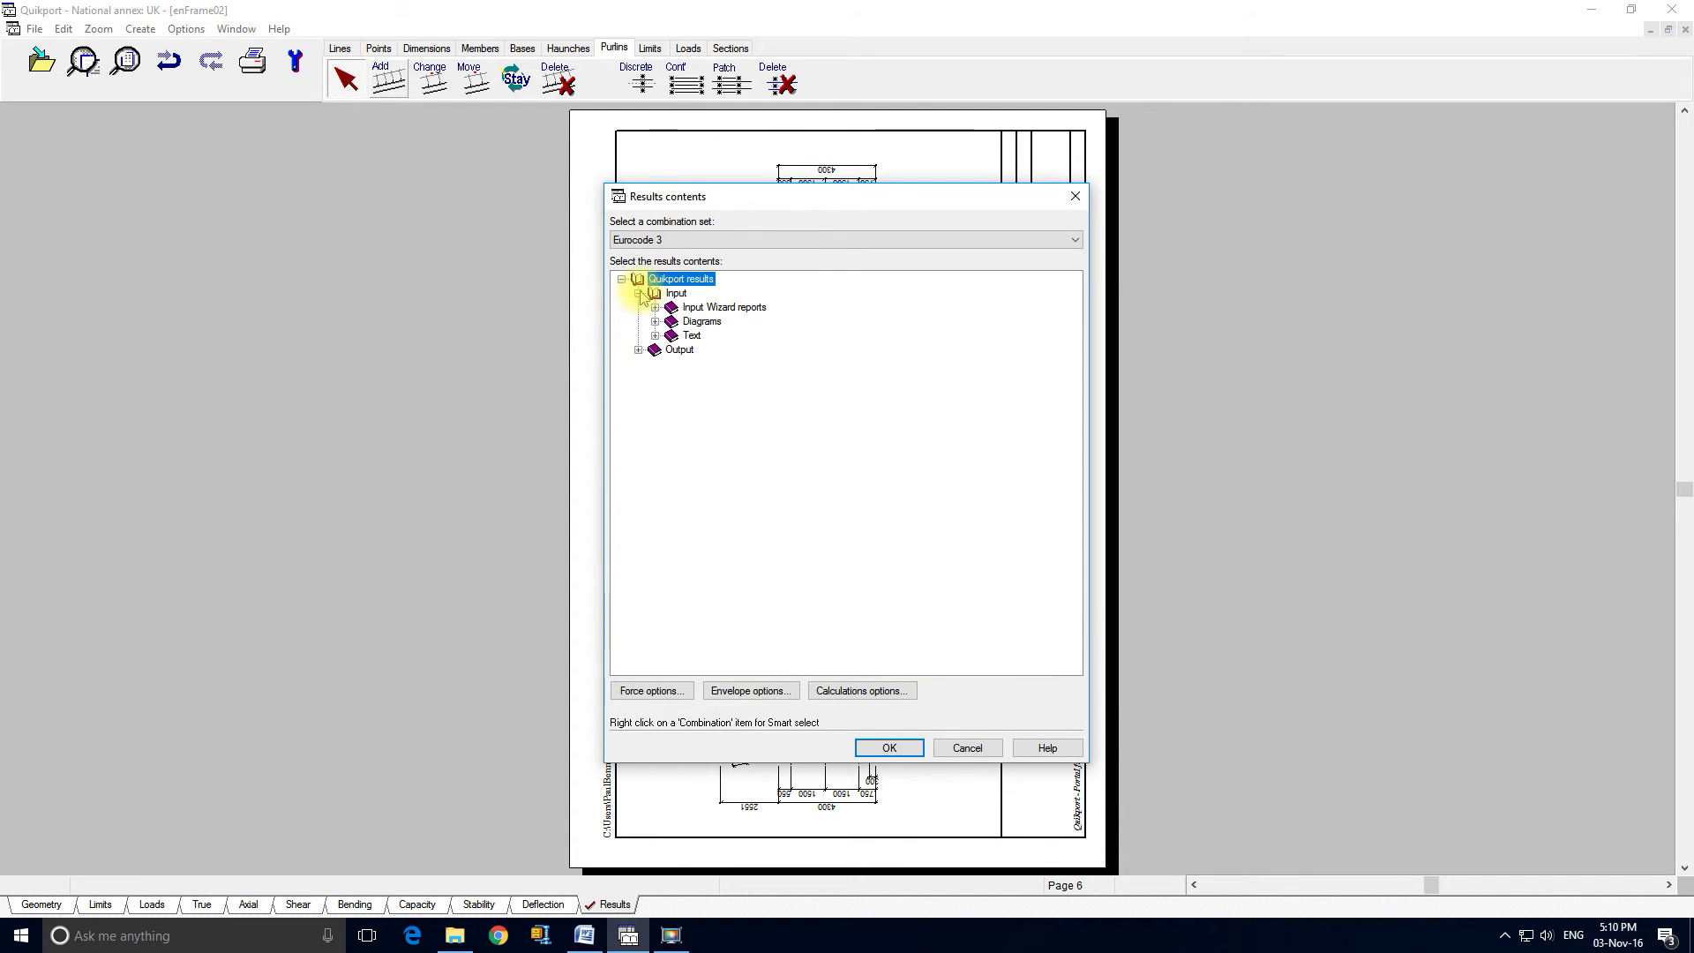
pyautogui.click(654, 307)
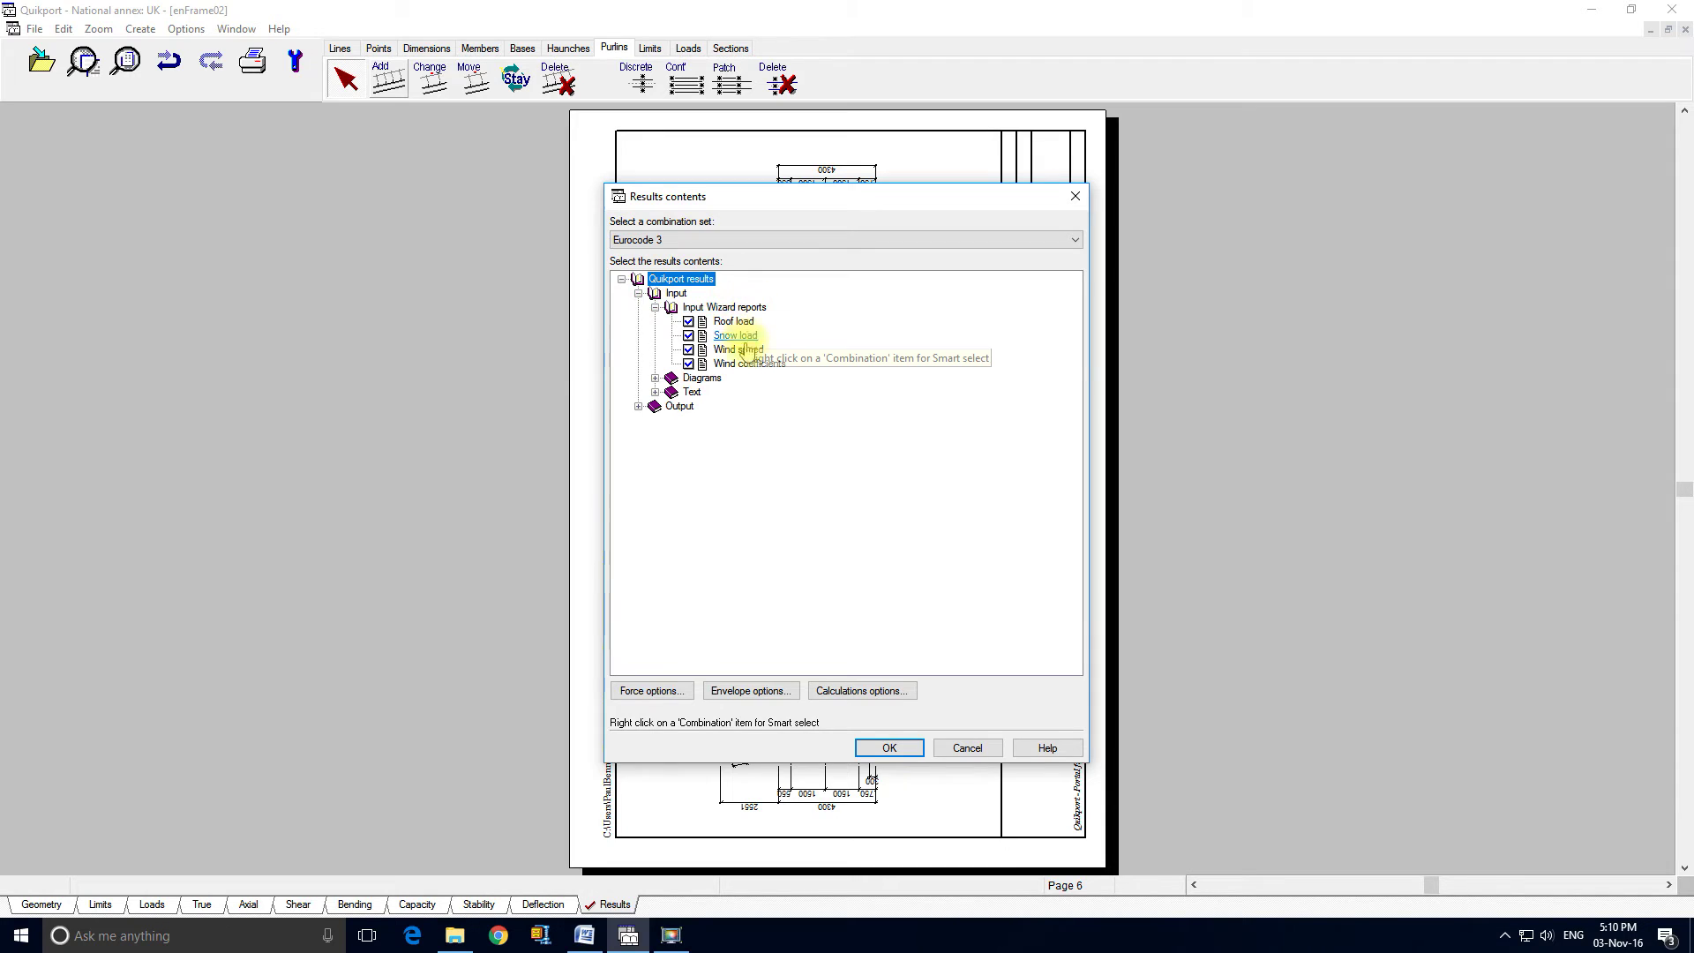
pyautogui.click(655, 378)
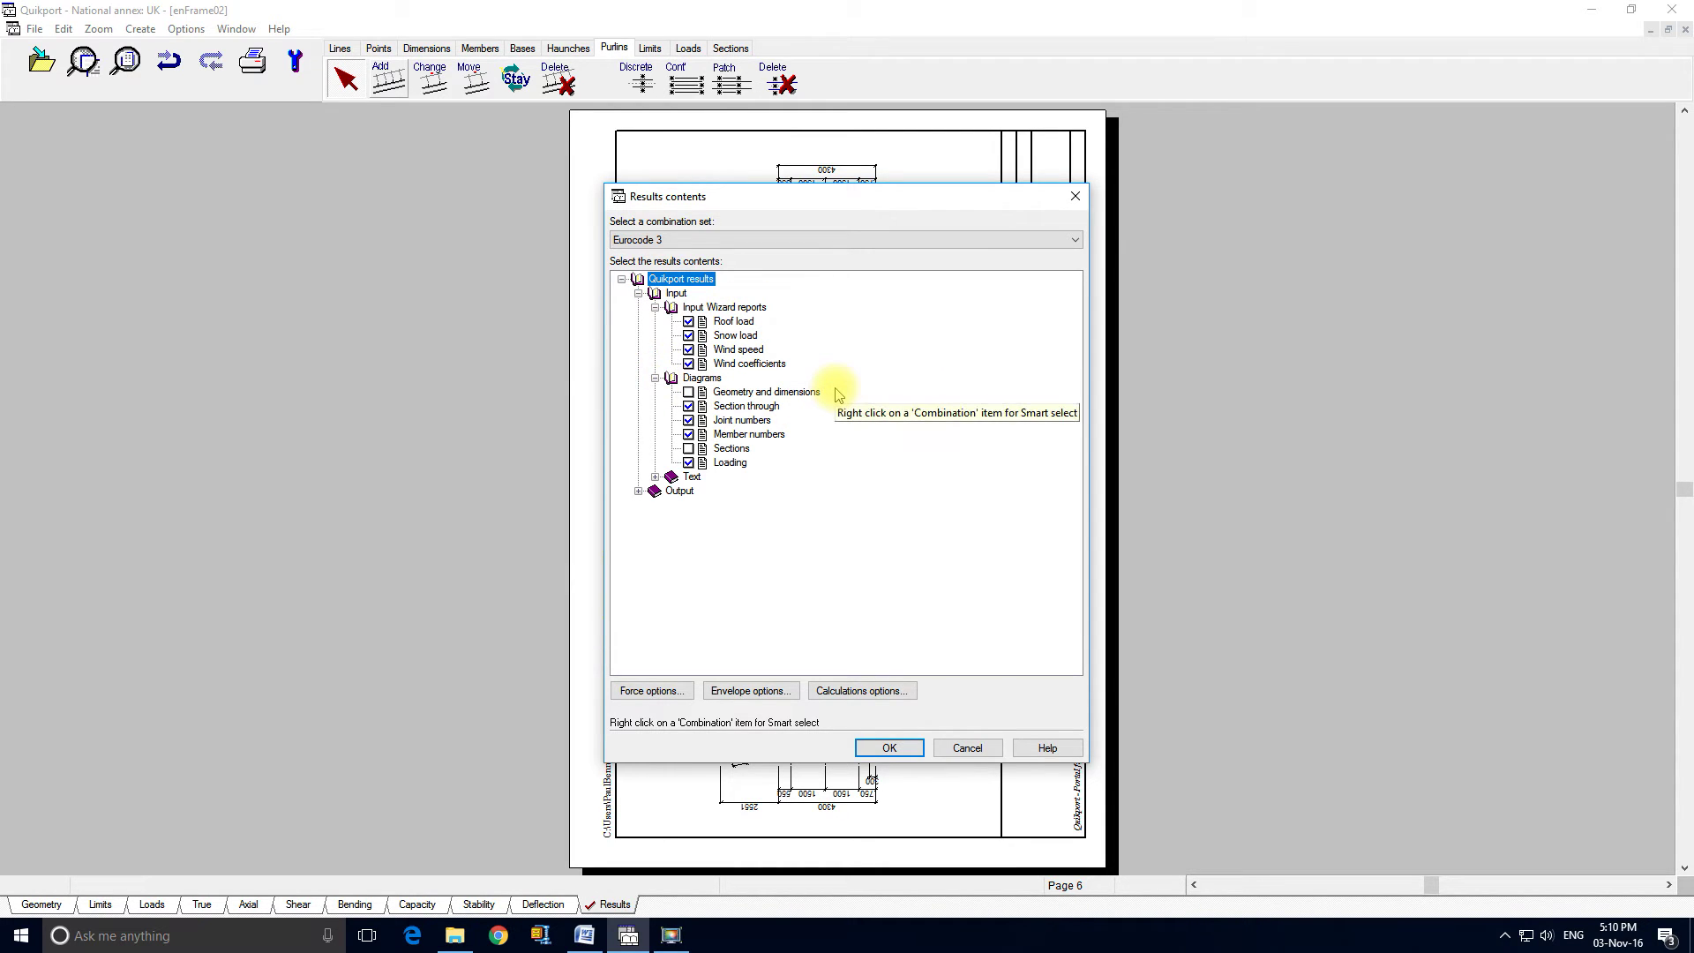
pyautogui.click(638, 492)
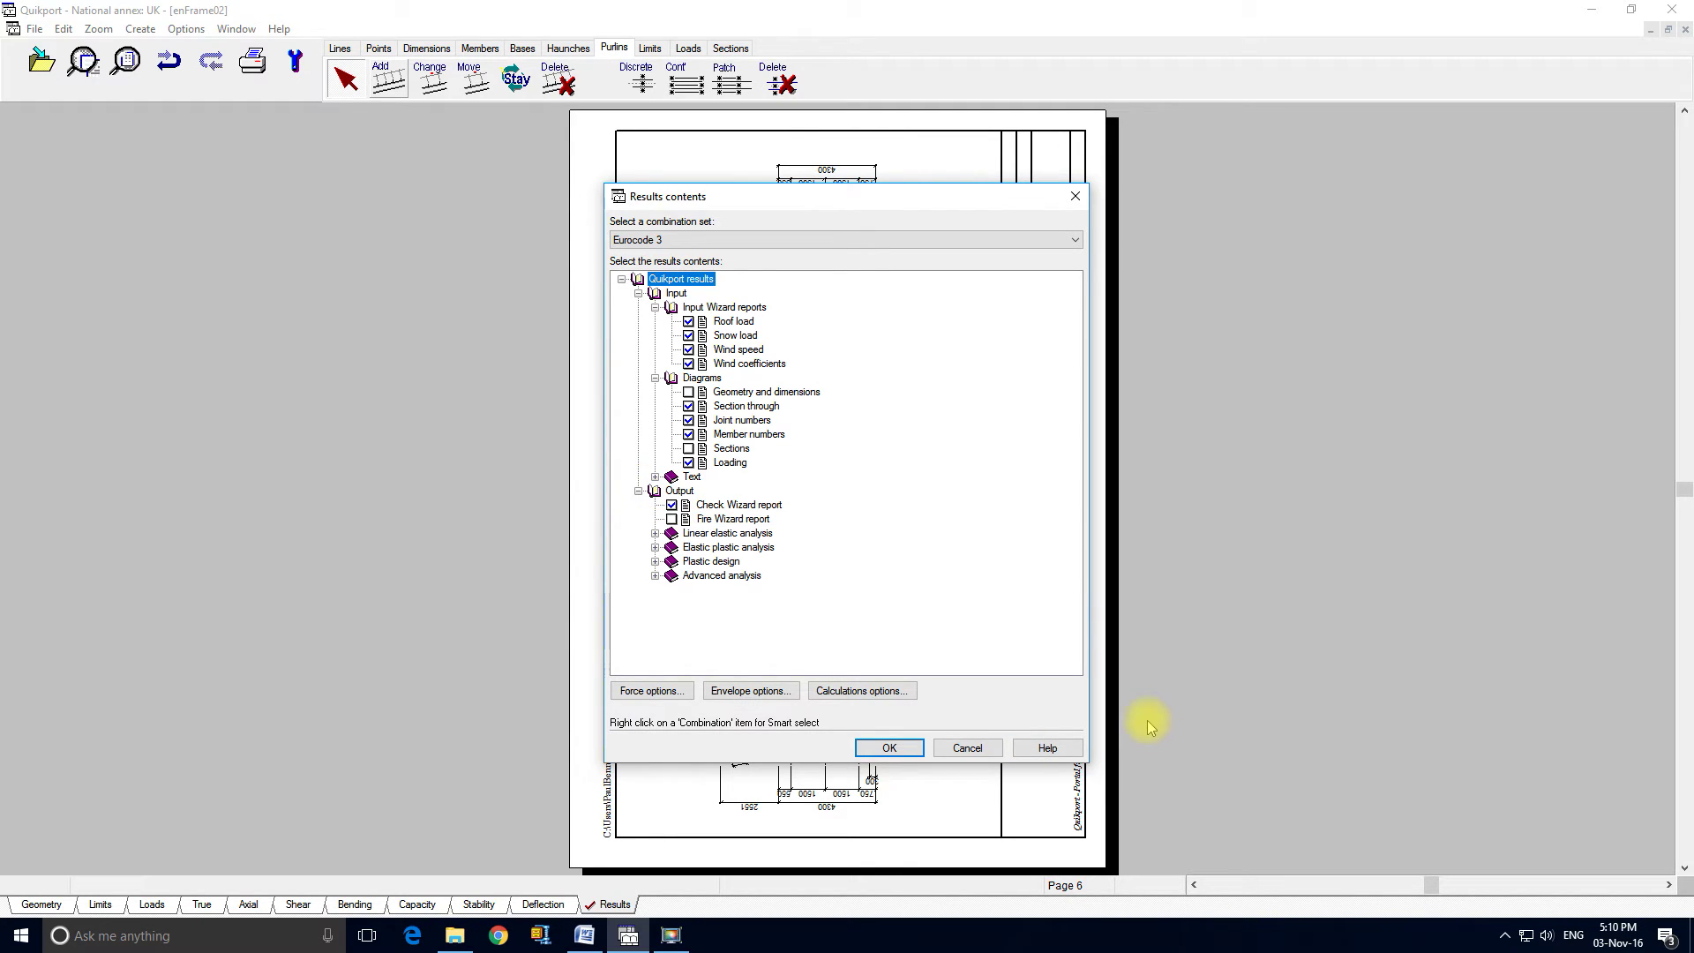
pyautogui.click(654, 533)
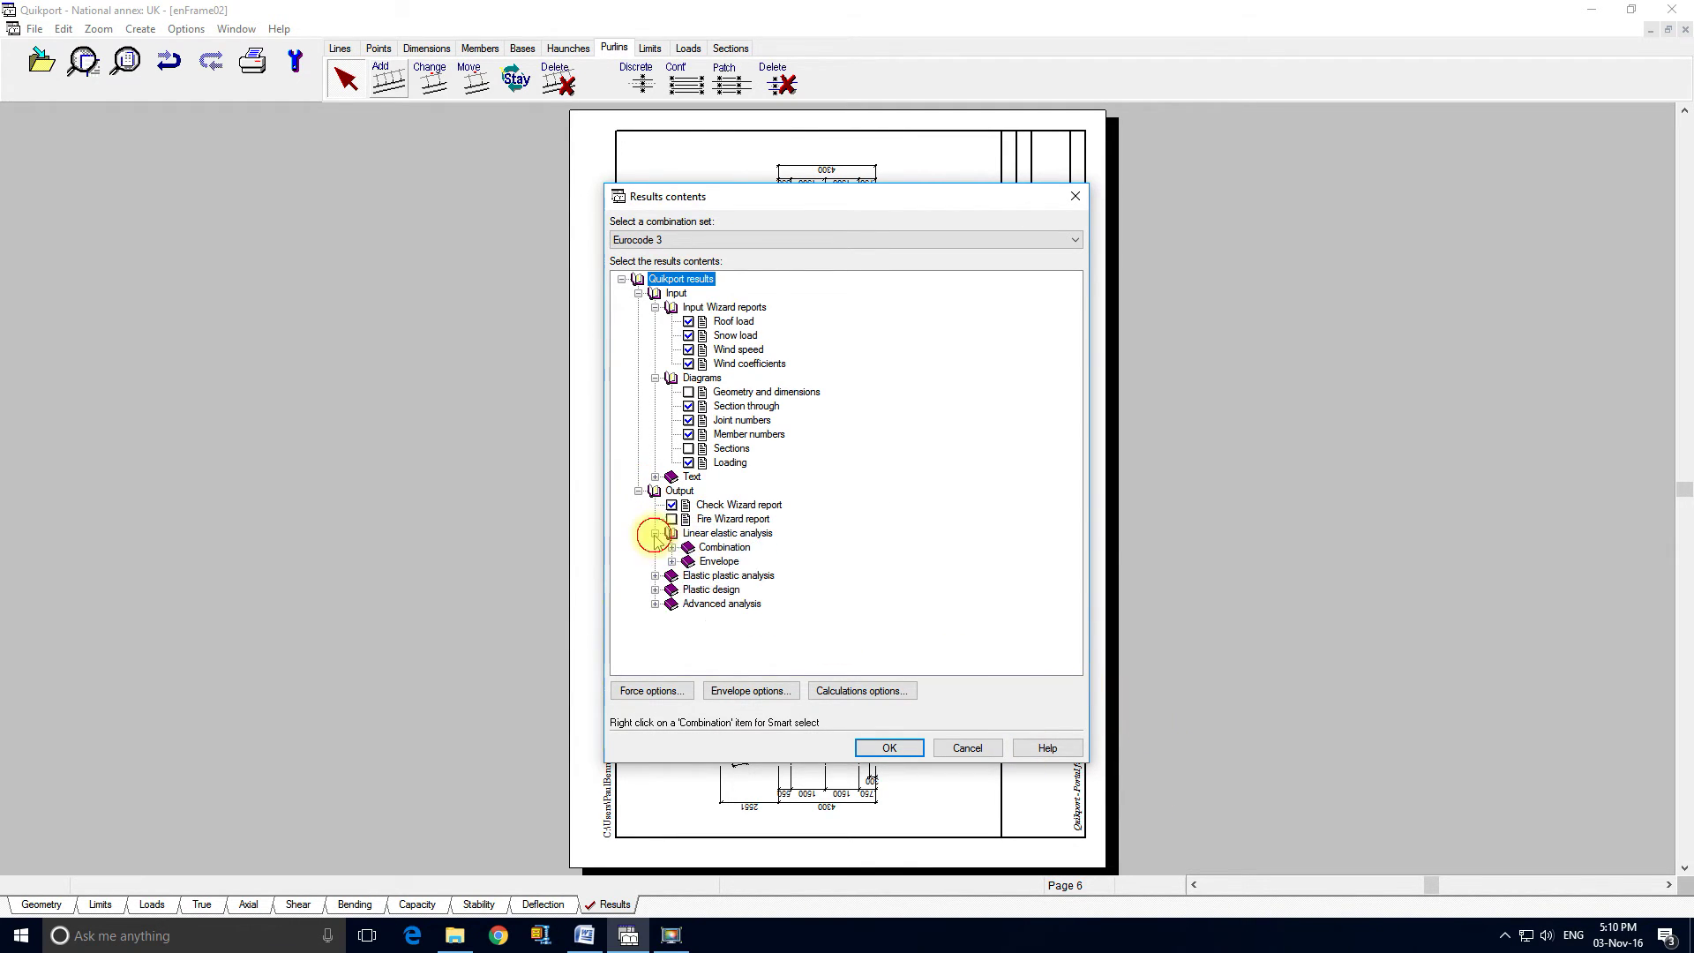
pyautogui.click(671, 547)
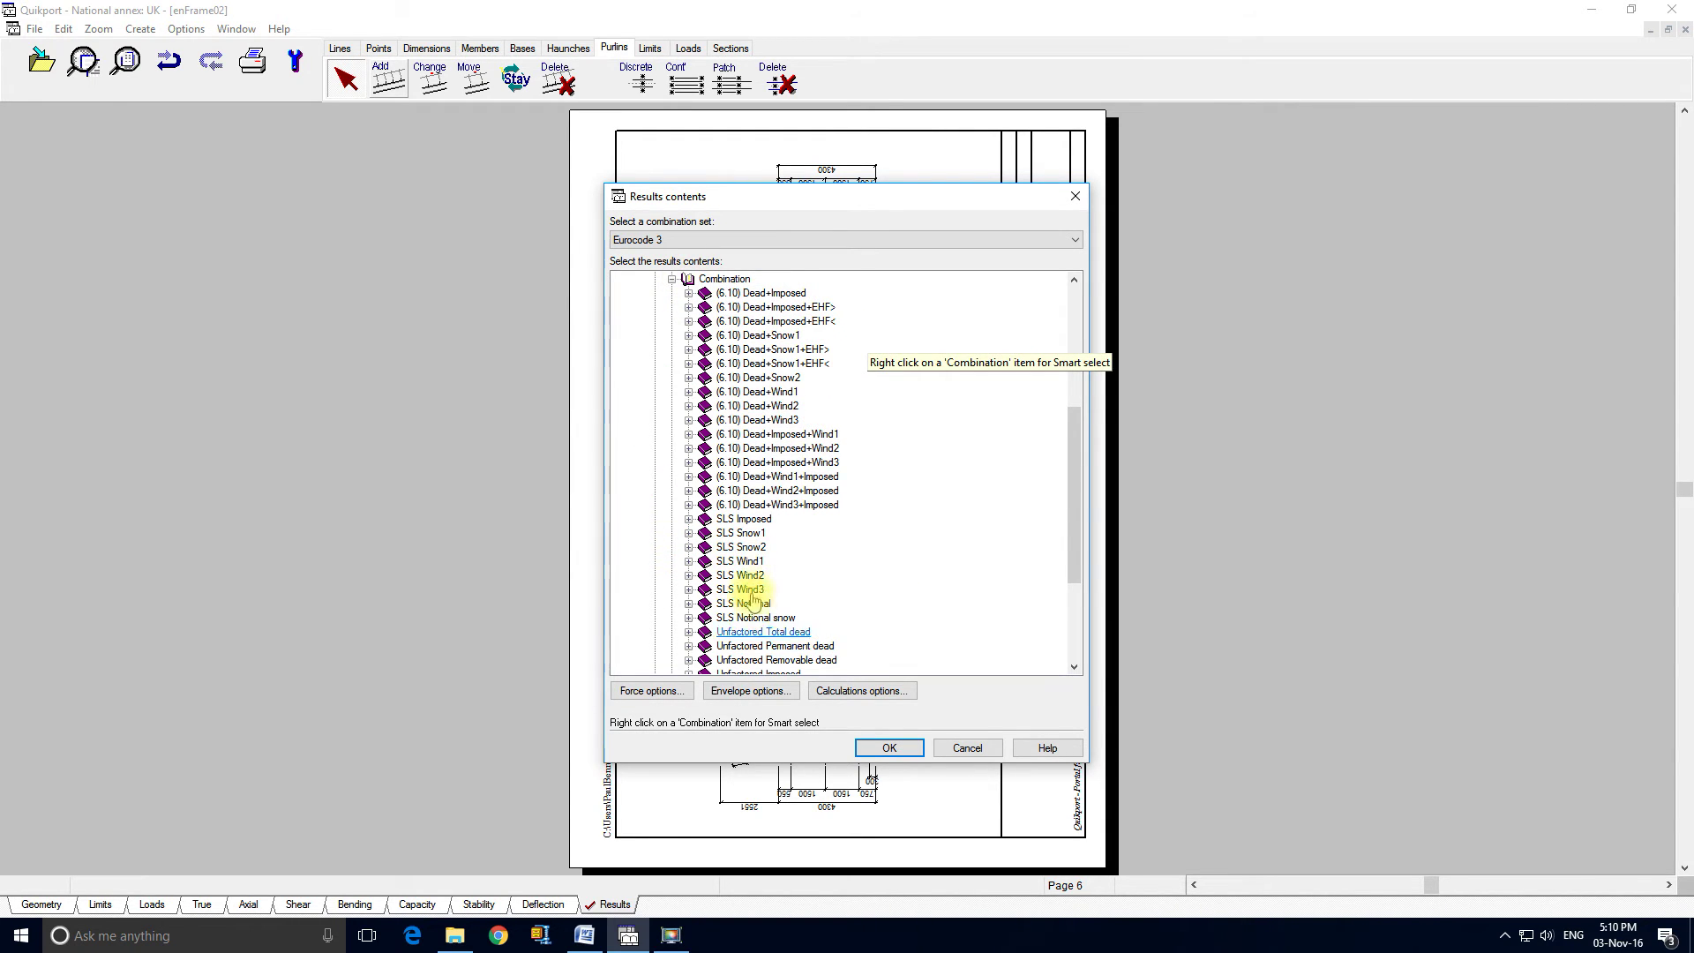
# Step: Cancel the contents unchanged and show the Geometry view with 4.300 and 12.268 dimensions
pyautogui.rightClick(716, 283)
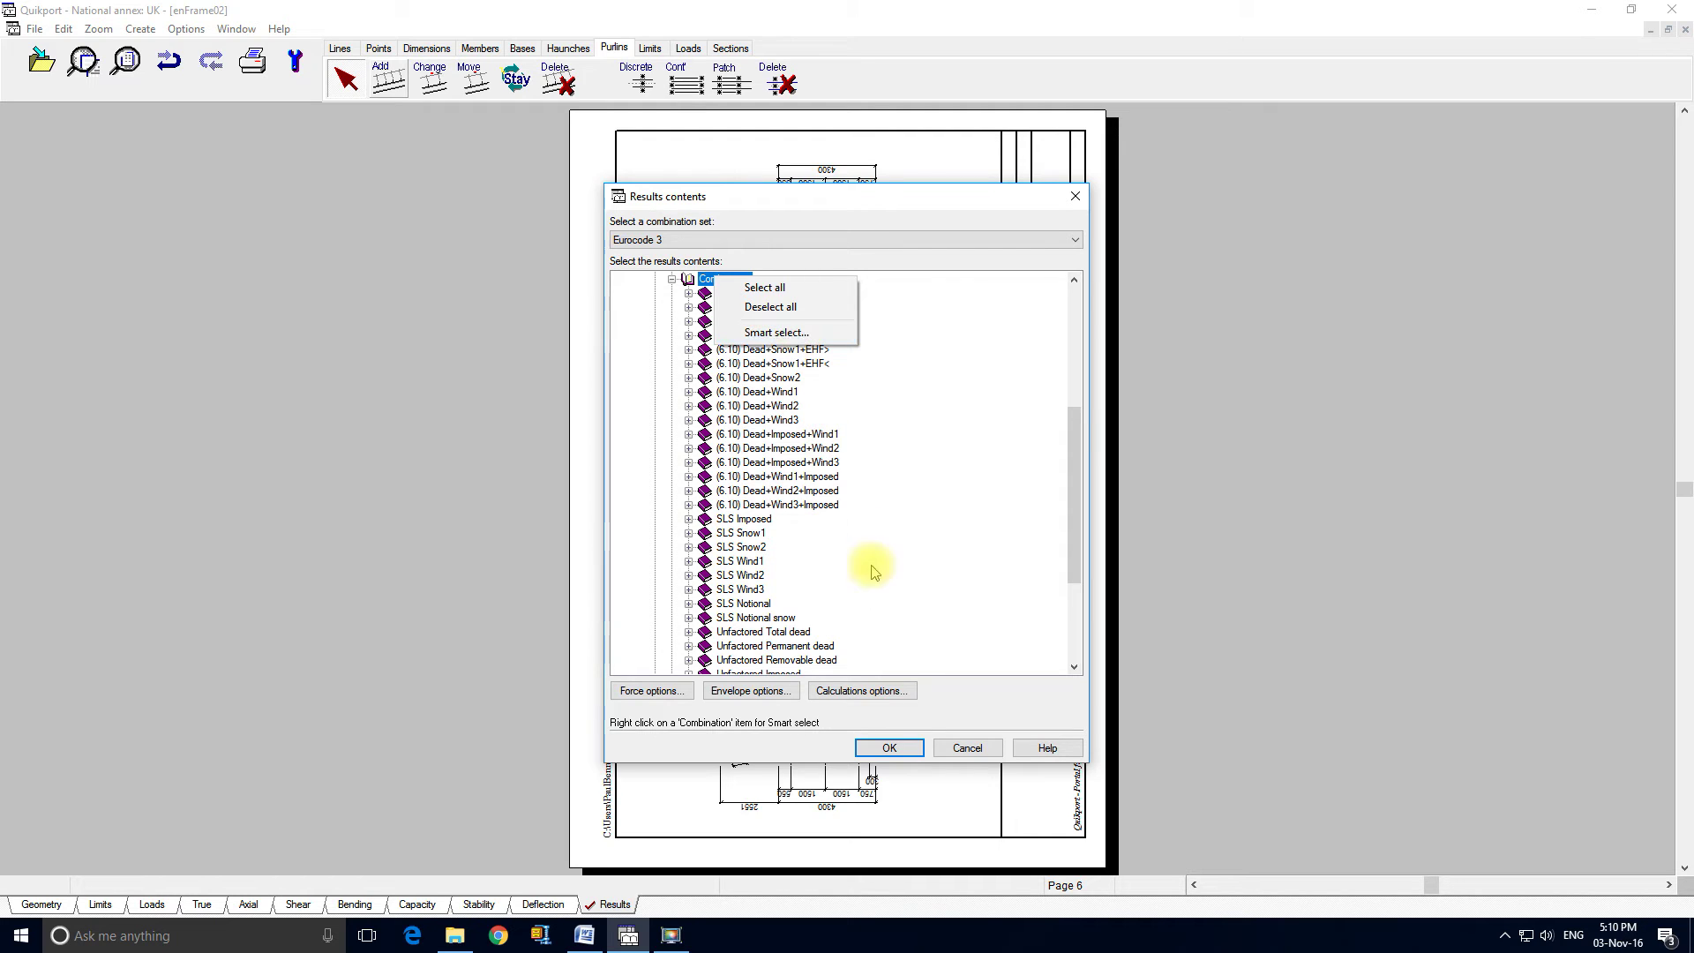
pyautogui.click(955, 749)
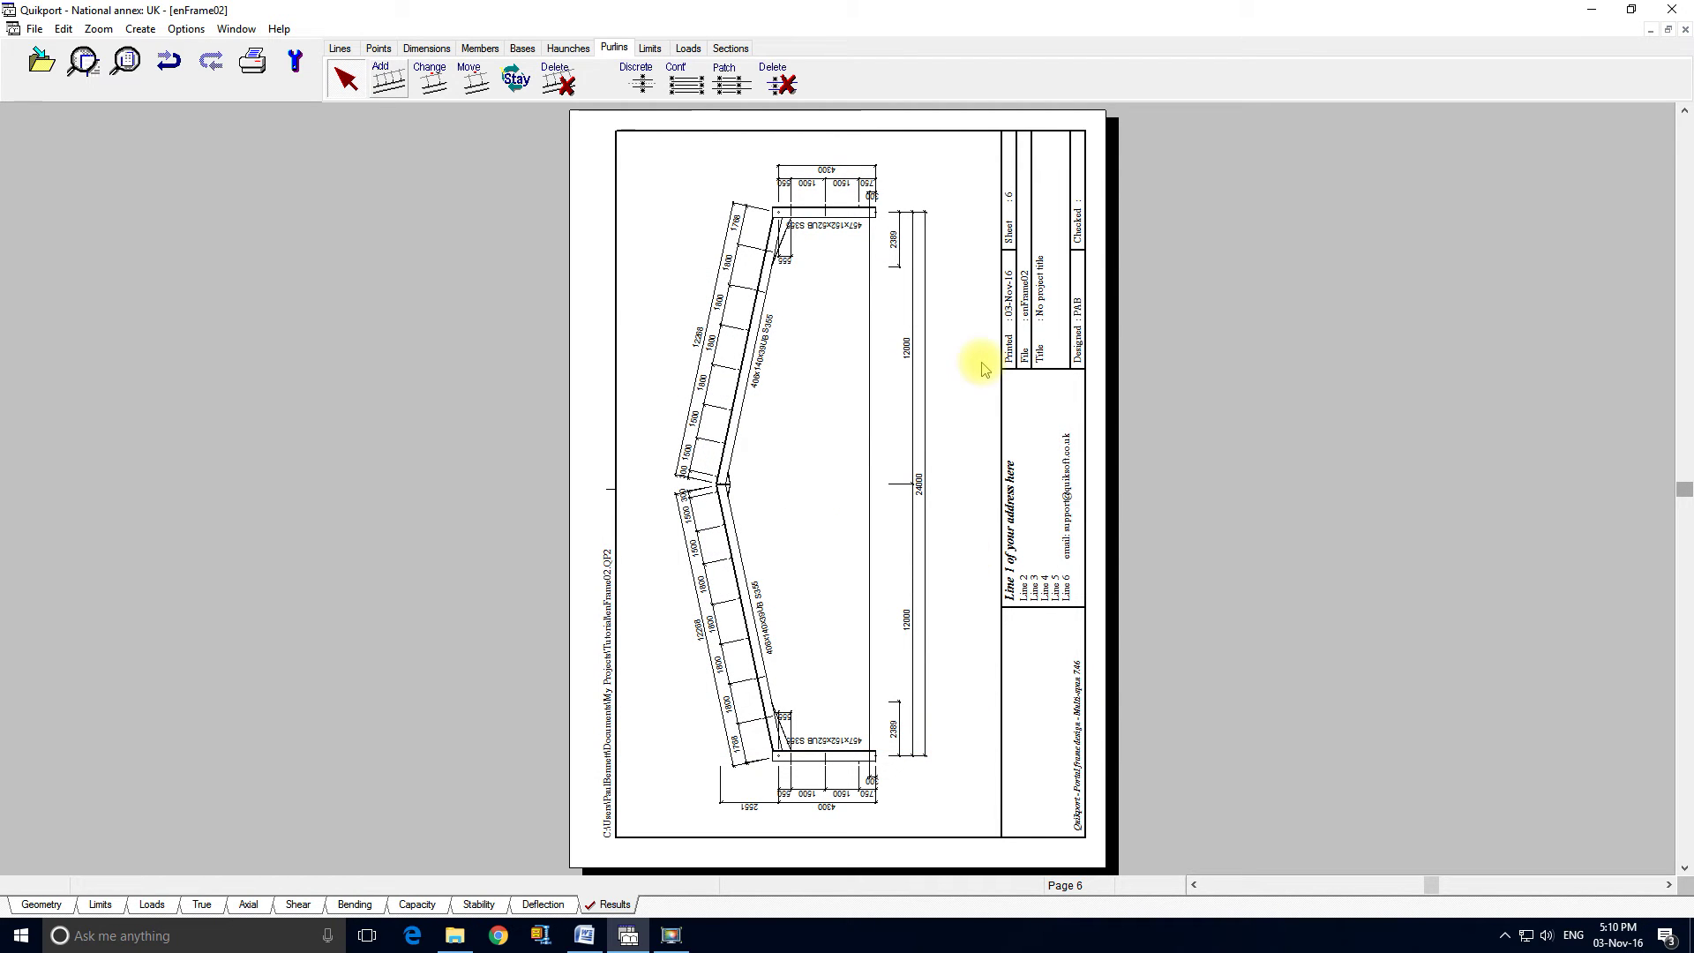
pyautogui.click(50, 906)
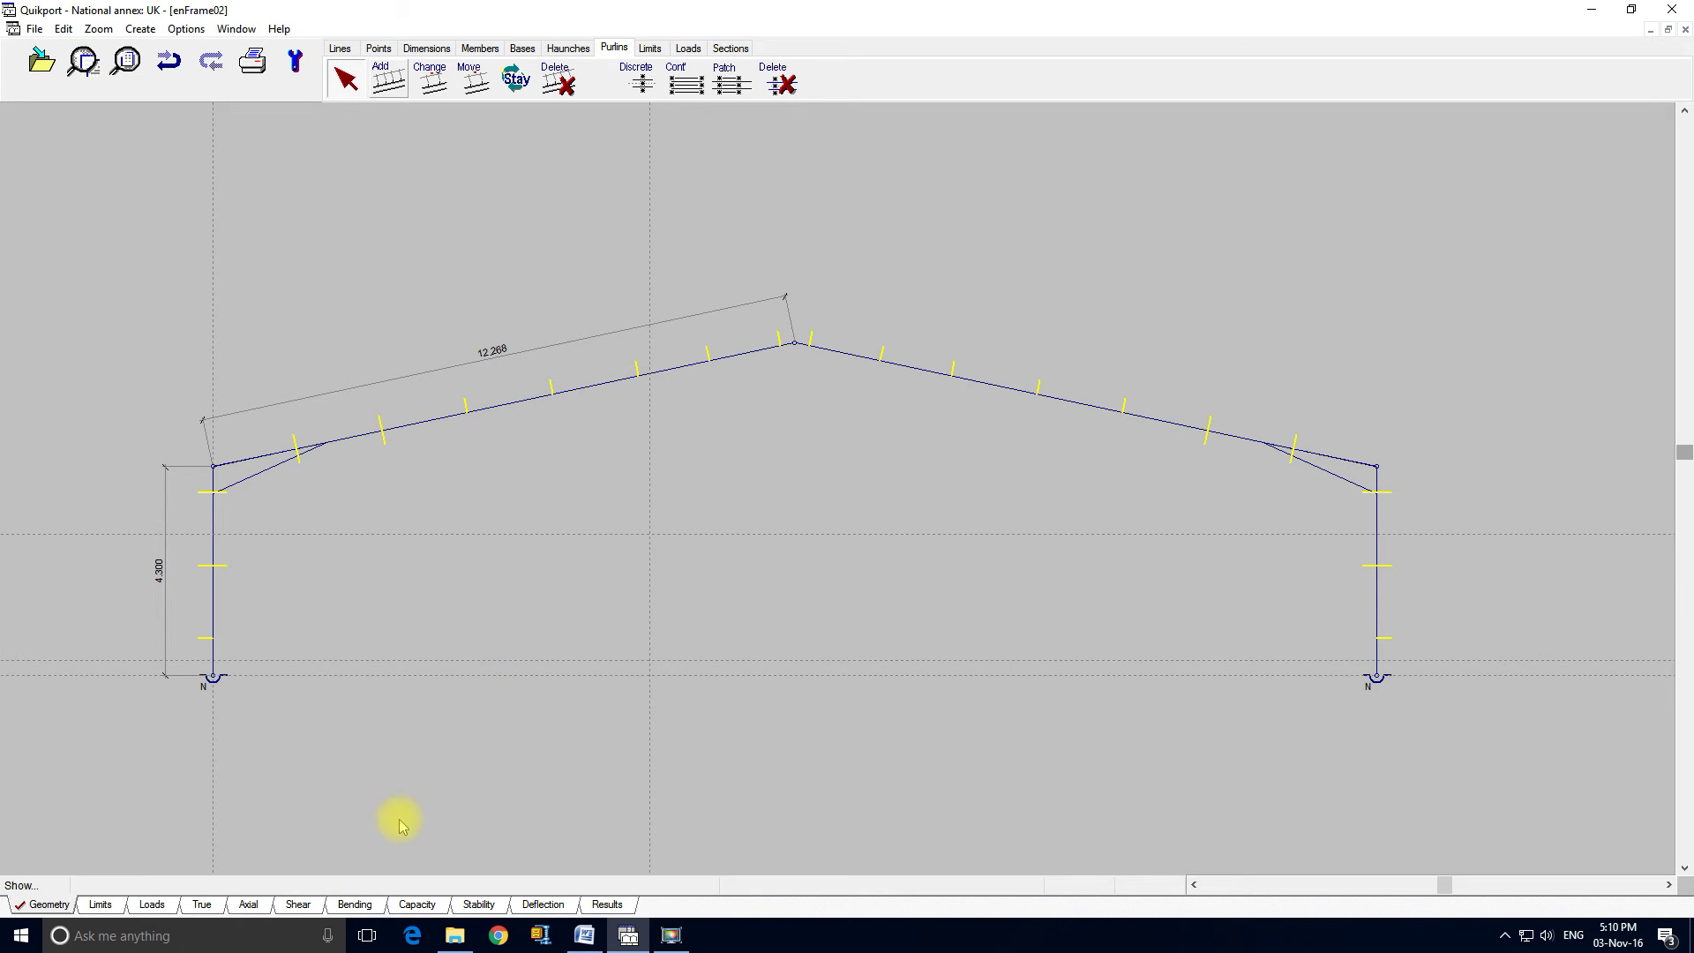
# Step: Show bending moments and open detailed Member results for left column M1, enlarging the window
pyautogui.click(356, 905)
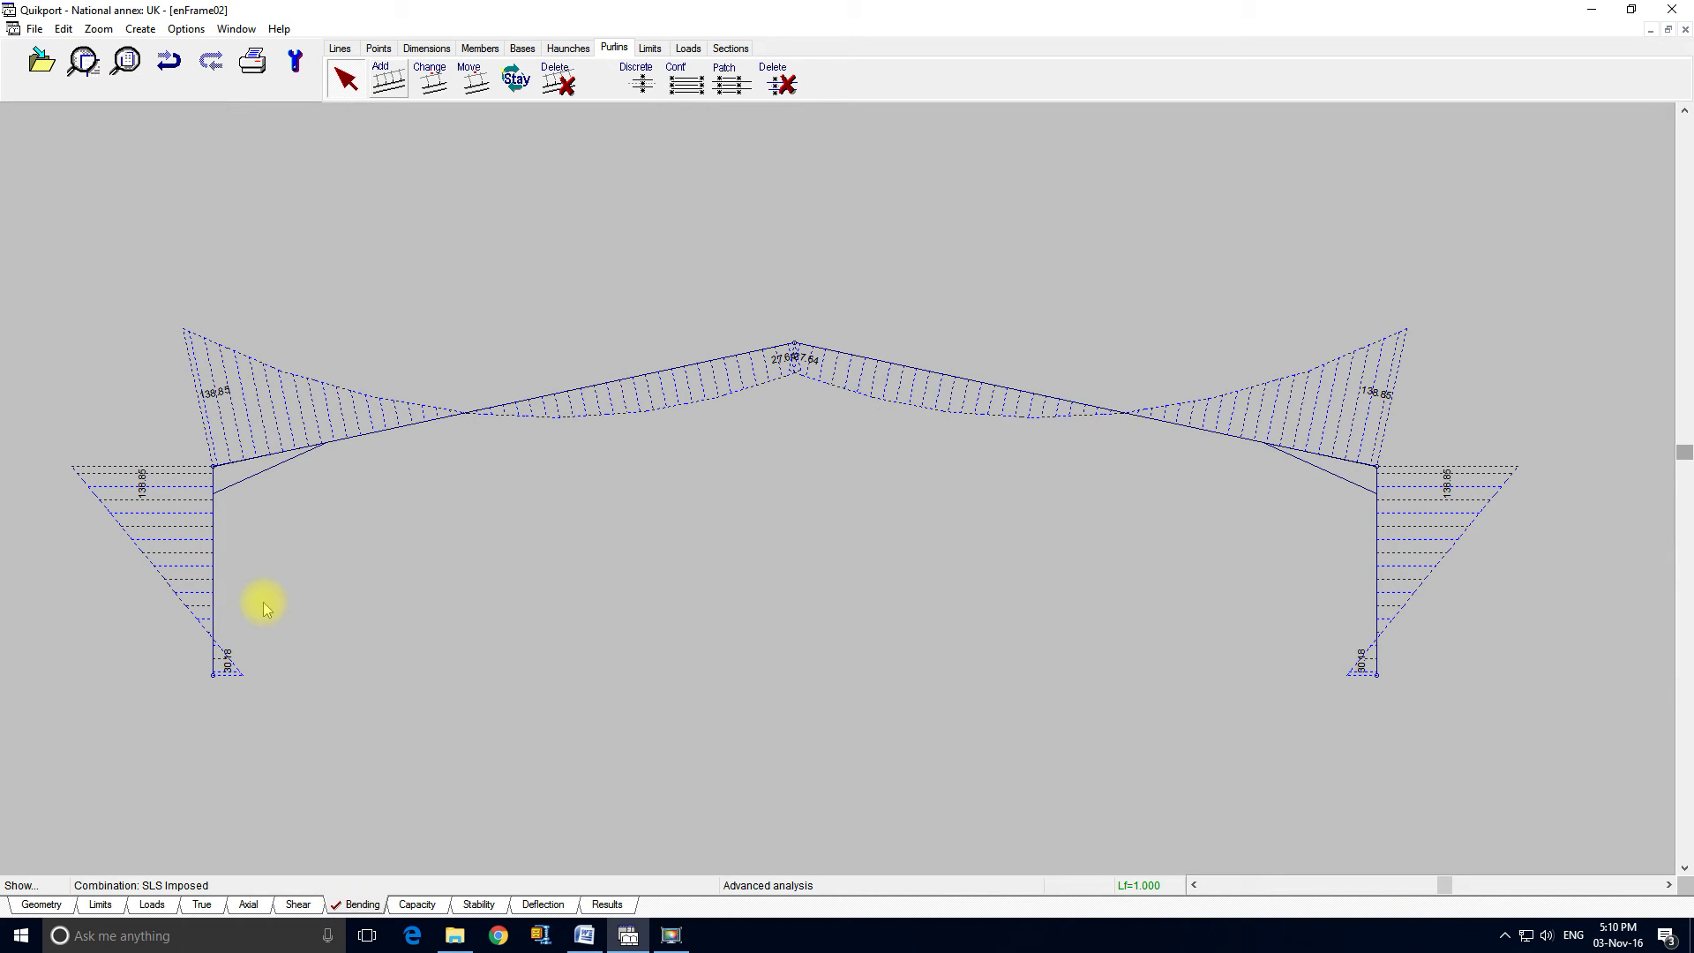
pyautogui.click(212, 560)
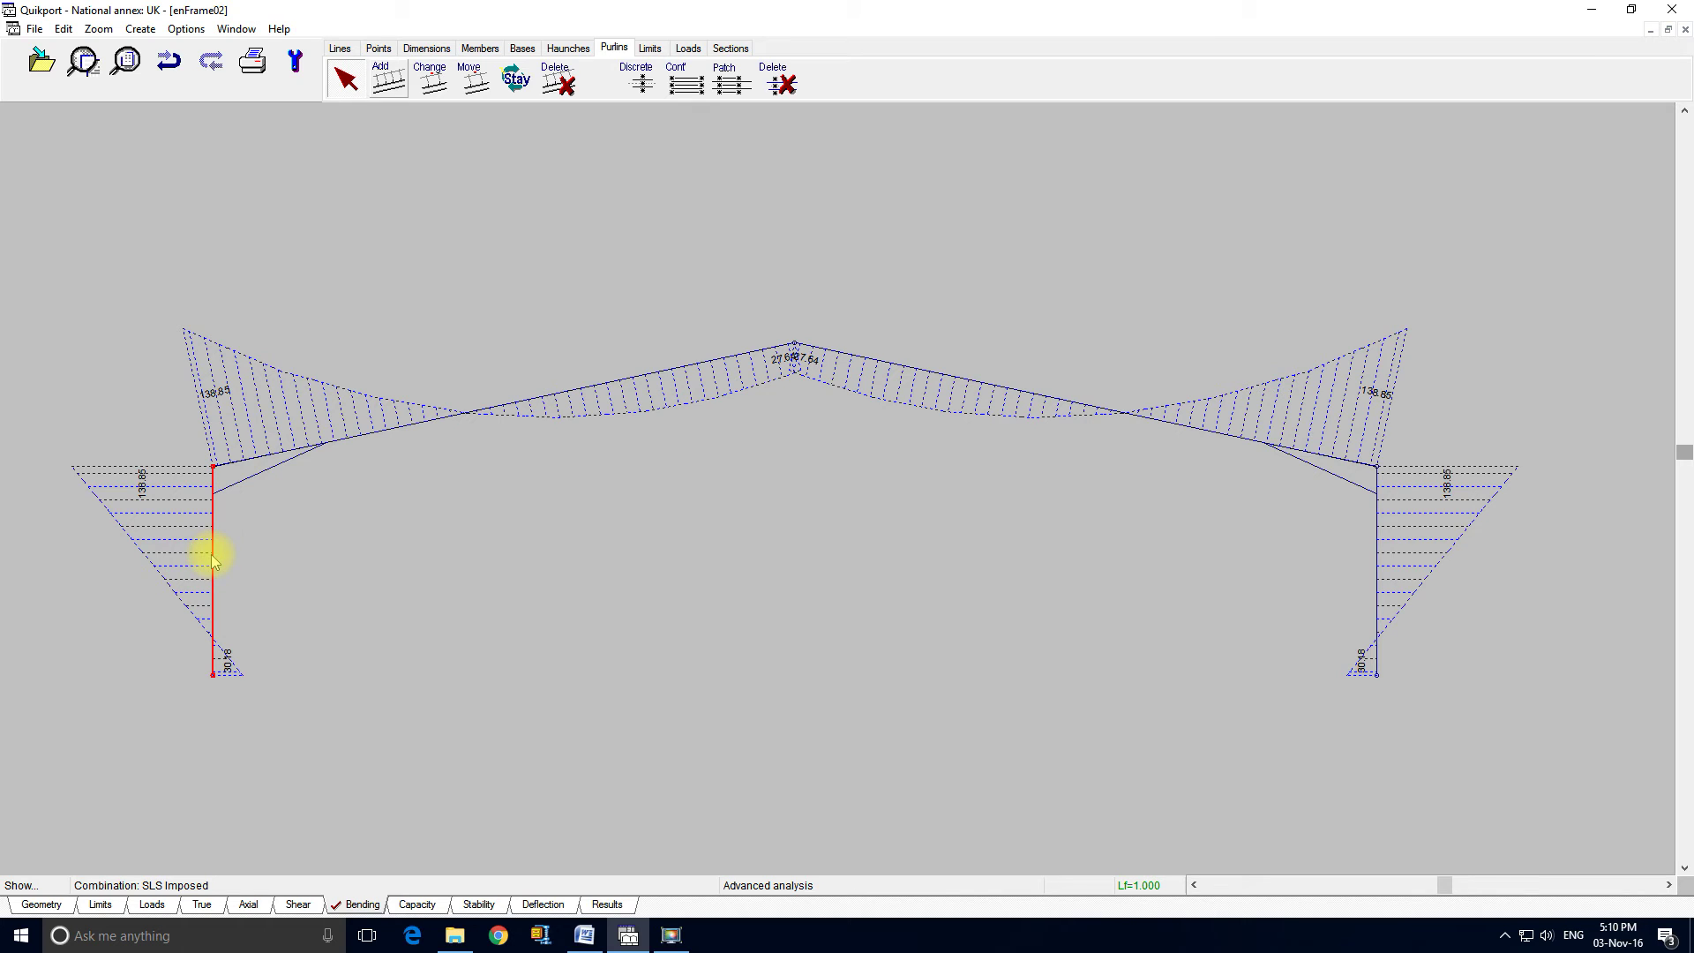
pyautogui.rightClick(213, 558)
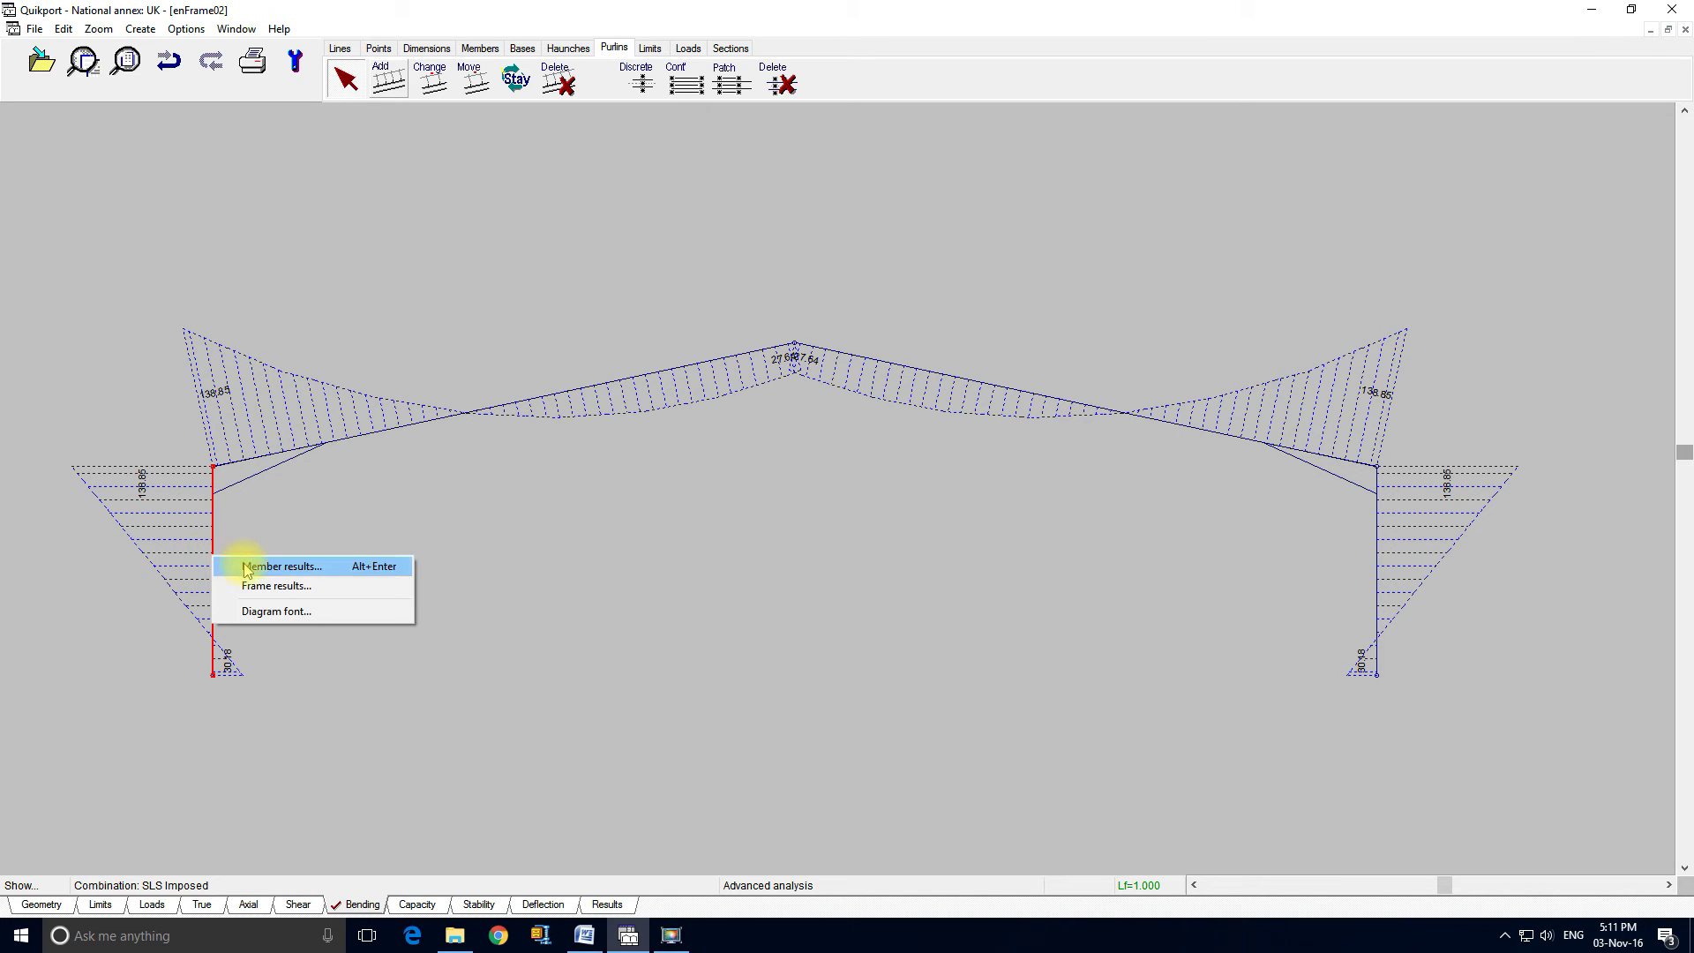
pyautogui.click(245, 566)
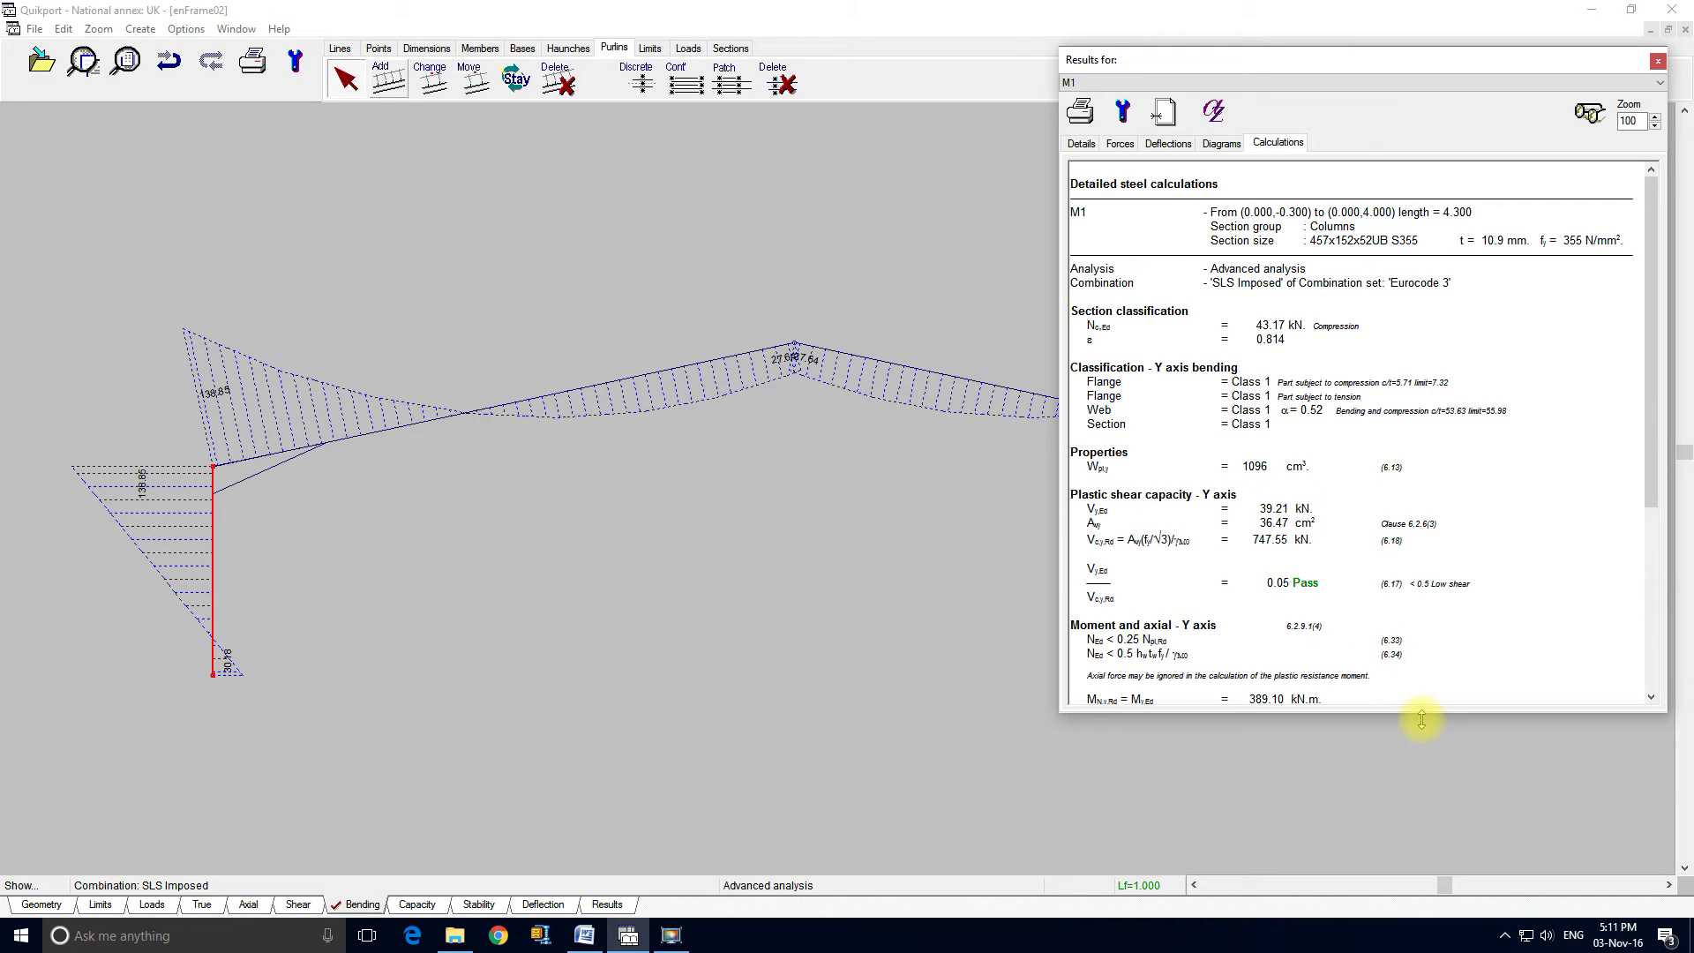
pyautogui.moveTo(1421, 712); pyautogui.dragTo(1411, 844)
pyautogui.moveTo(1652, 367)
pyautogui.mouseDown()
pyautogui.moveTo(1664, 527)
pyautogui.moveTo(1649, 363)
pyautogui.mouseUp()
# Step: Limit the detailed calculations to those within 80% of worst
pyautogui.click(1585, 115)
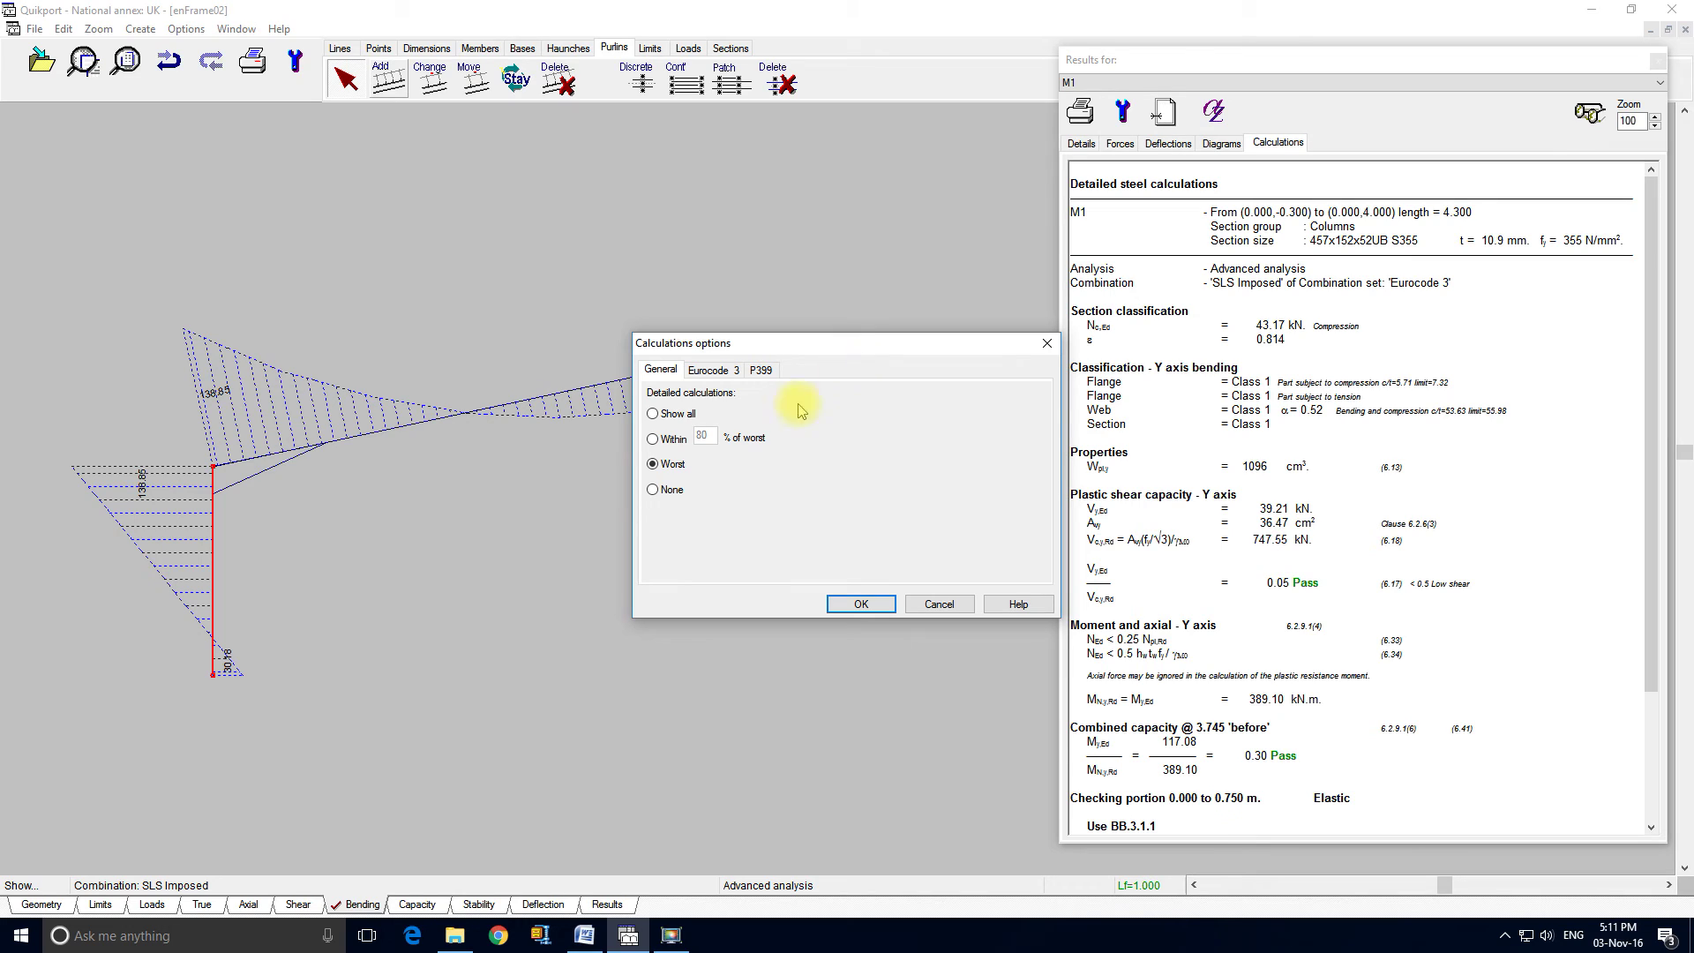
pyautogui.click(666, 448)
pyautogui.click(862, 605)
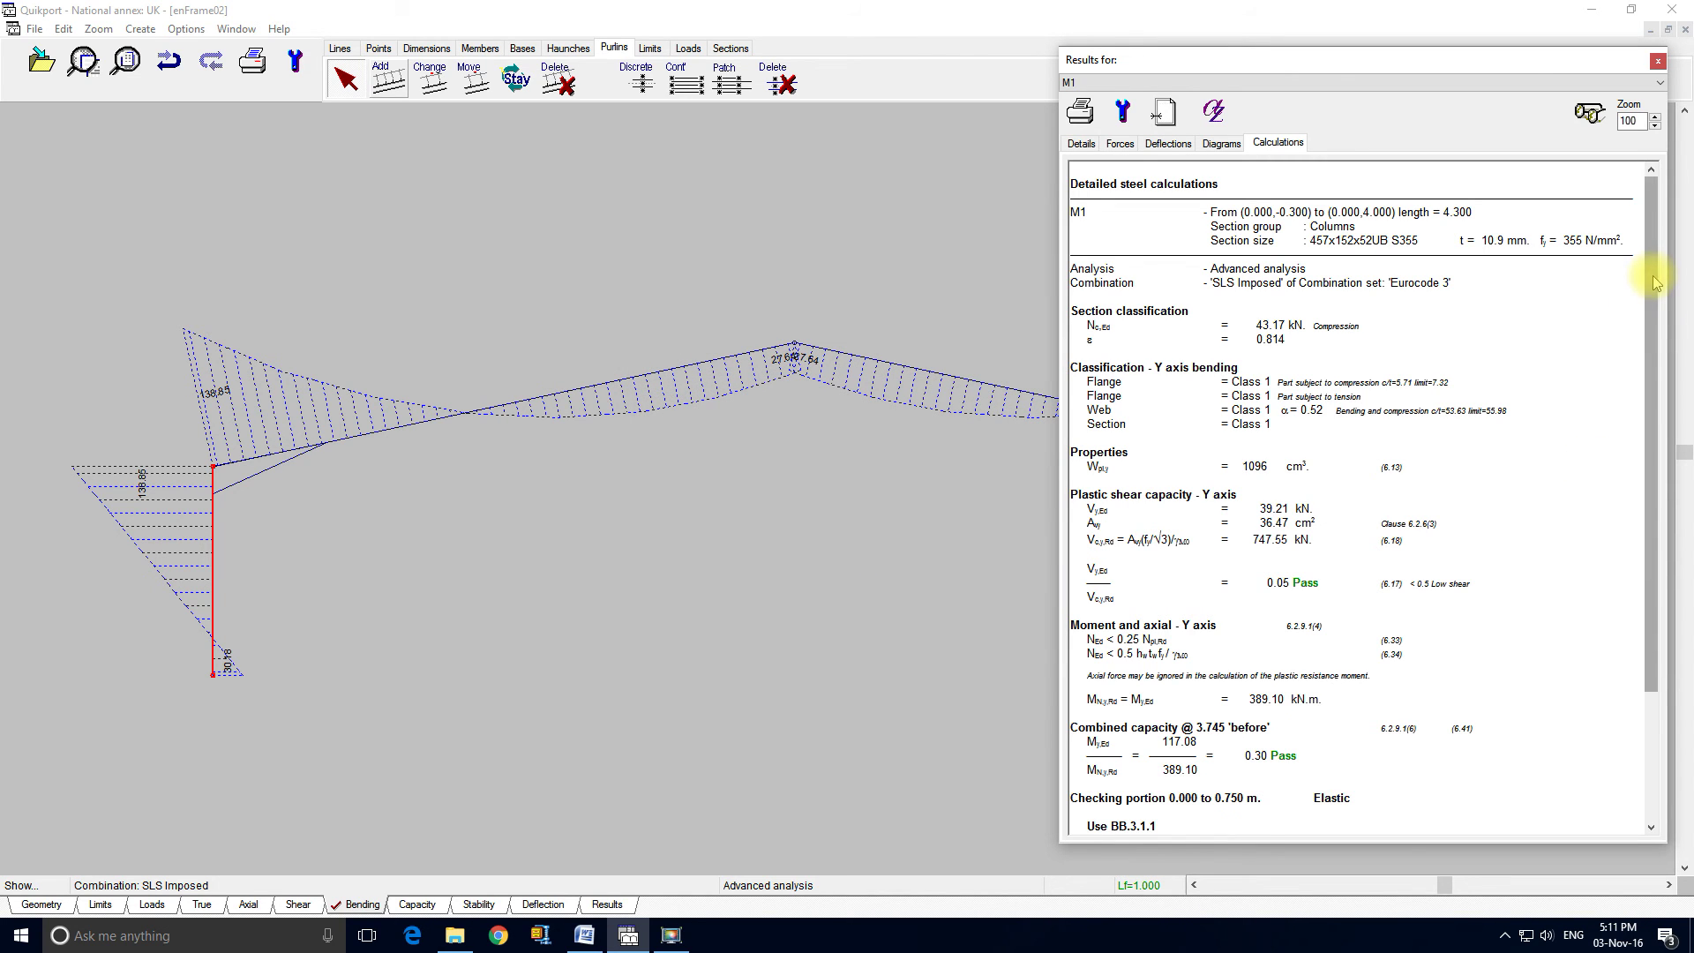
pyautogui.moveTo(1656, 282)
pyautogui.mouseDown()
pyautogui.moveTo(1655, 452)
pyautogui.moveTo(1654, 315)
pyautogui.mouseUp()
# Step: Show all detailed calculations and scroll to the 2.250–3.745 m check passing at 0.33
pyautogui.click(1588, 114)
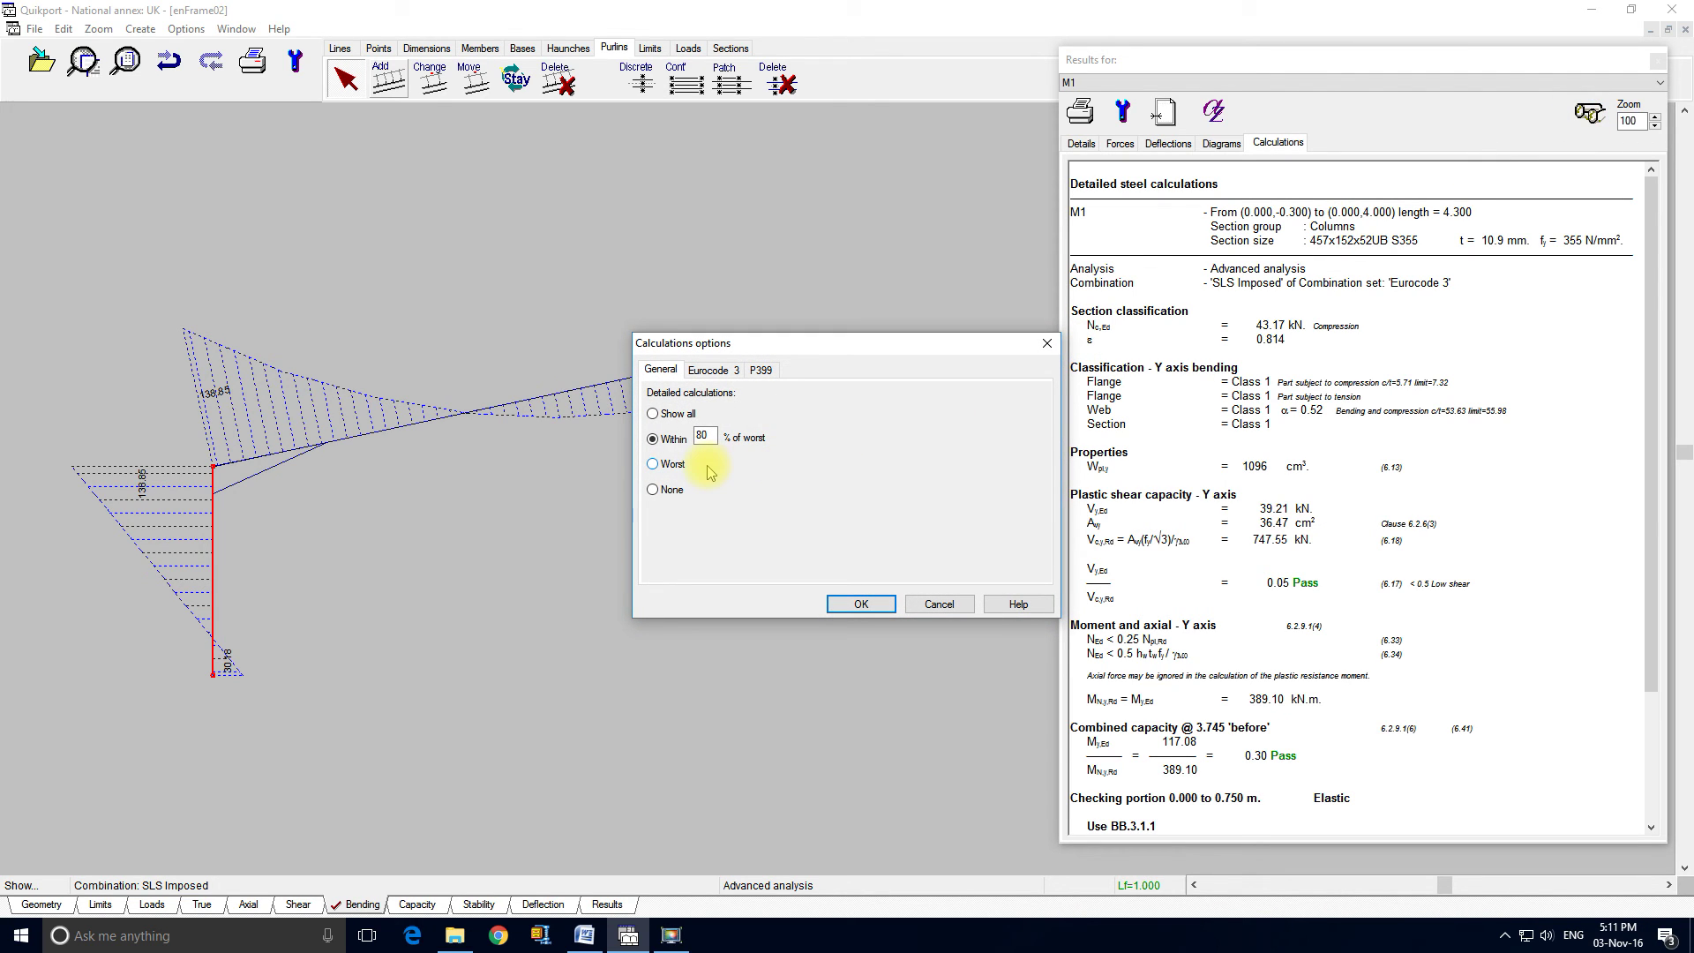
pyautogui.click(655, 414)
pyautogui.click(860, 604)
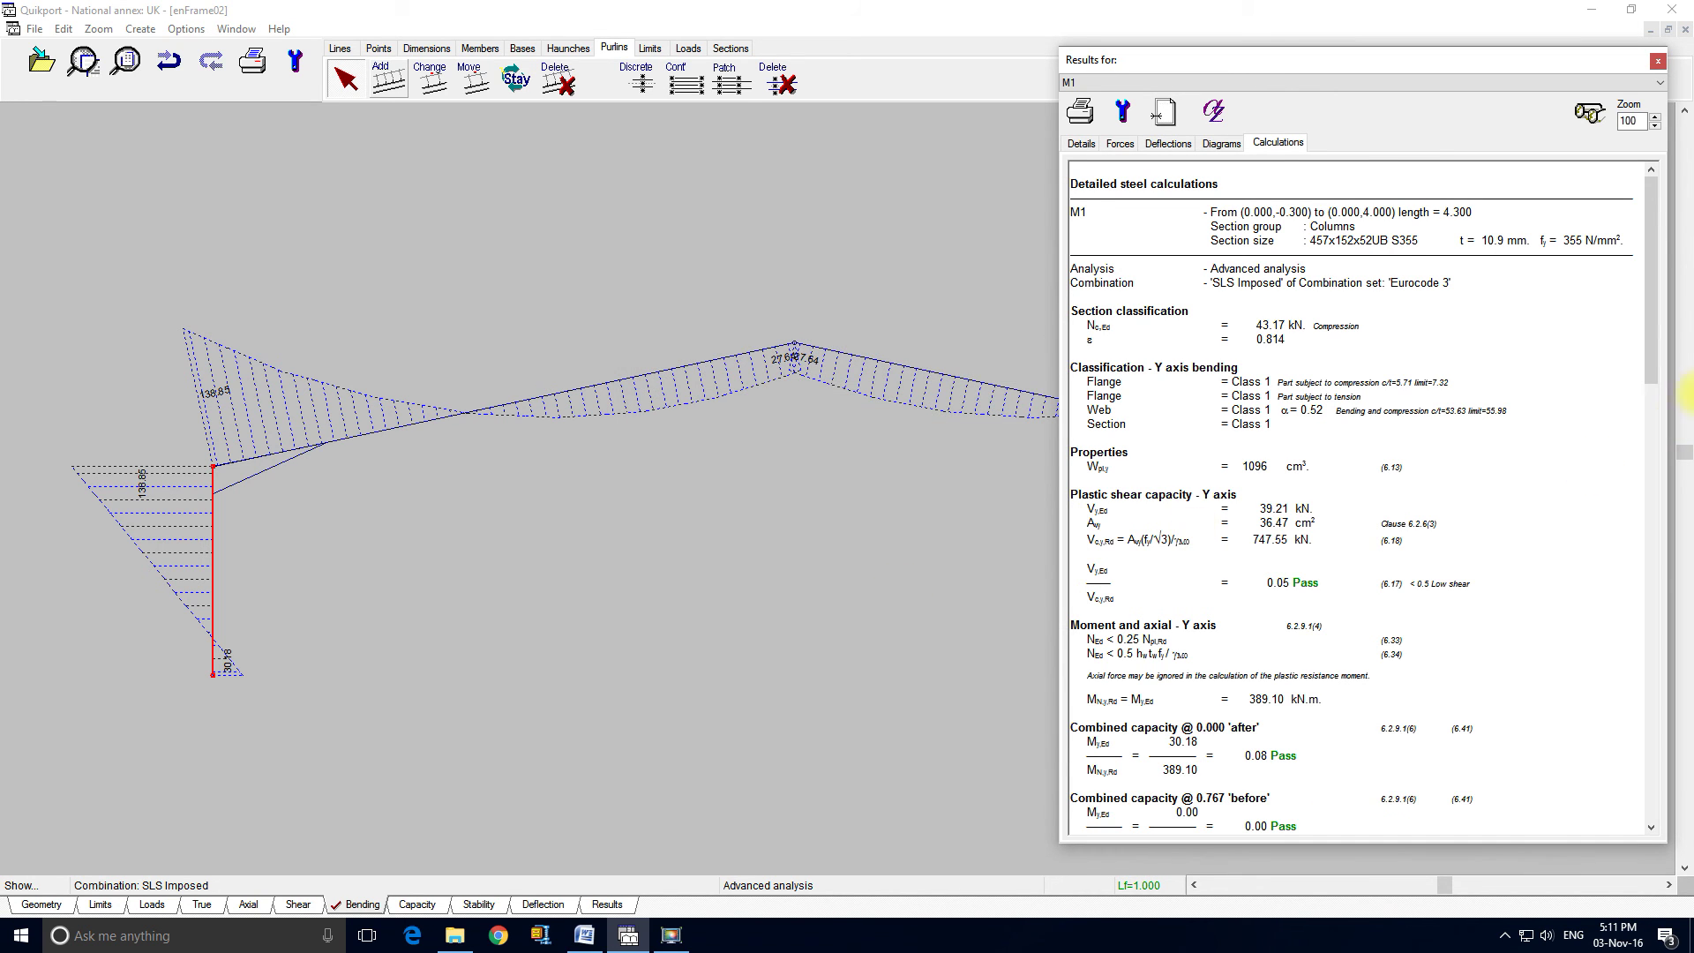
pyautogui.moveTo(1653, 258); pyautogui.dragTo(1662, 465)
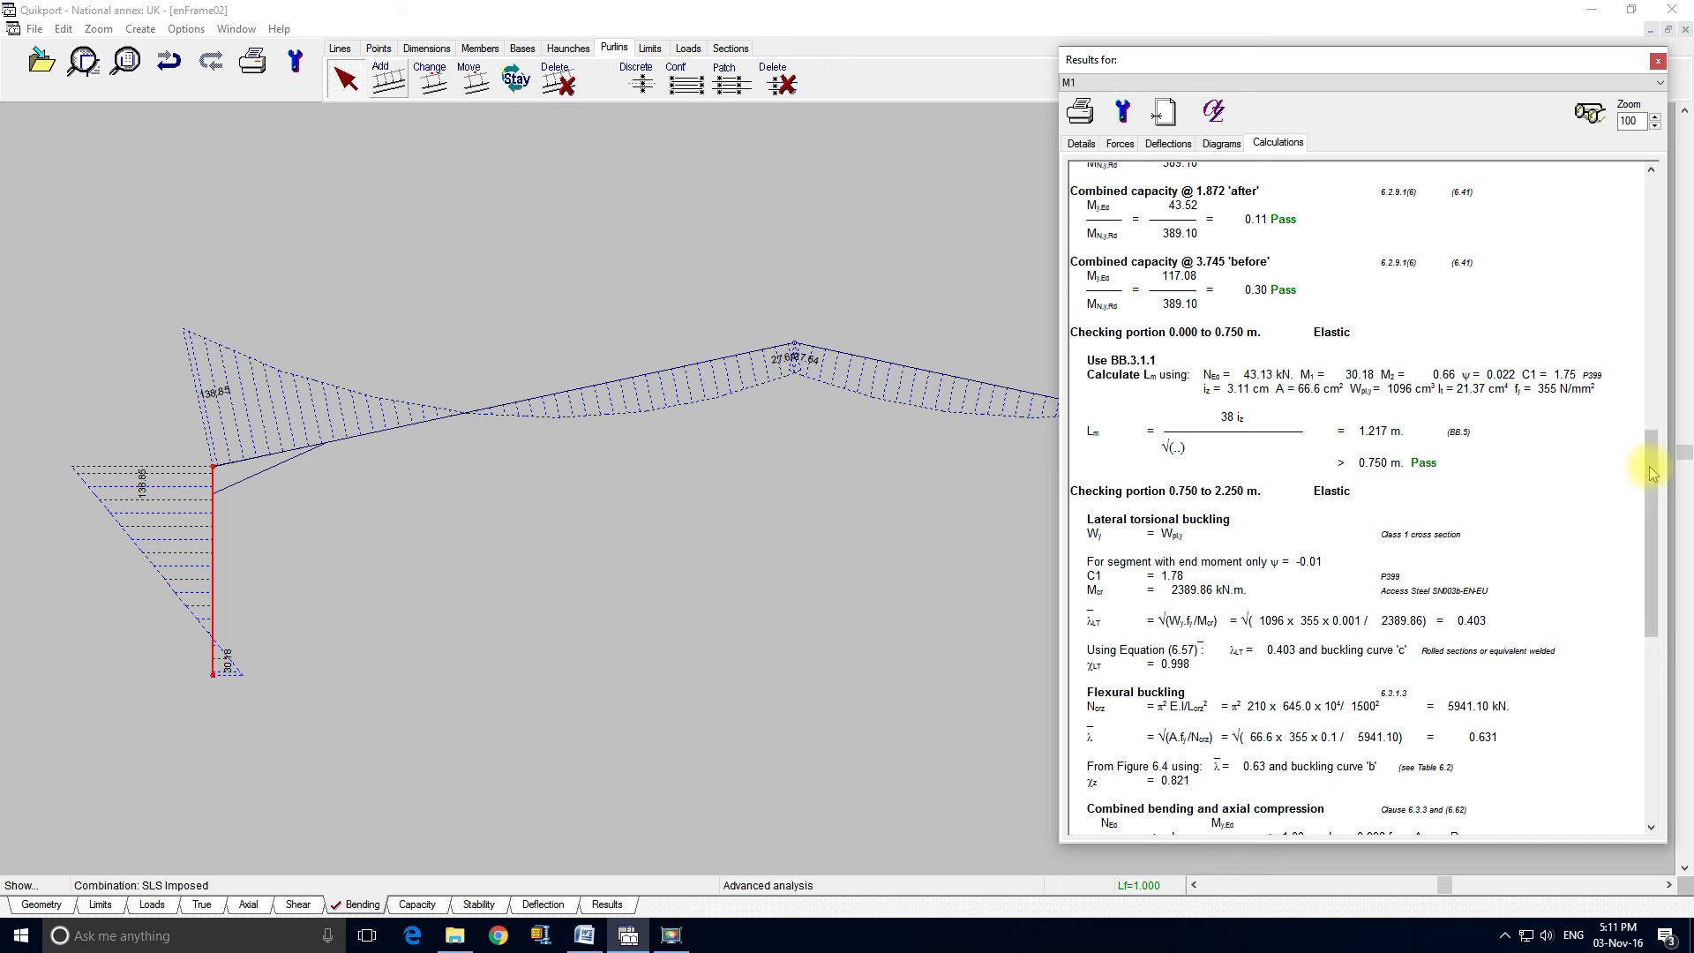
pyautogui.moveTo(1653, 463); pyautogui.dragTo(1651, 732)
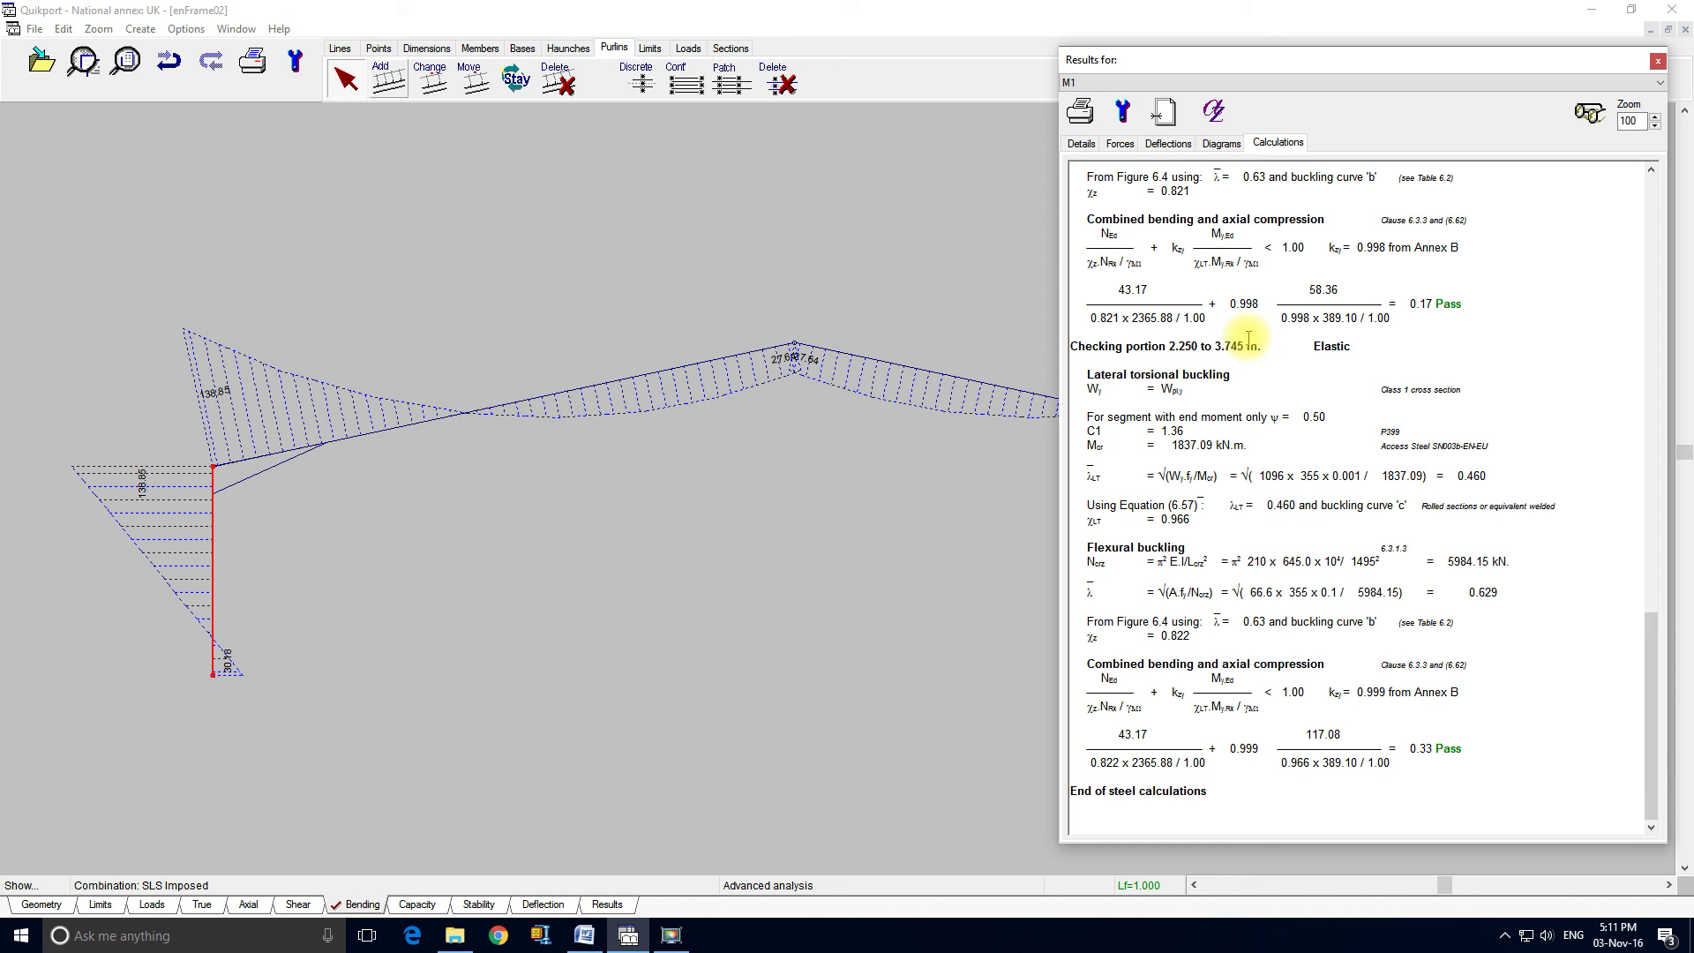